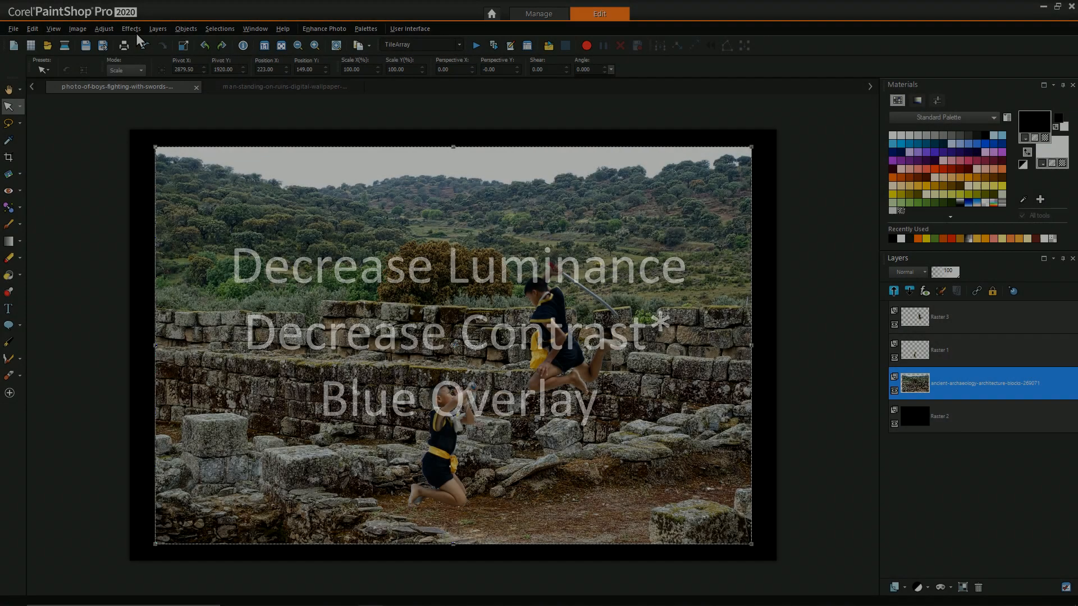
- Reset the Levels settings and darken the ruins background layer by shifting the midtones
click(102, 28)
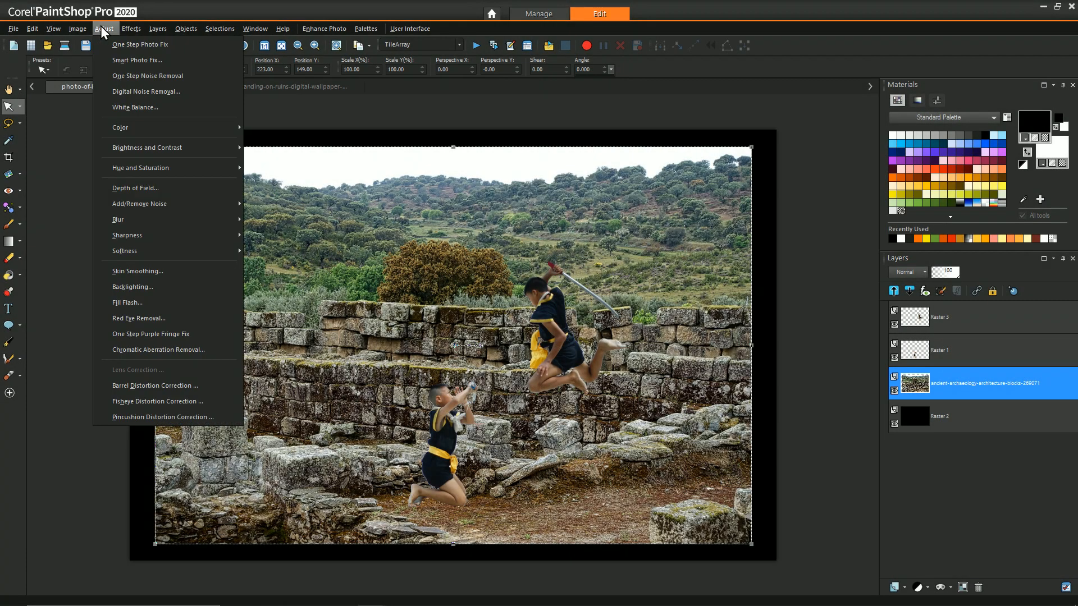
mouse_move(215, 149)
click(305, 270)
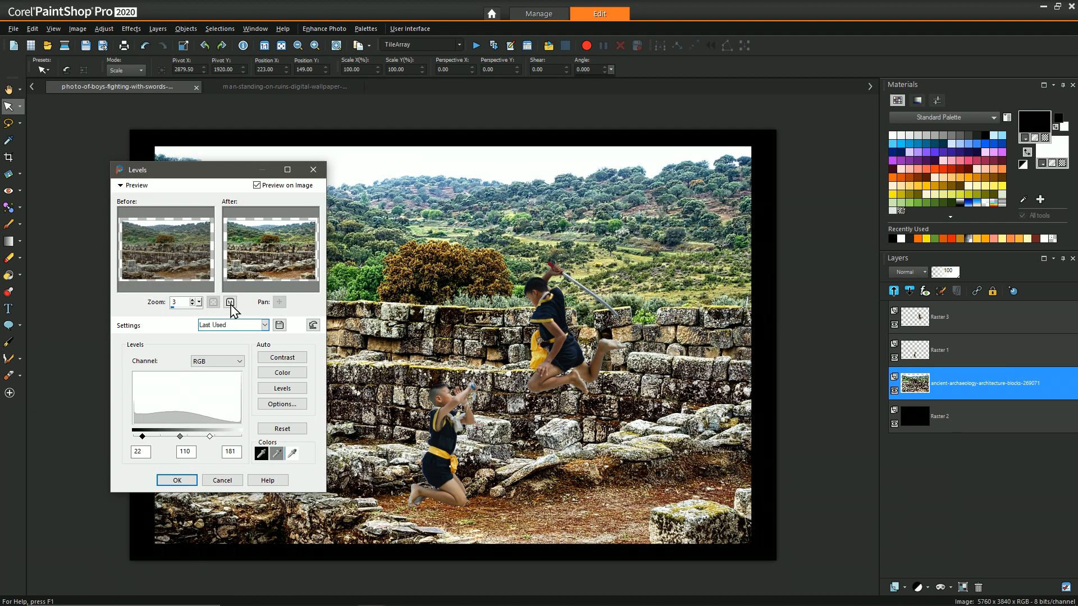
click(312, 325)
drag(187, 436, 202, 439)
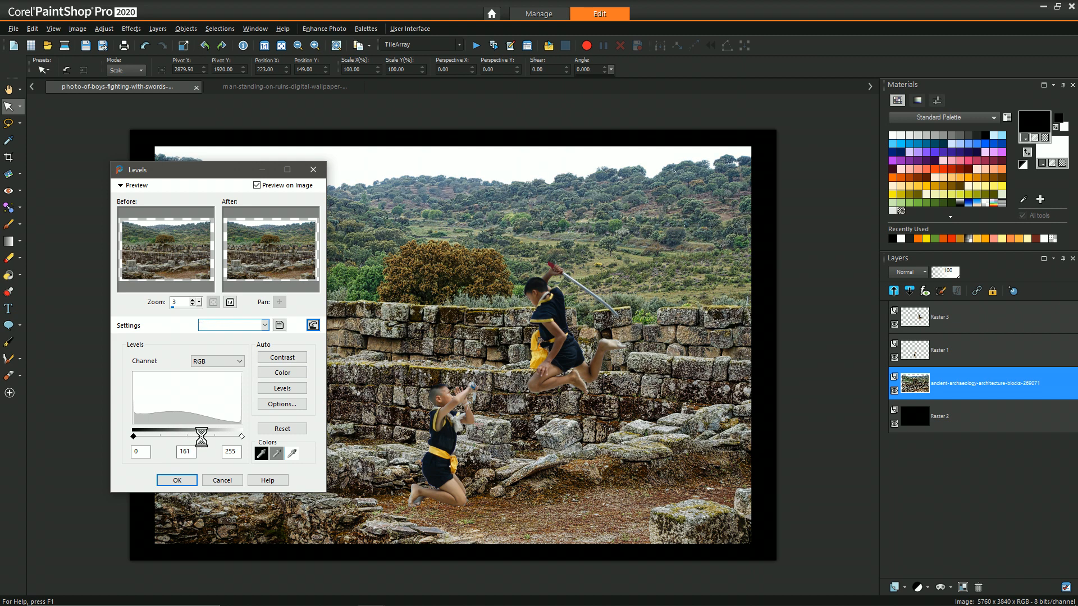
drag(205, 437, 216, 436)
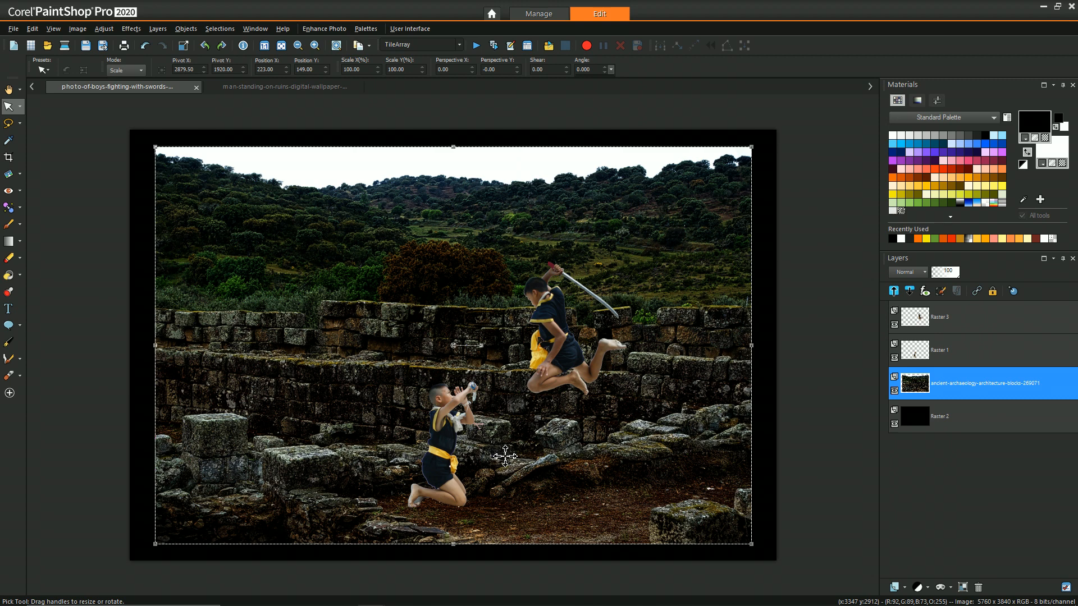
- Duplicate the darkened ruins layer and turn the copy into a negative image
right_click(946, 389)
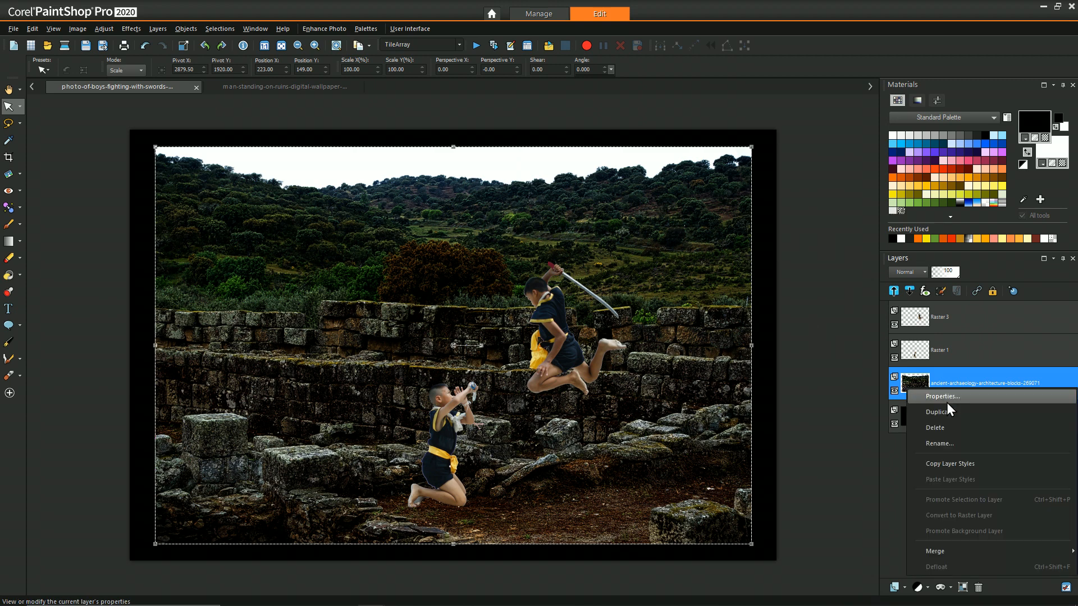
click(948, 413)
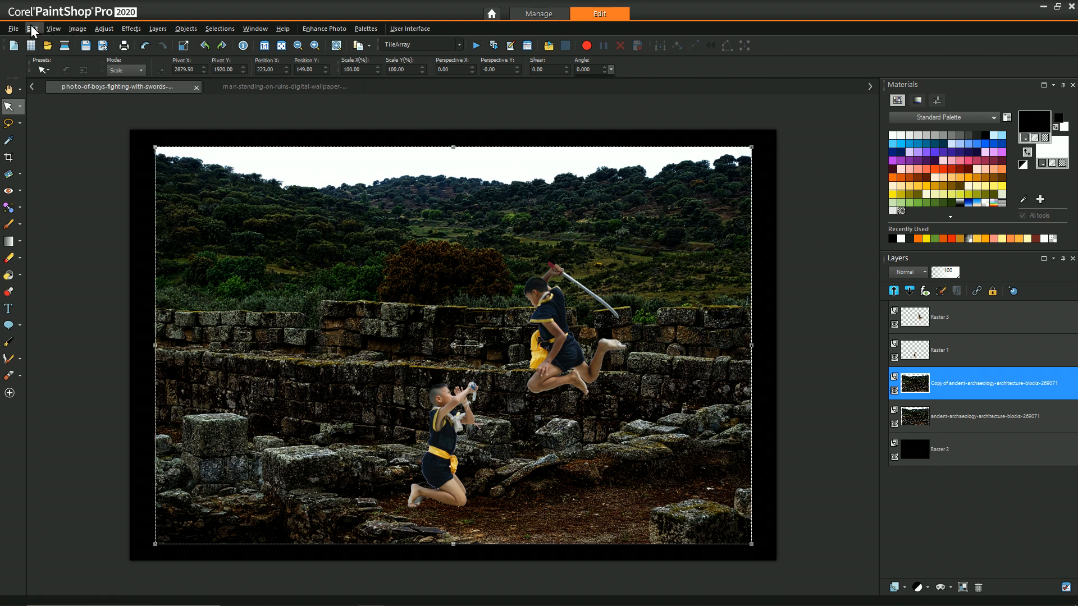
click(75, 28)
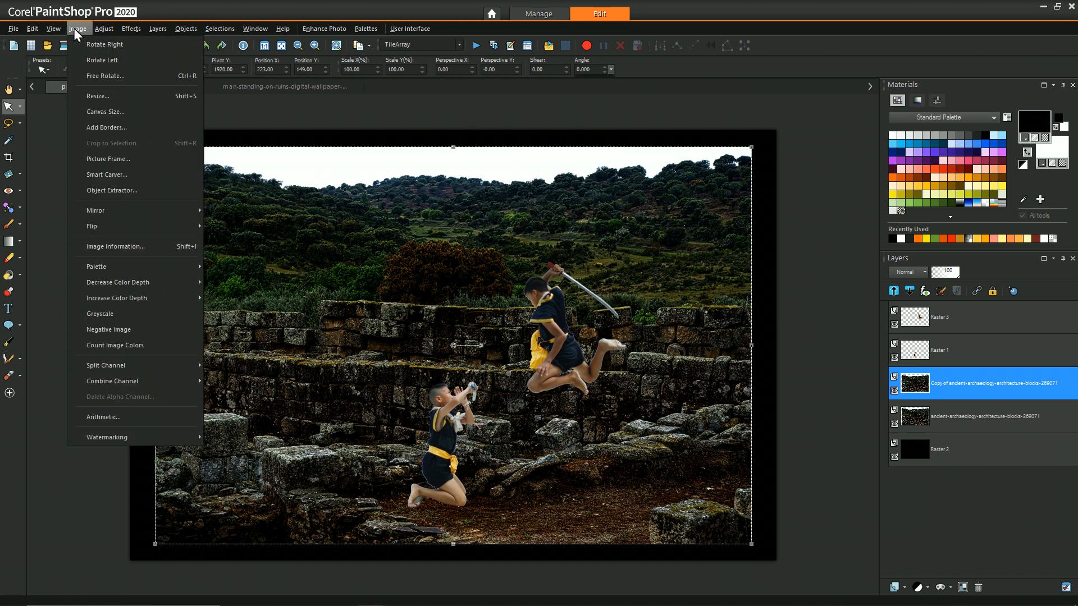
click(130, 329)
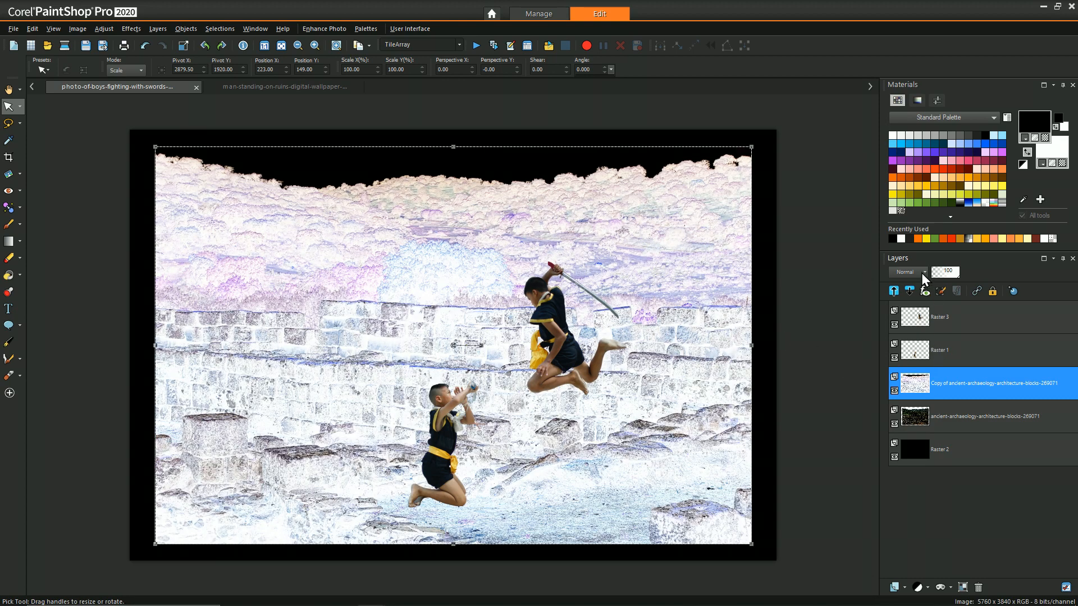
- Set the negative copy's blend mode to Overlay and toggle its visibility to compare the contrast
click(921, 273)
click(932, 448)
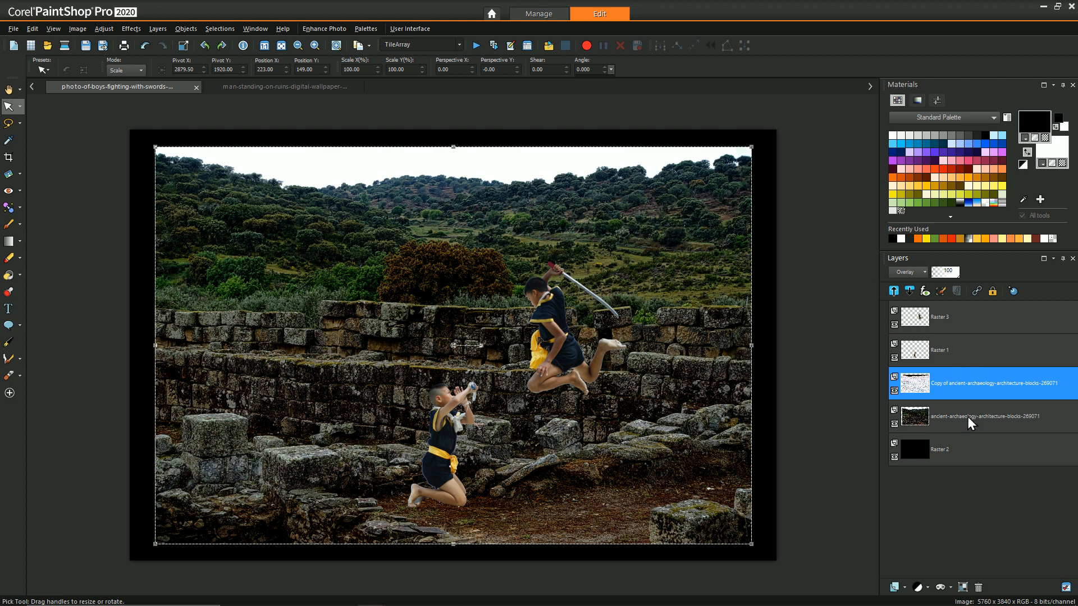
mouse_move(968, 417)
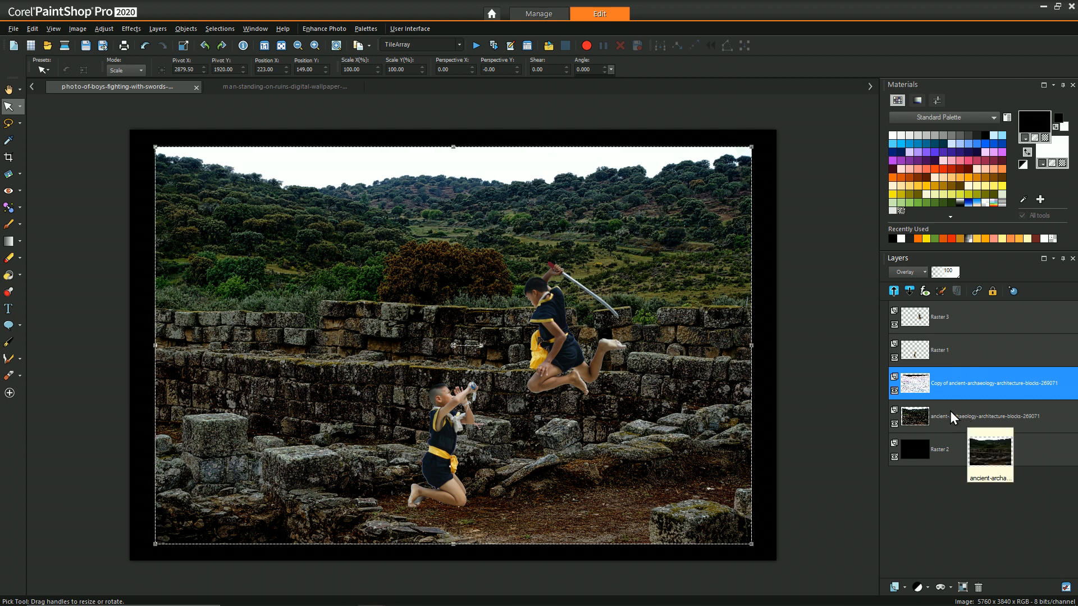
click(895, 390)
click(895, 391)
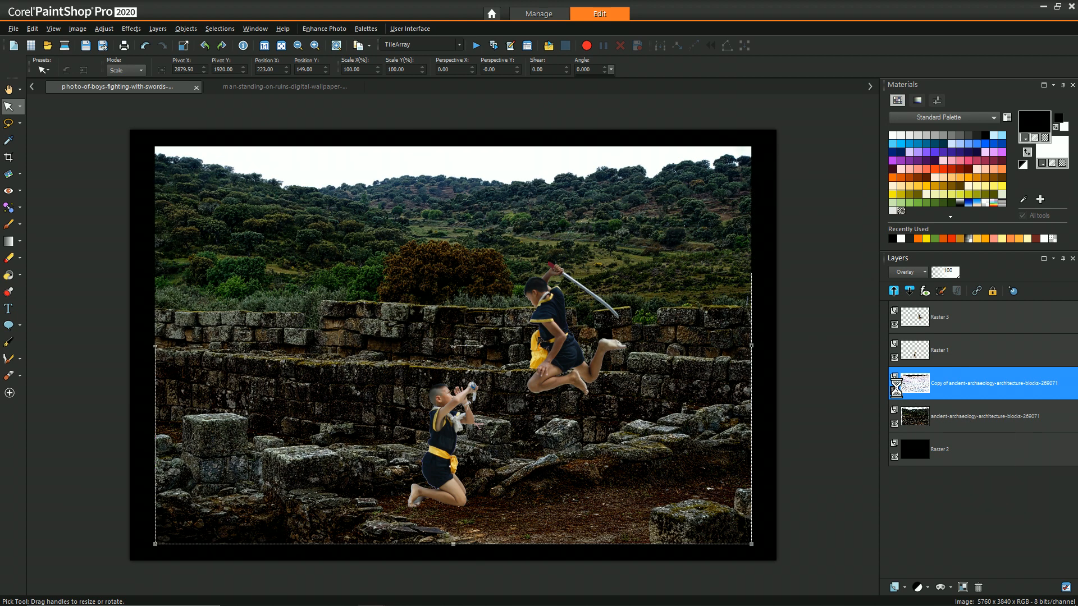
- Try a second copy of the negative Overlay layer and remove it again
right_click(936, 391)
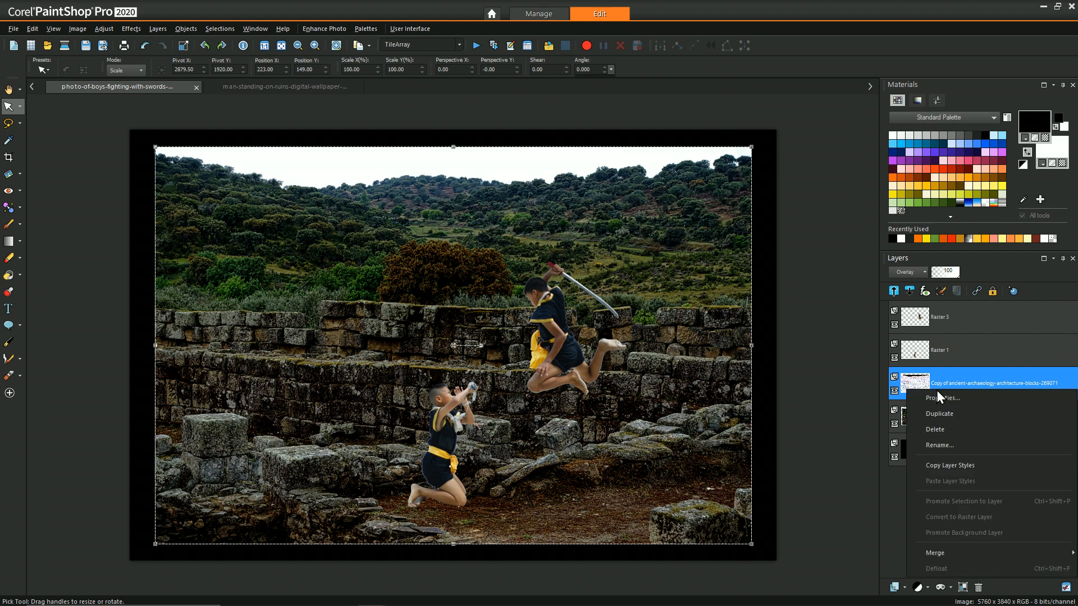
click(938, 416)
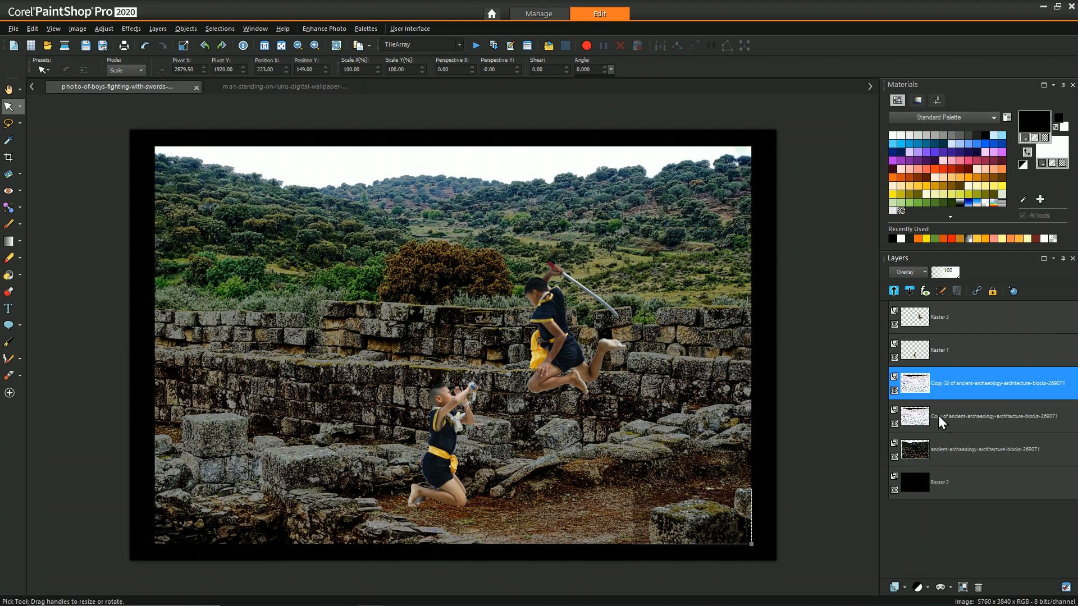
right_click(932, 386)
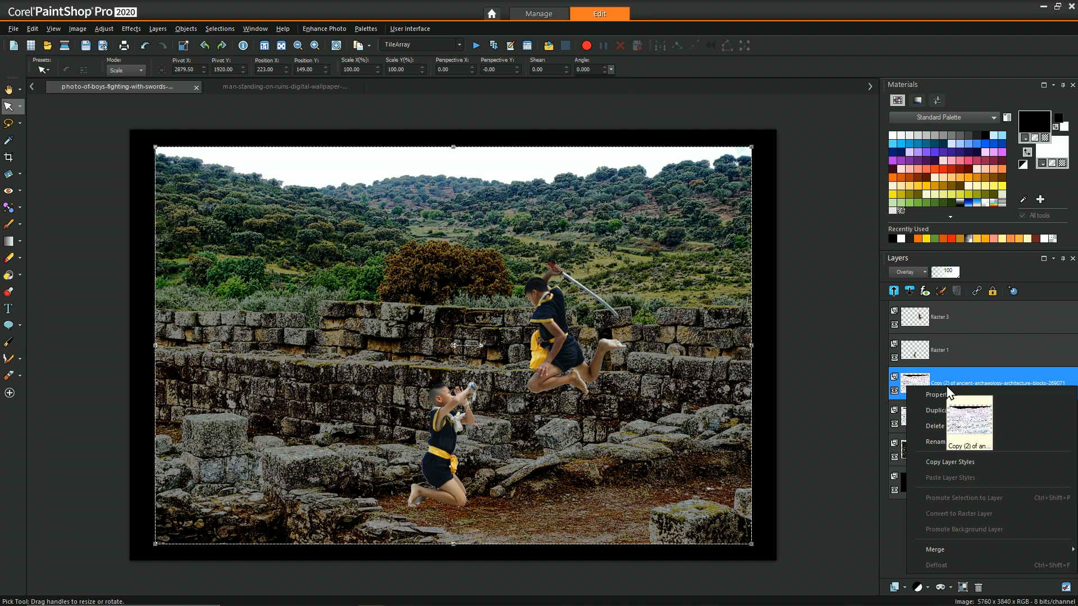
right_click(948, 379)
click(946, 417)
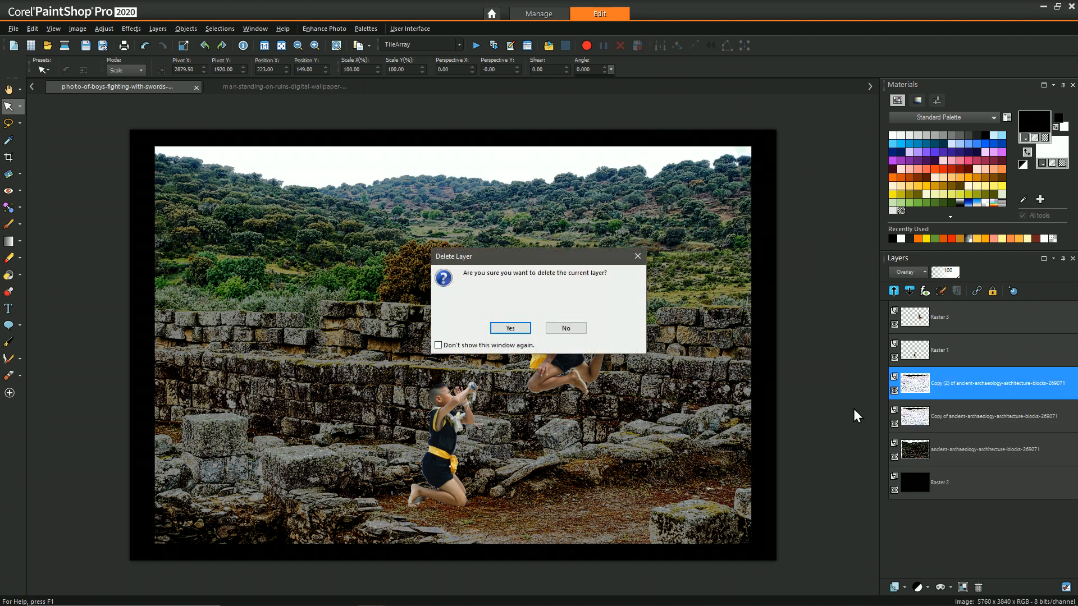
click(572, 331)
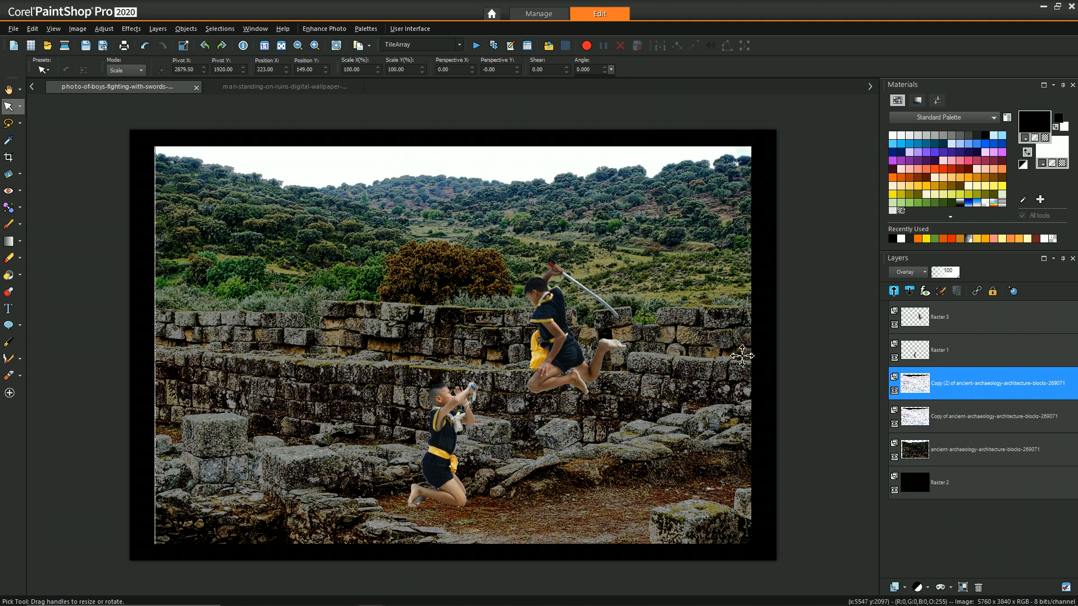
key(Delete)
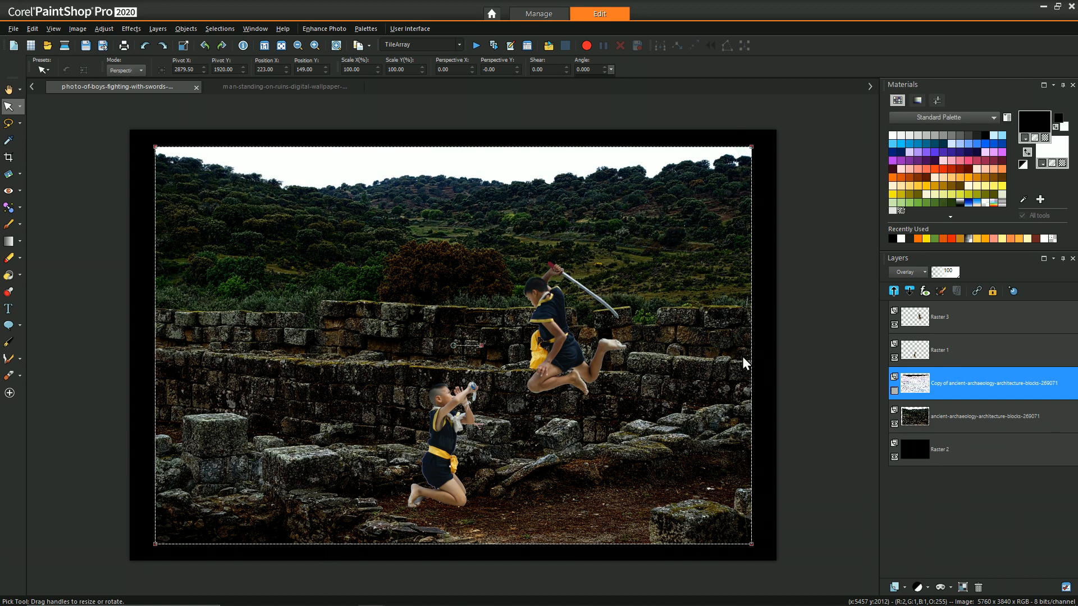
- Undo the Overlay blend, the negative, the layer duplication and the Levels darkening
key(ctrl+z)
key(ctrl+z)
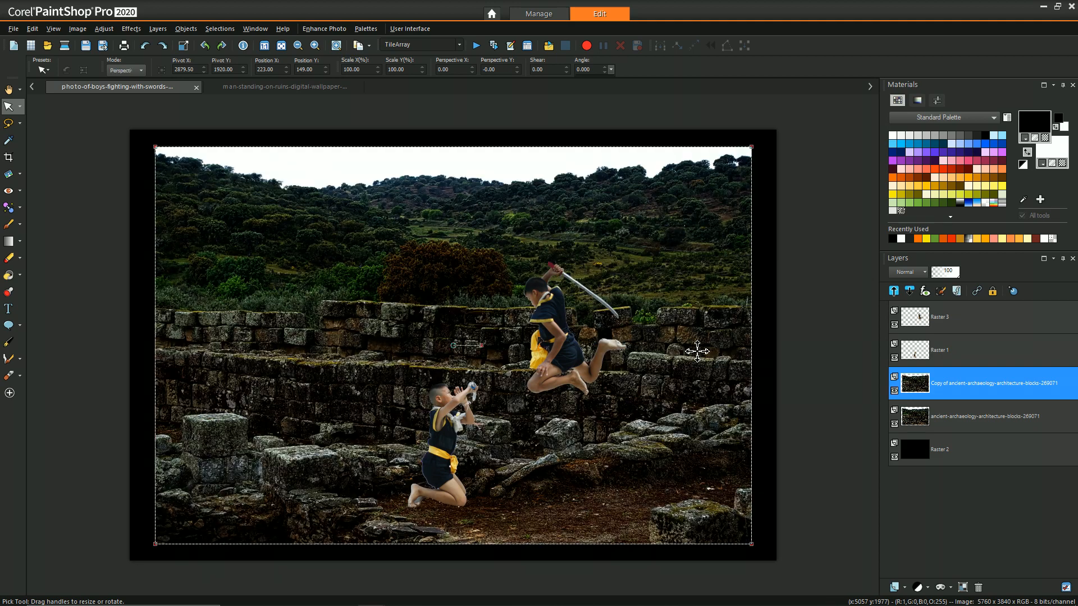
key(ctrl+z)
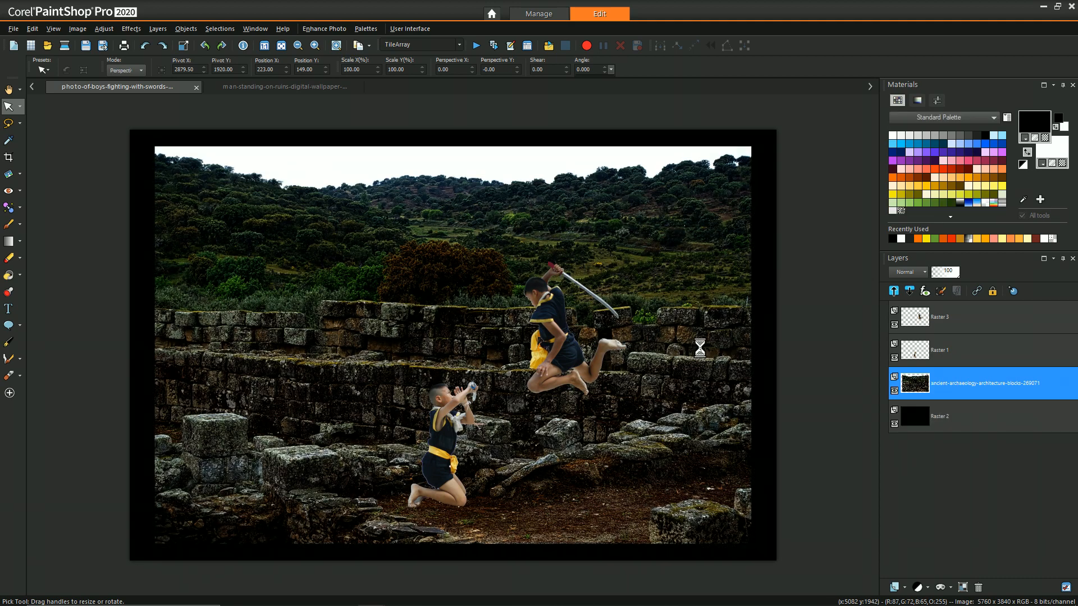
- Duplicate the original ruins layer and set the copy's brightness to -90, leaving contrast at 0
right_click(930, 382)
click(941, 403)
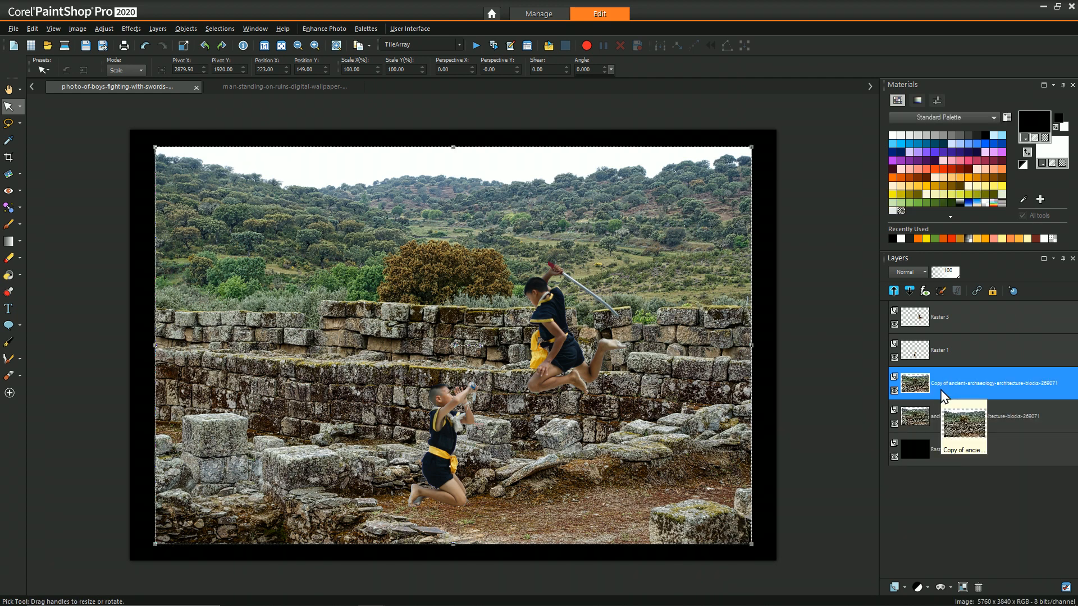
click(102, 28)
mouse_move(150, 155)
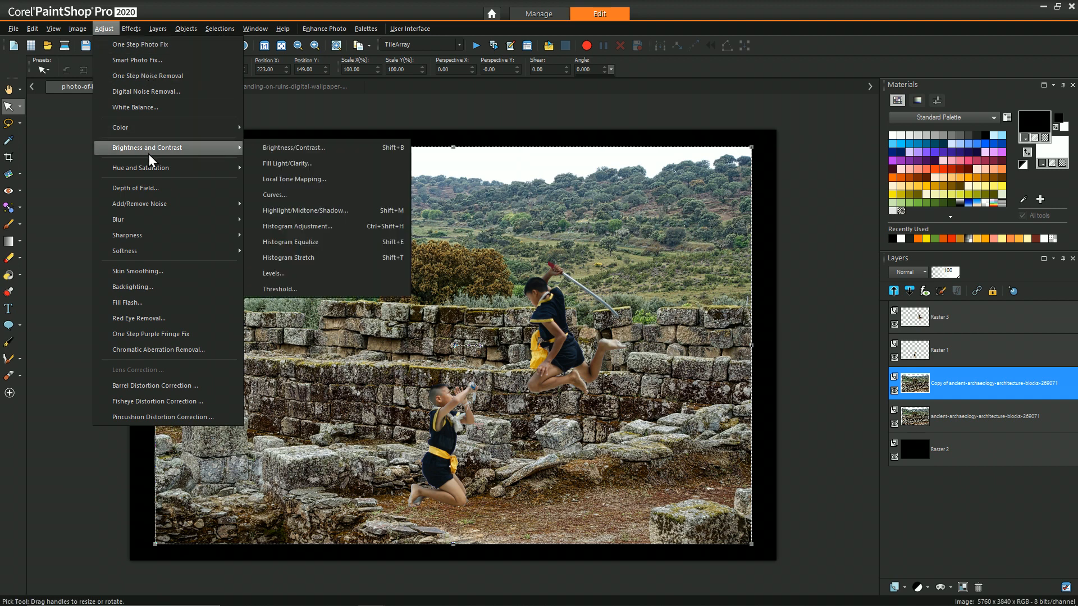
click(317, 149)
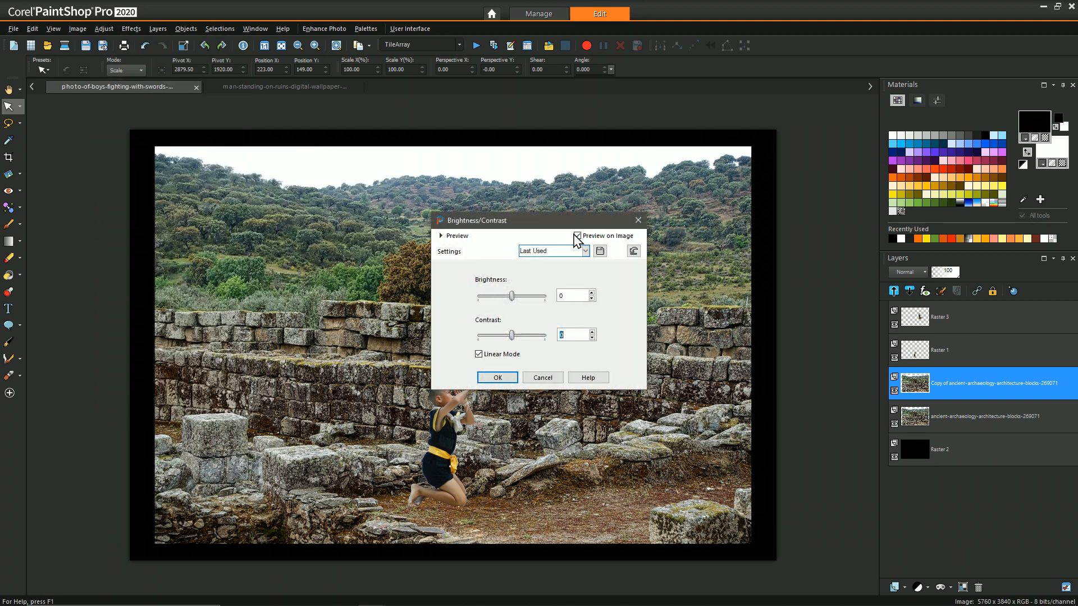
drag(512, 297, 500, 303)
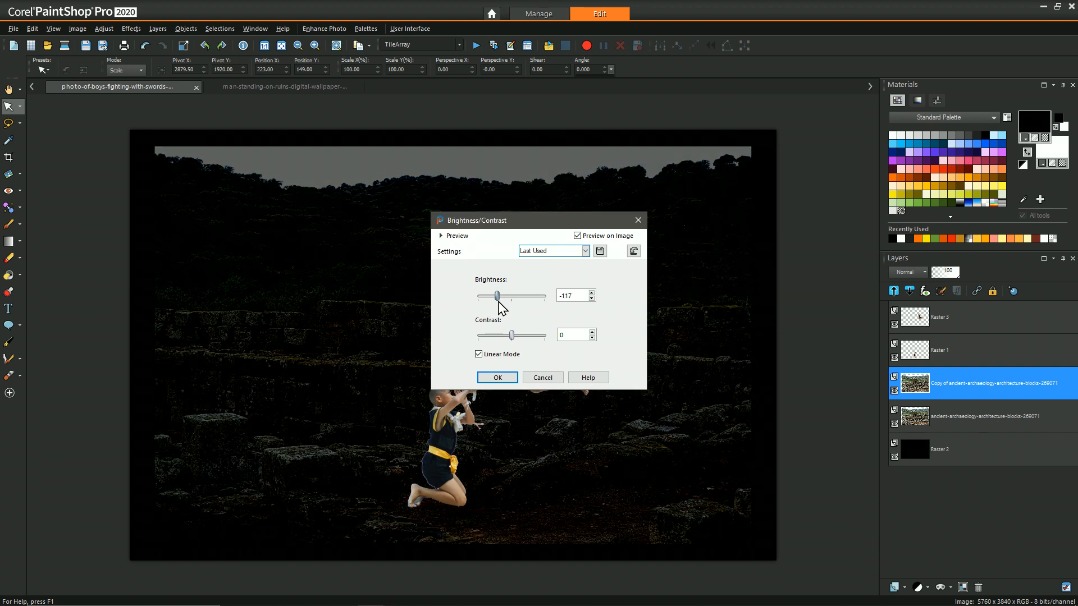
drag(501, 302, 505, 303)
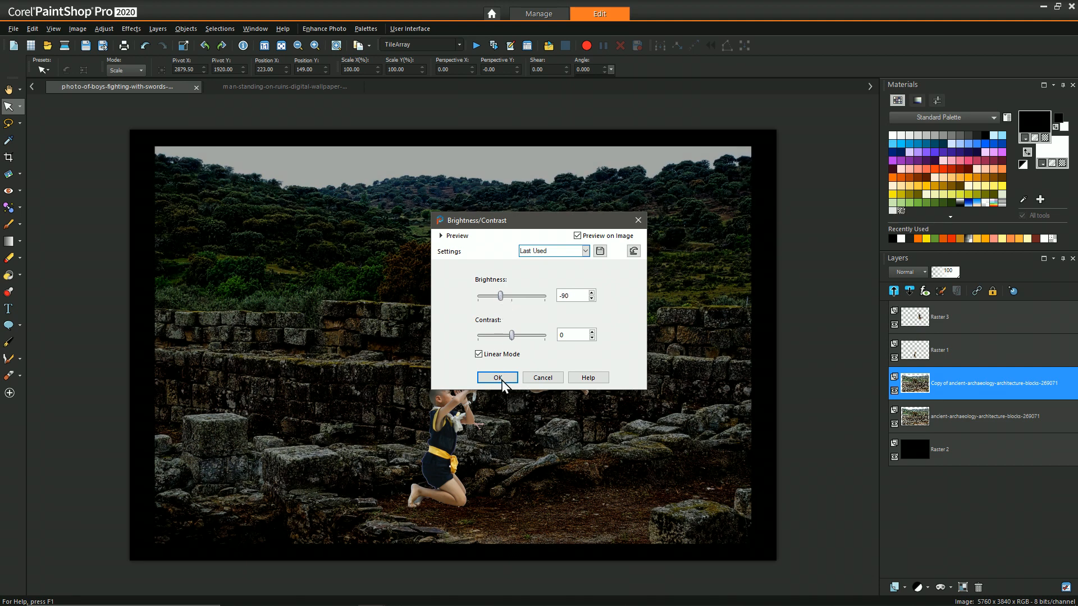
click(497, 376)
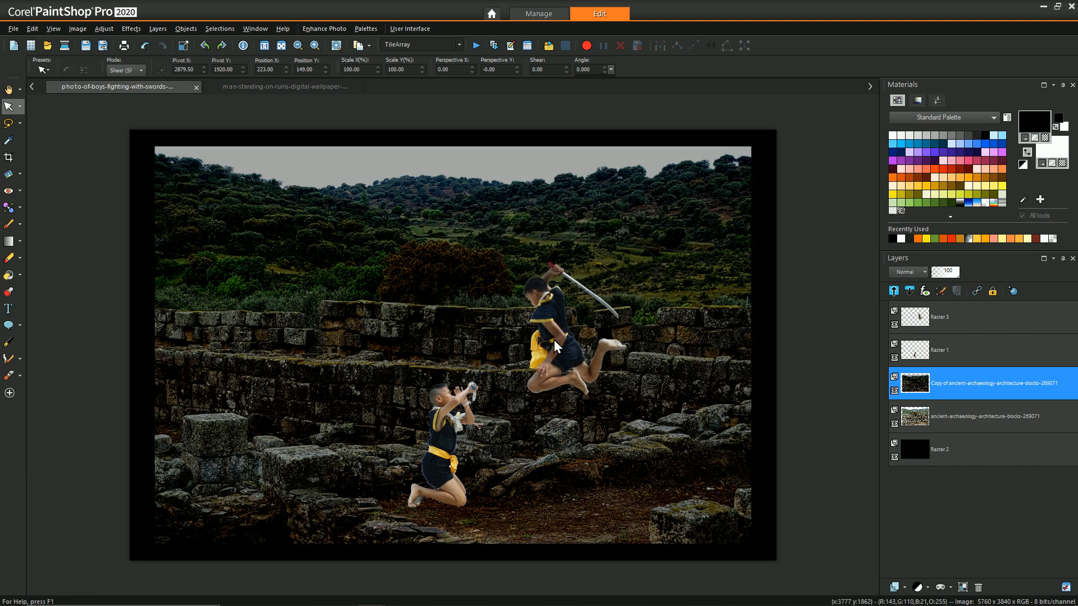
- Resize the image to 2880 x 1920 pixels and switch to the Pan tool
key(shift+s)
click(465, 388)
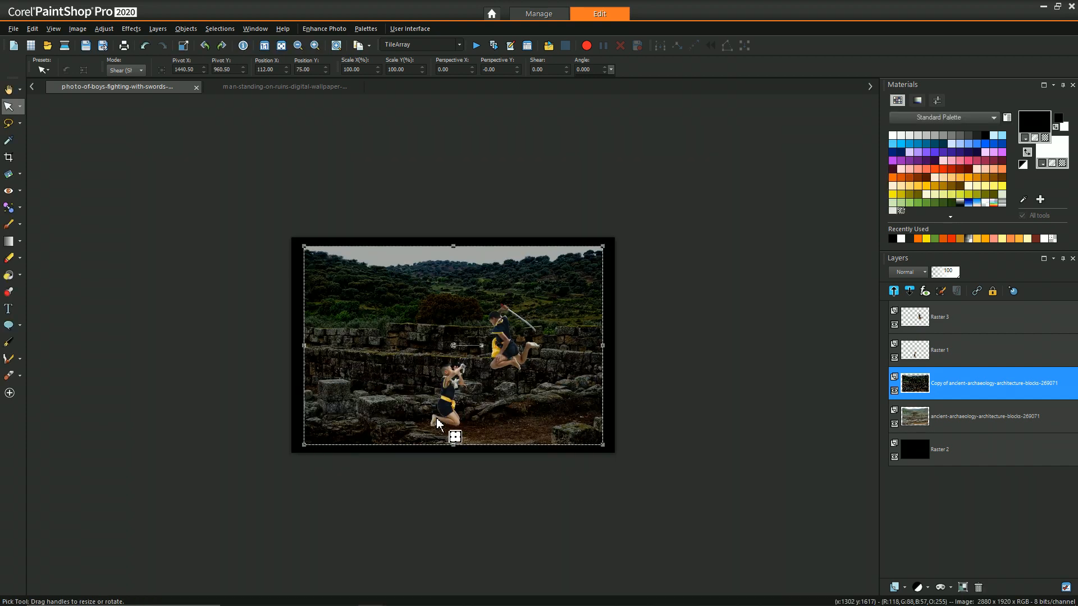
scroll(437, 419, up, 8)
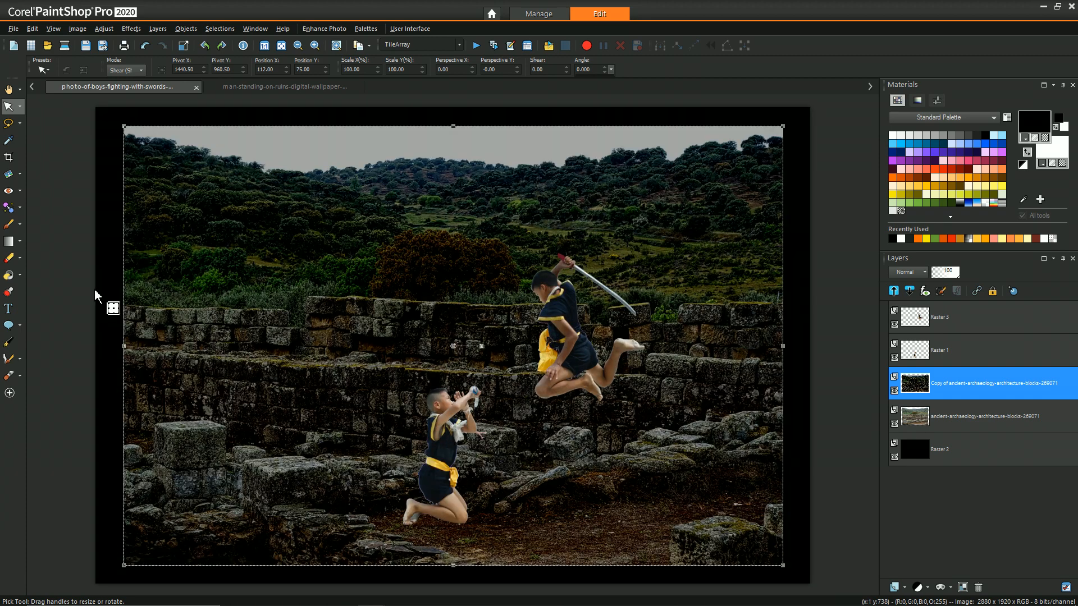
click(9, 89)
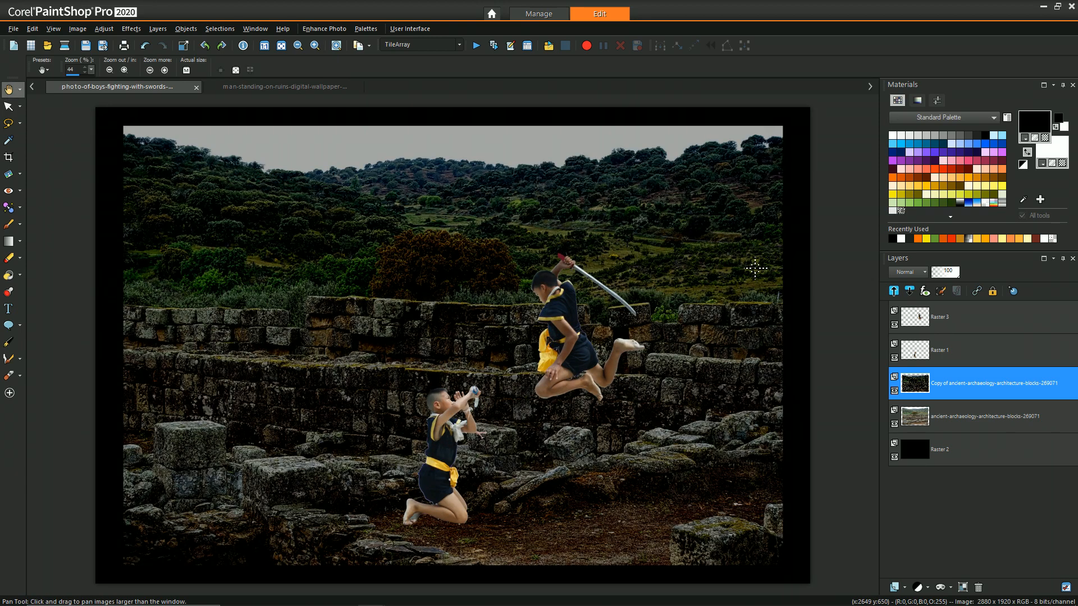
- Duplicate the brightness-reduced ruins copy and turn the new layer into a negative image
mouse_move(948, 387)
right_click(939, 385)
click(942, 404)
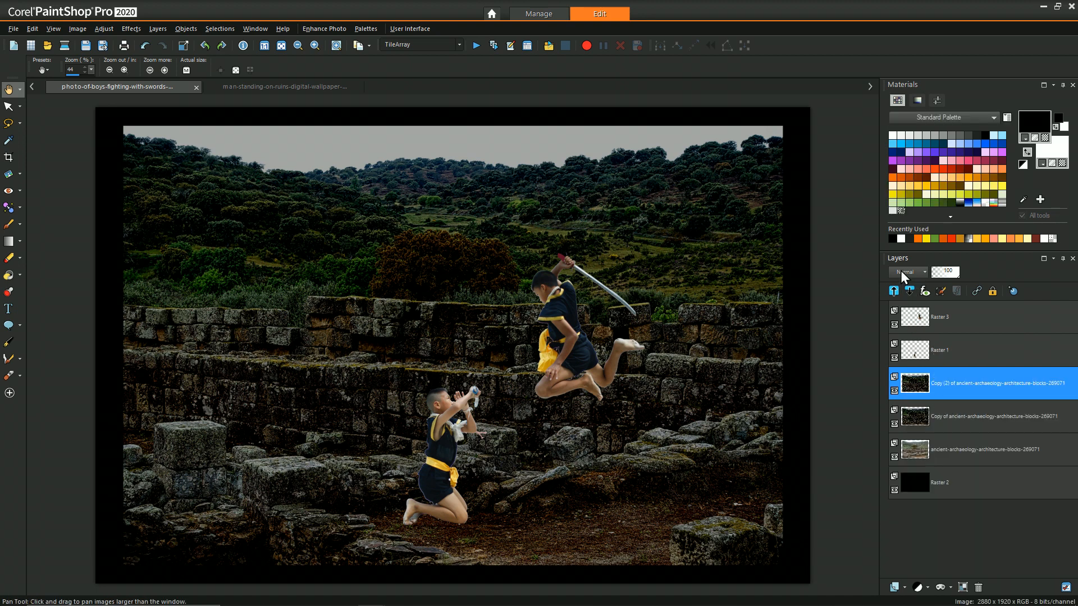
click(78, 29)
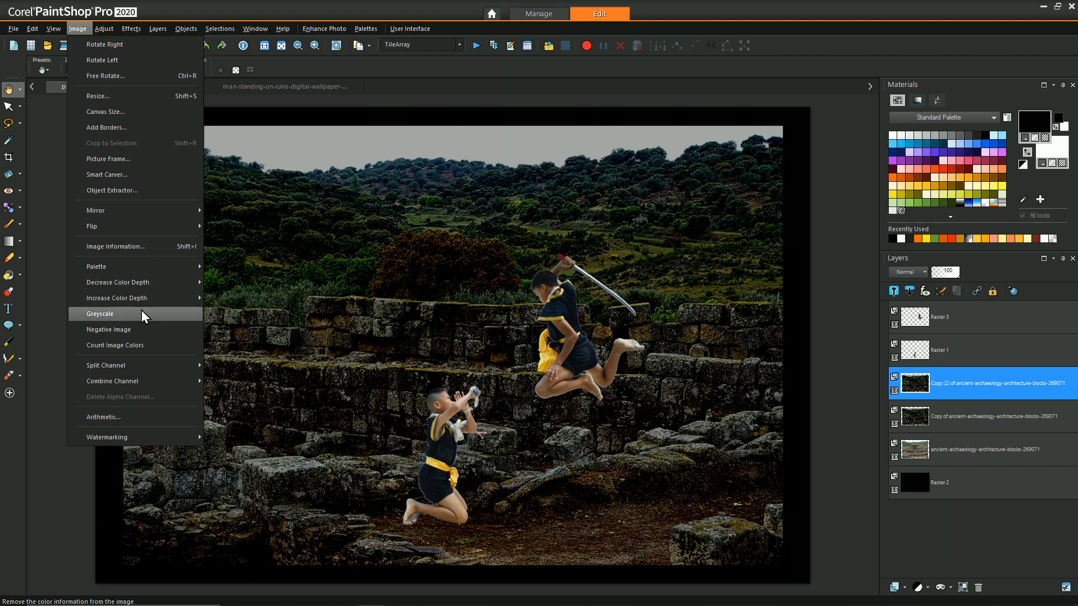
click(138, 329)
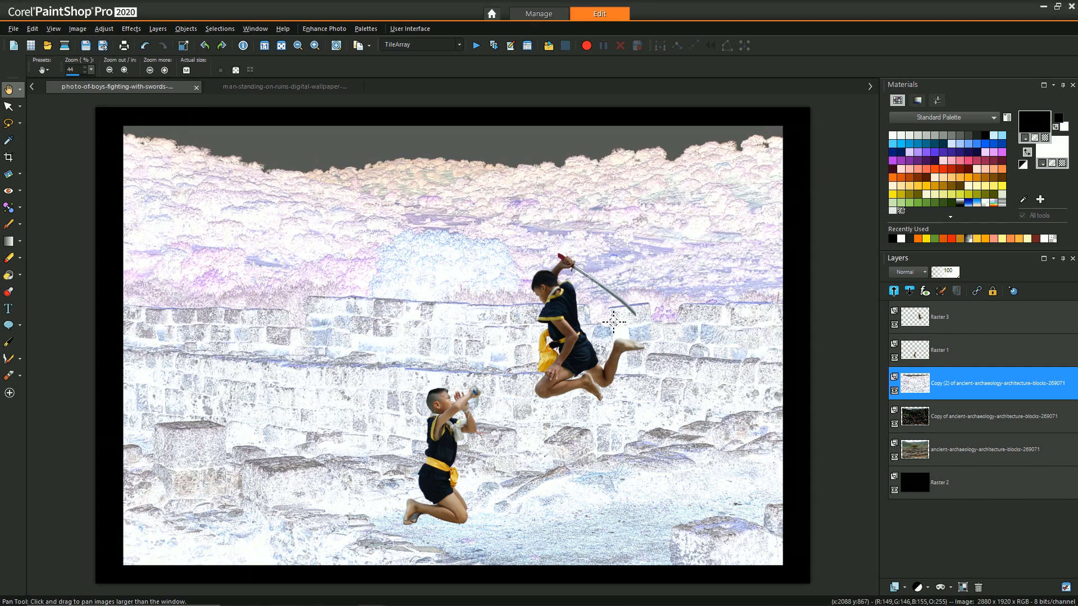
- Blend the new negative layer in Overlay mode and toggle its visibility to compare the effect
click(925, 274)
click(979, 443)
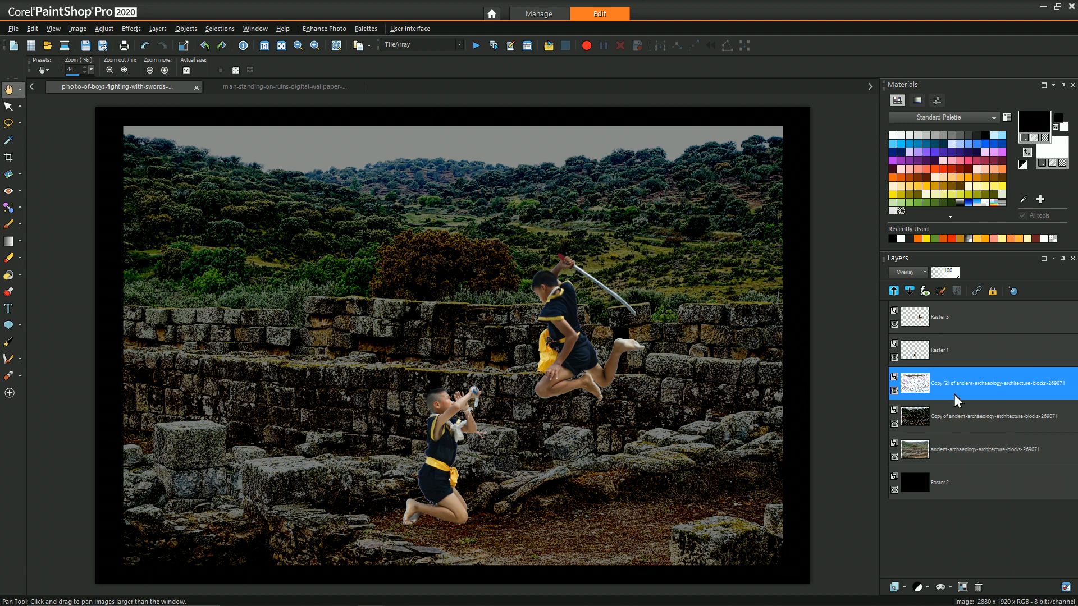
mouse_move(955, 394)
click(948, 416)
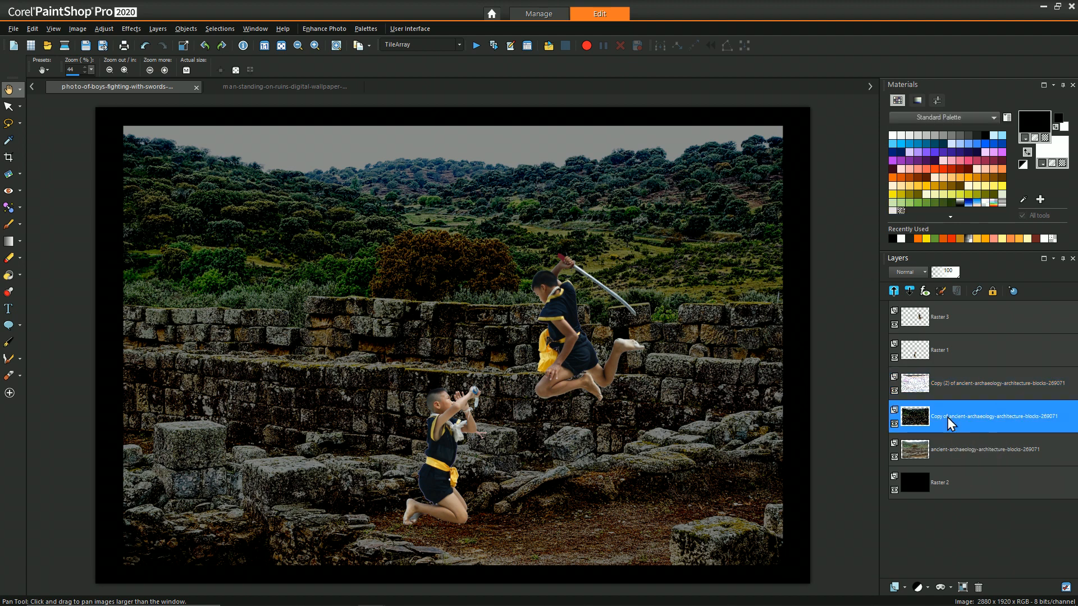
click(893, 390)
click(893, 390)
- Delete the negative Overlay layer above the darkened ruins copy
right_click(941, 386)
click(943, 425)
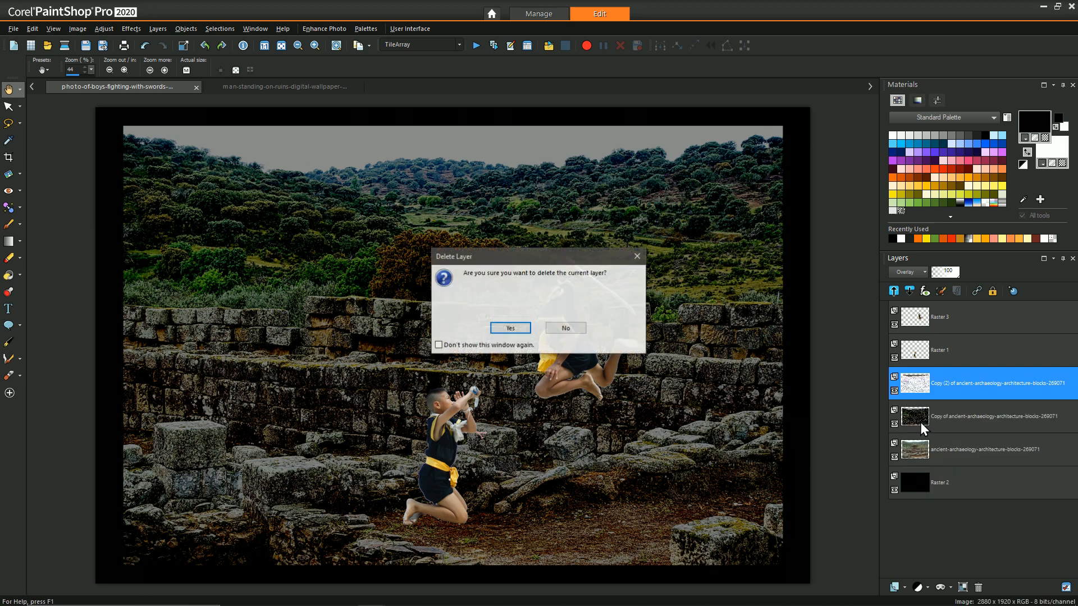
click(509, 327)
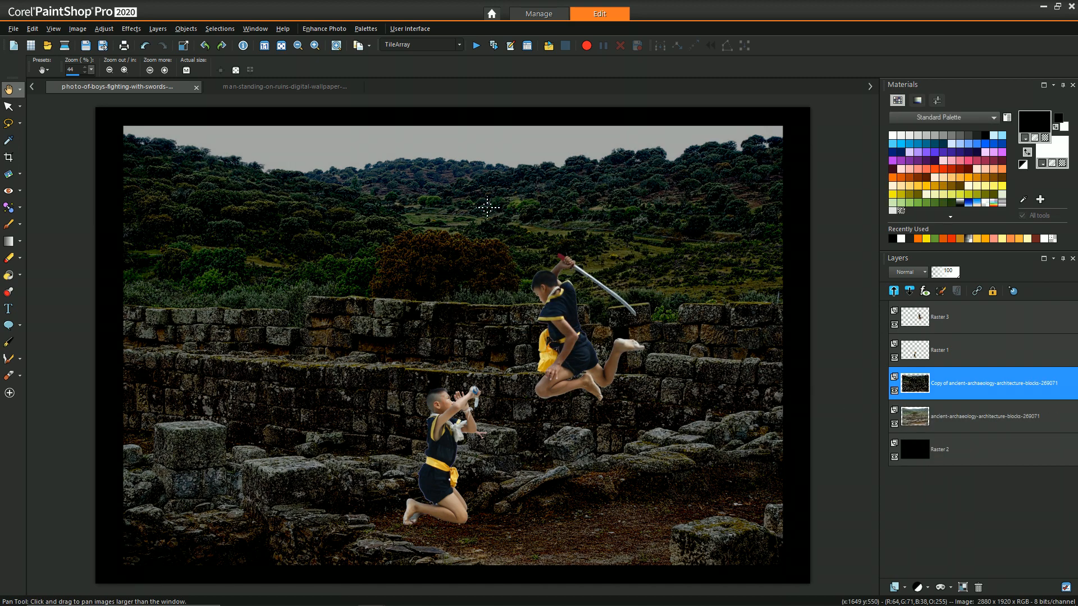
- Reset the Brightness/Contrast settings and lower the darkened ruins copy's contrast to -14
click(104, 28)
mouse_move(168, 147)
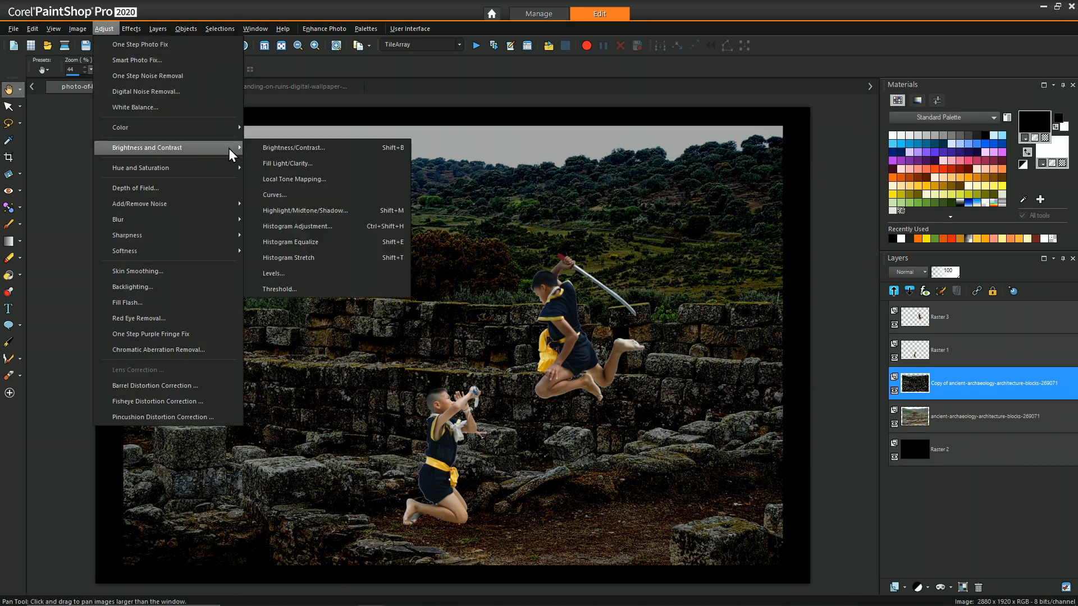
click(298, 147)
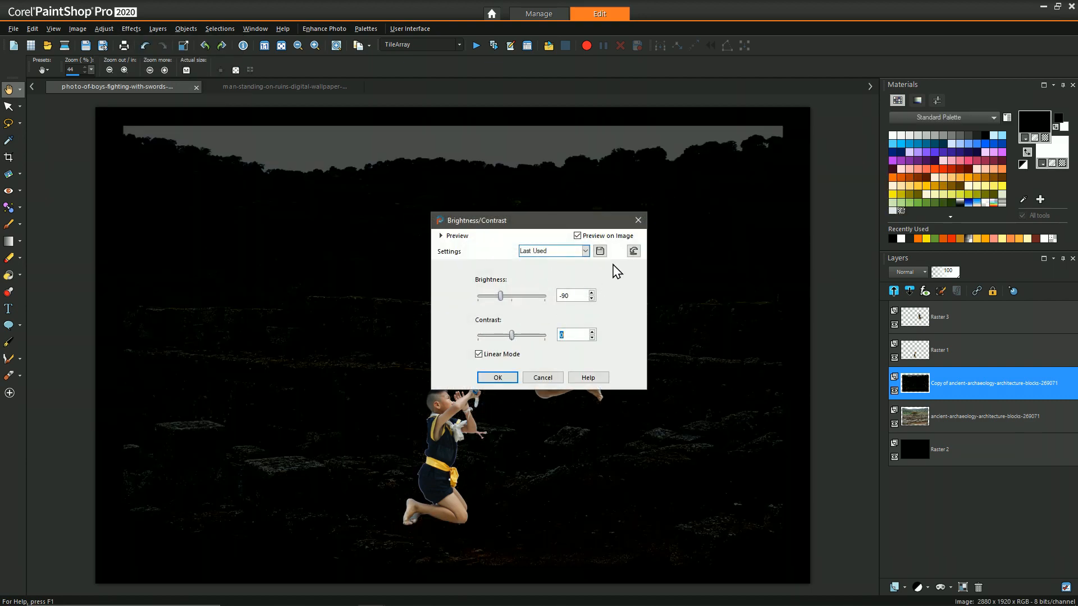
click(632, 251)
drag(511, 336, 506, 337)
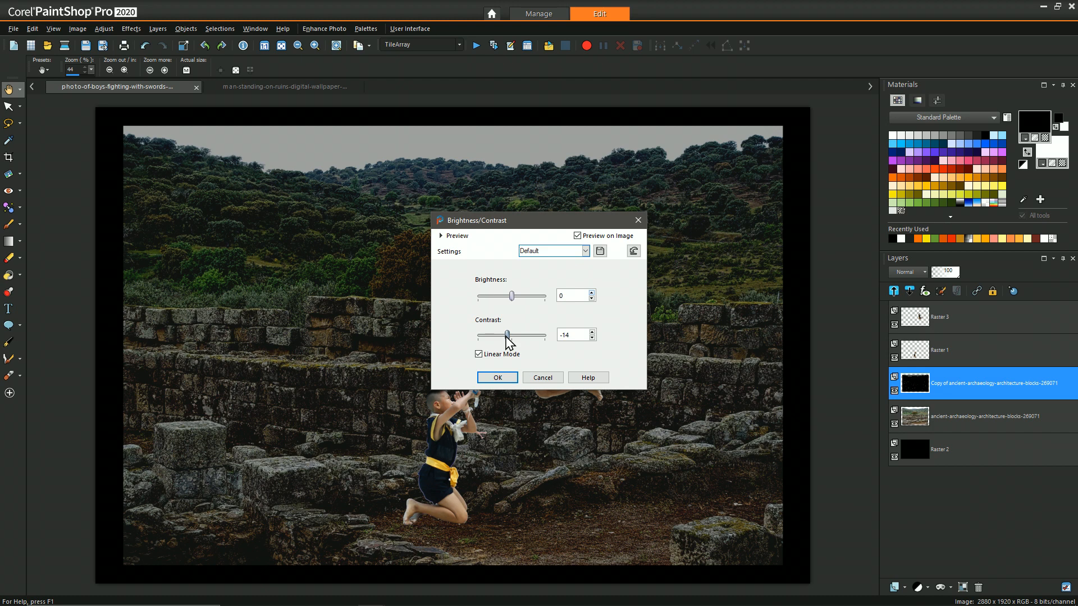
click(498, 377)
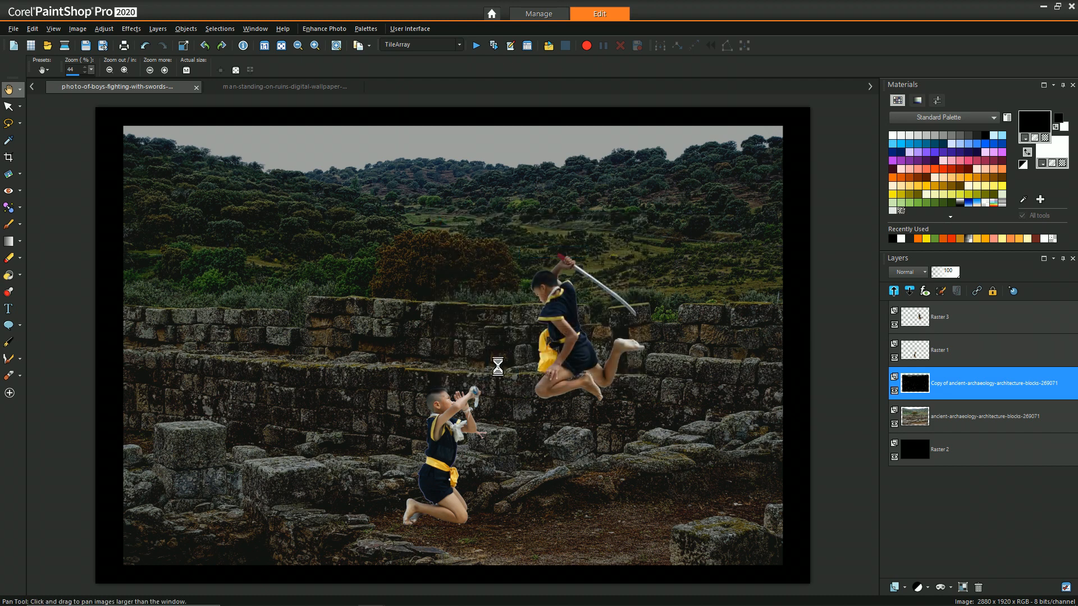
- Duplicate the darkened ruins copy layer
click(101, 27)
mouse_move(159, 166)
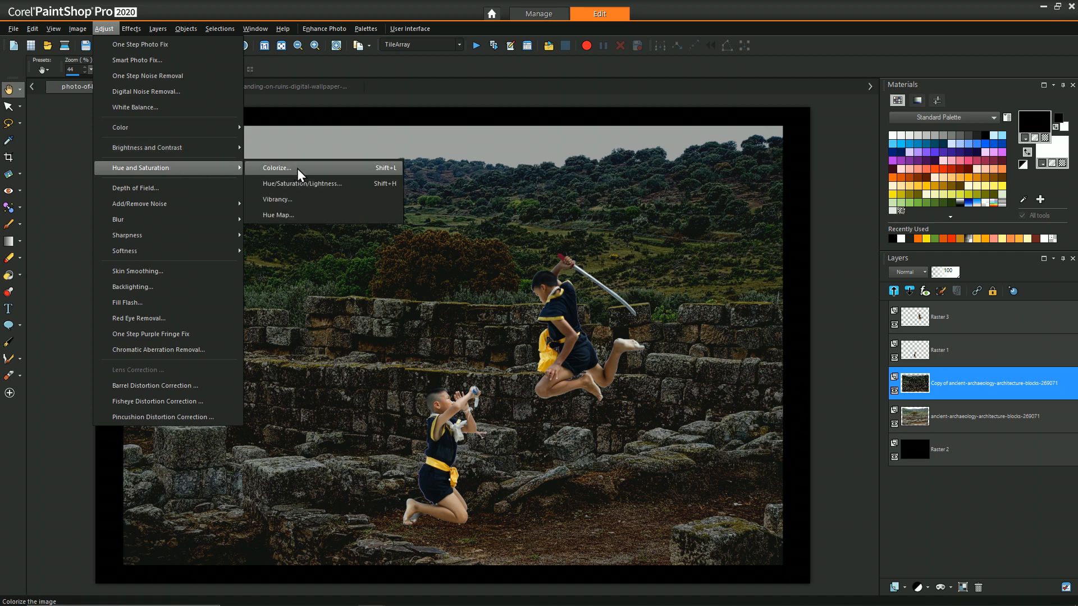
right_click(951, 380)
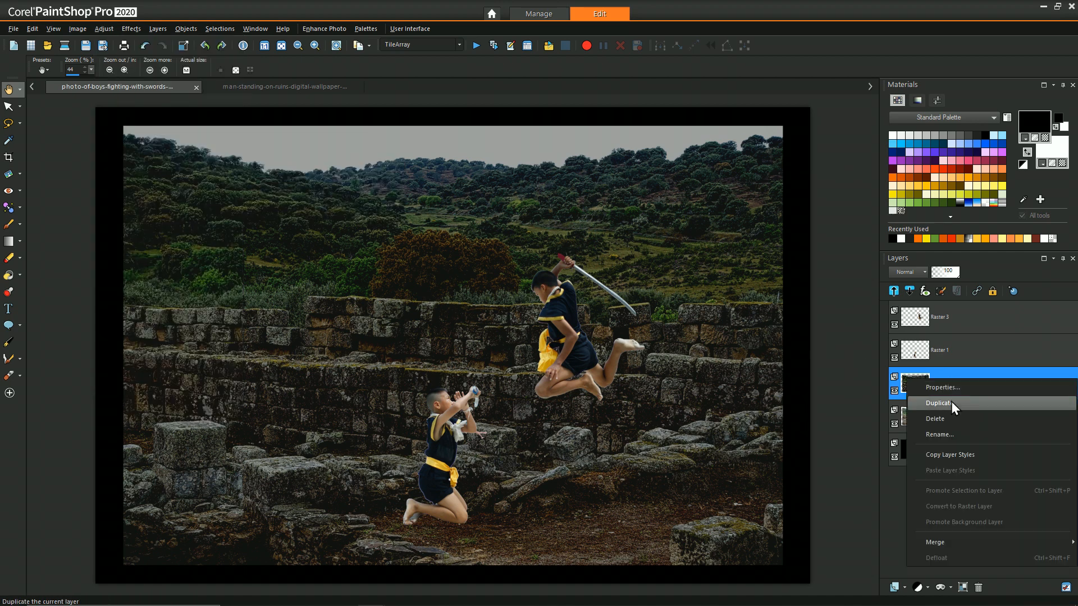
click(951, 402)
- Colorize the new ruins copy with a blue hue at saturation 73
click(103, 29)
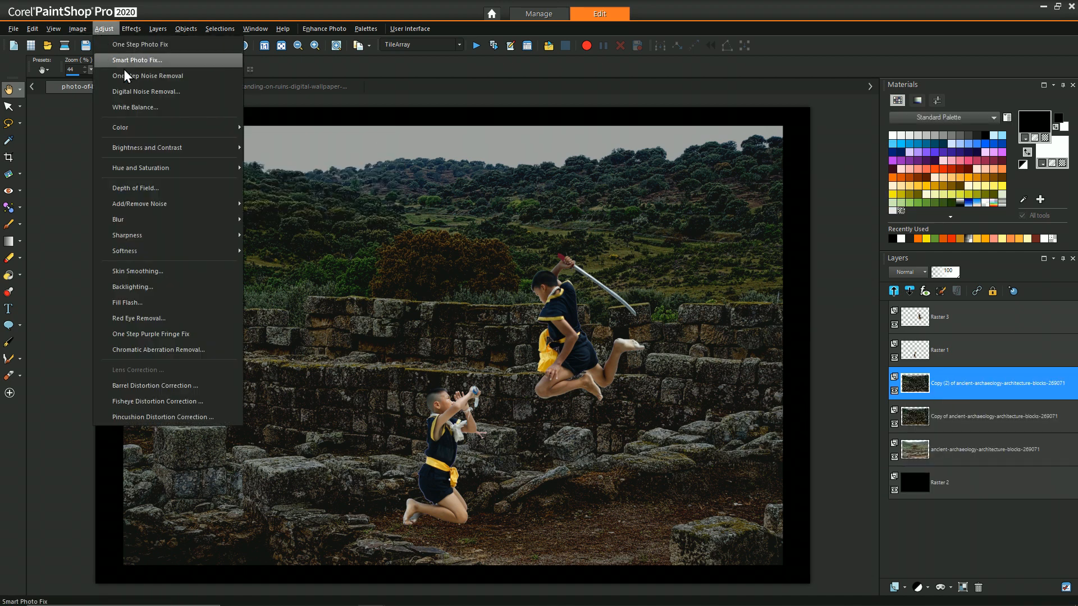
mouse_move(219, 167)
click(298, 169)
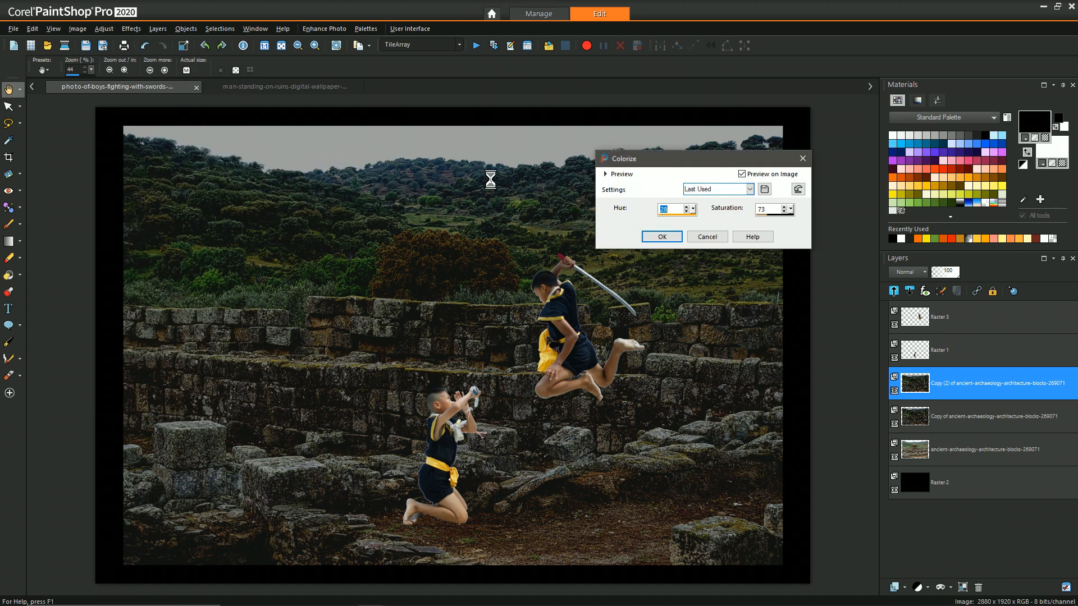
drag(693, 209, 723, 217)
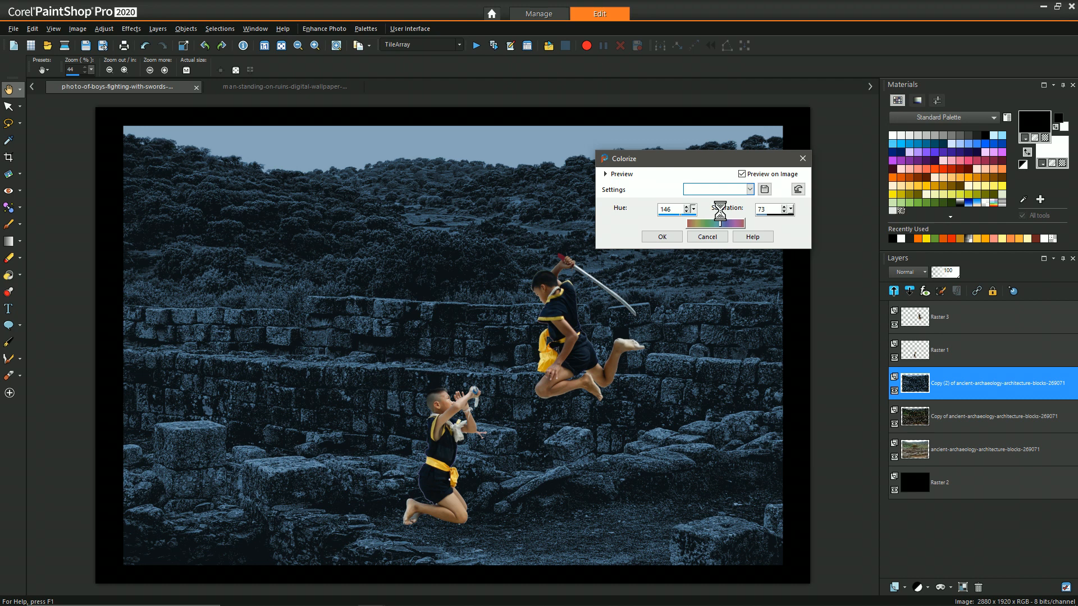
drag(721, 212, 721, 212)
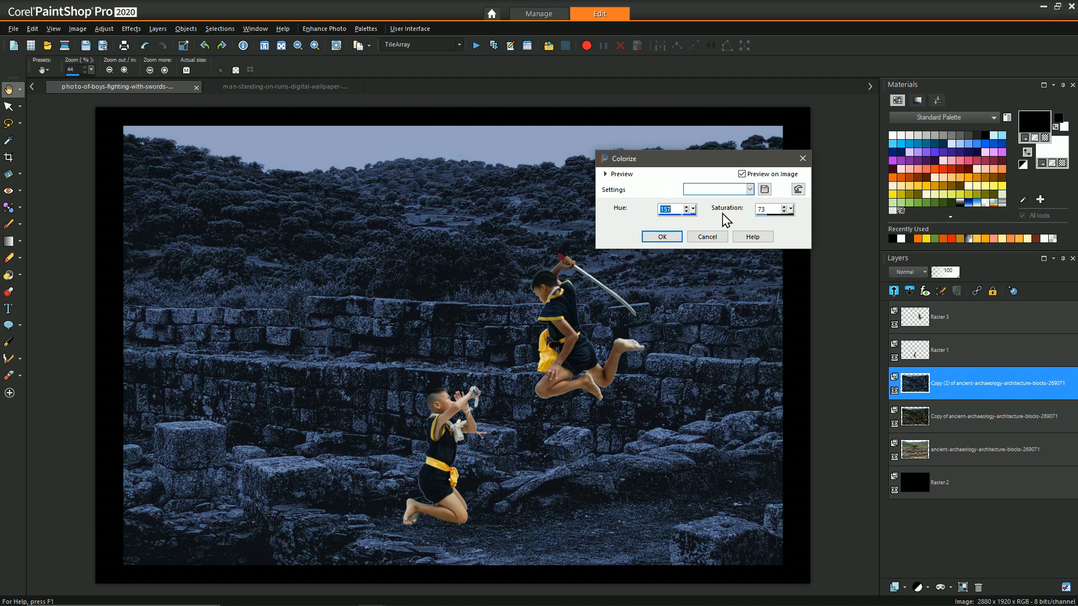
click(694, 210)
drag(694, 210, 692, 212)
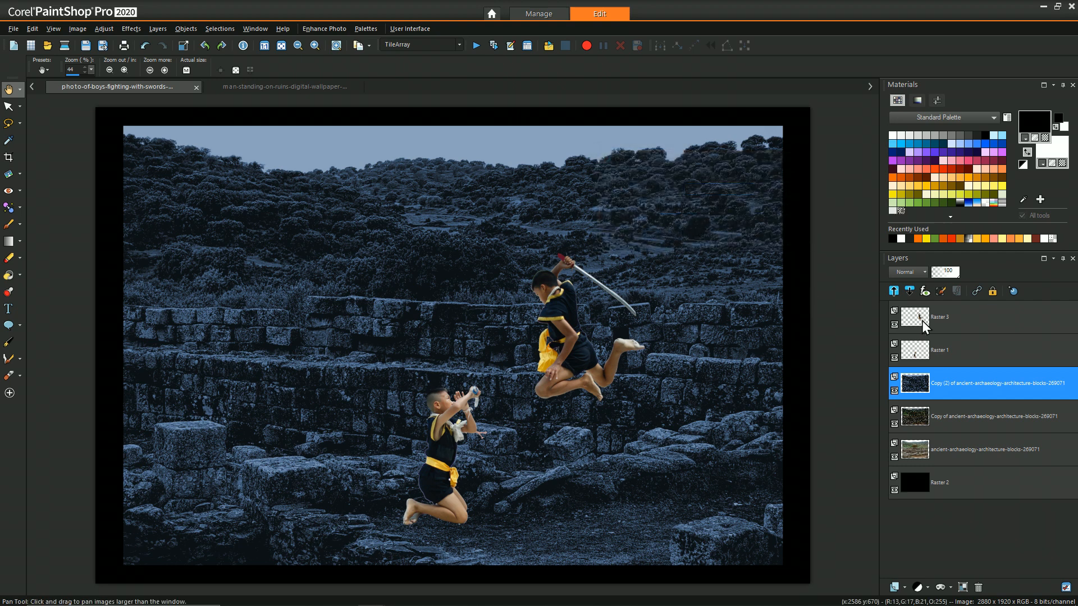
- Reset Brightness/Contrast, set the blue copy's brightness to -62, and lower that layer's opacity to about 73
mouse_move(938, 413)
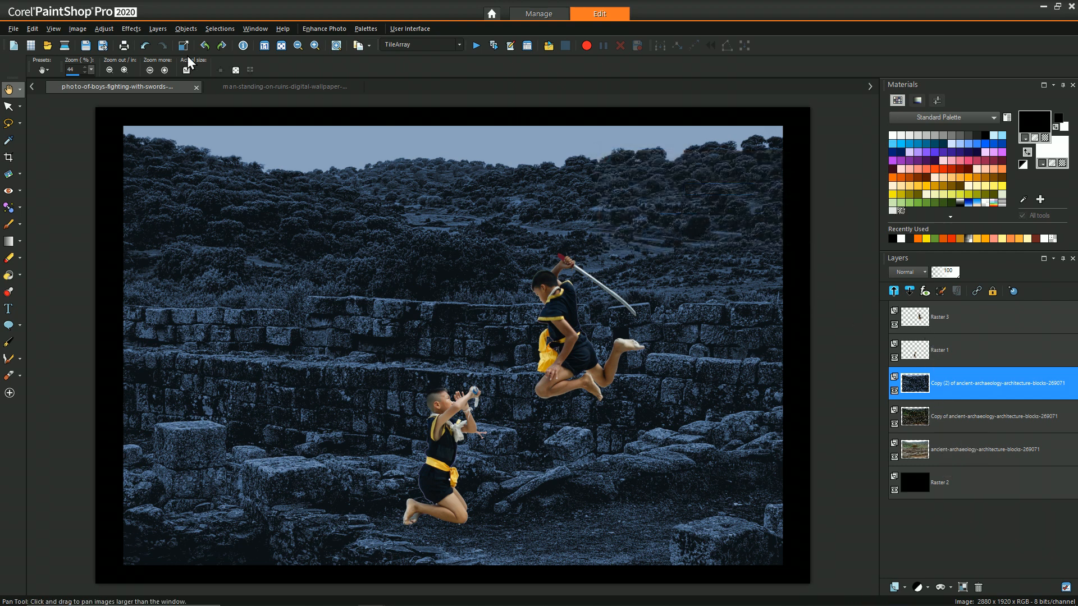
click(103, 28)
mouse_move(164, 149)
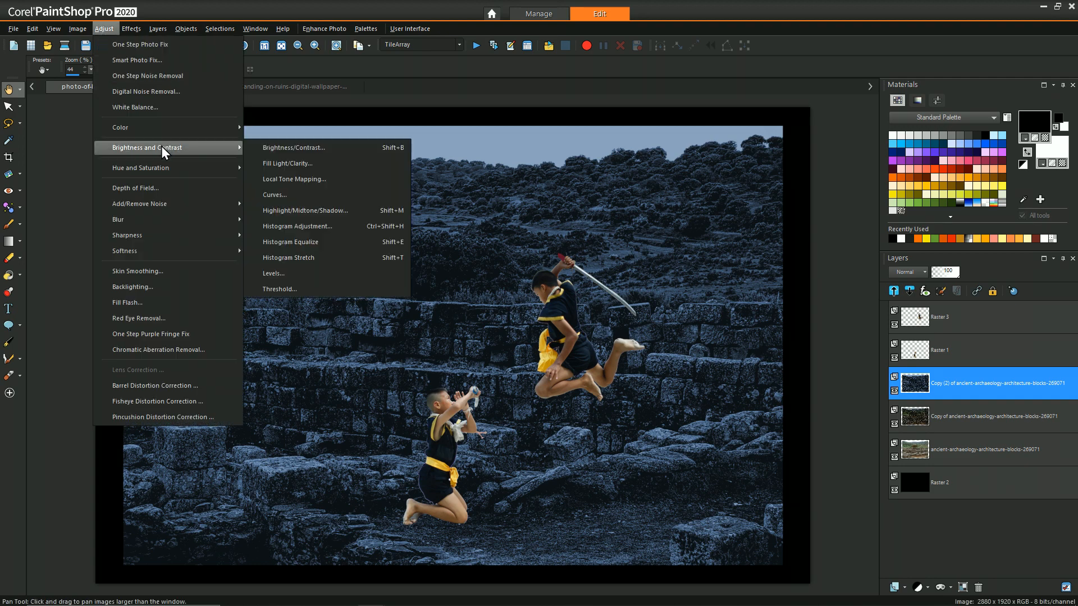
click(312, 148)
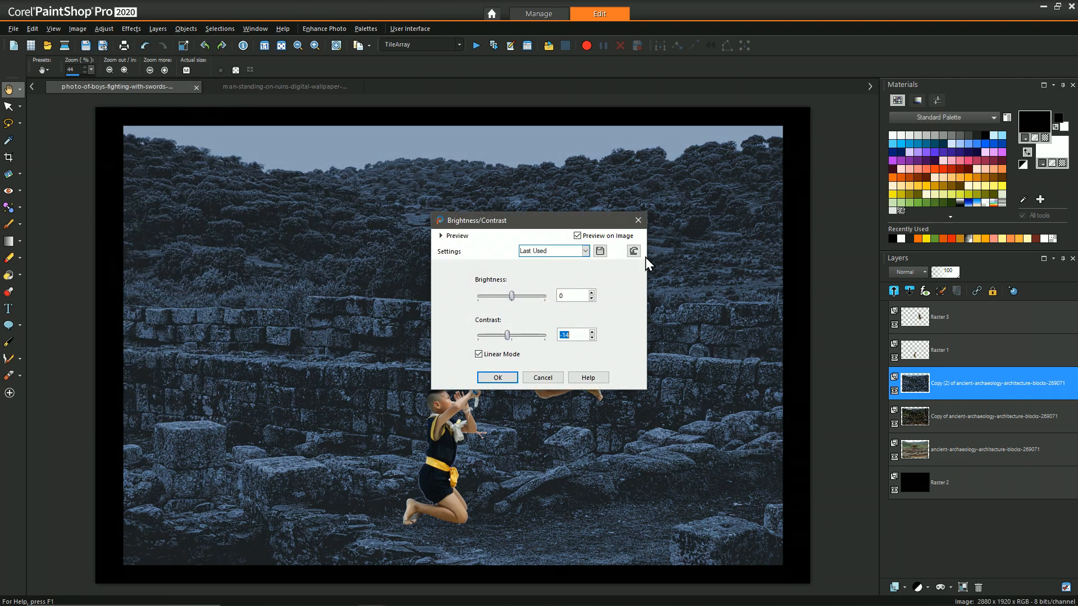
click(633, 251)
drag(512, 296, 507, 303)
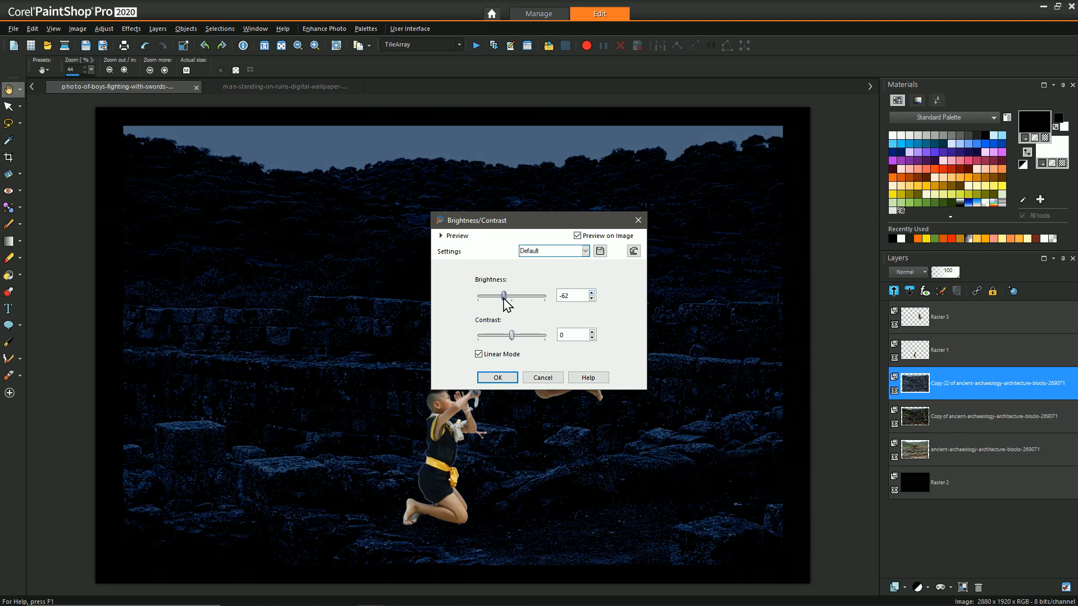
click(497, 378)
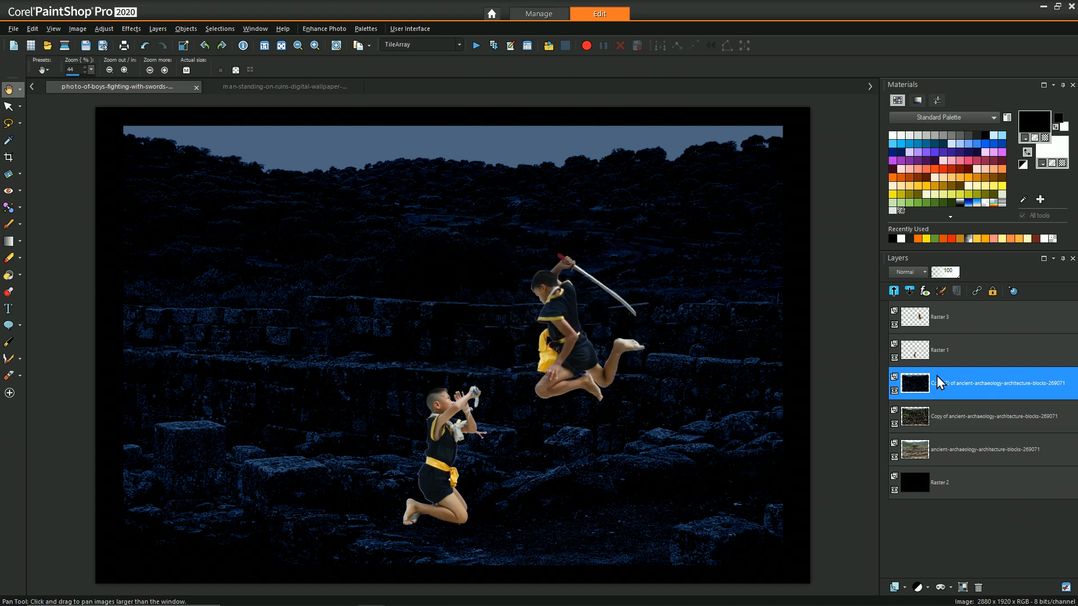
drag(948, 275, 951, 274)
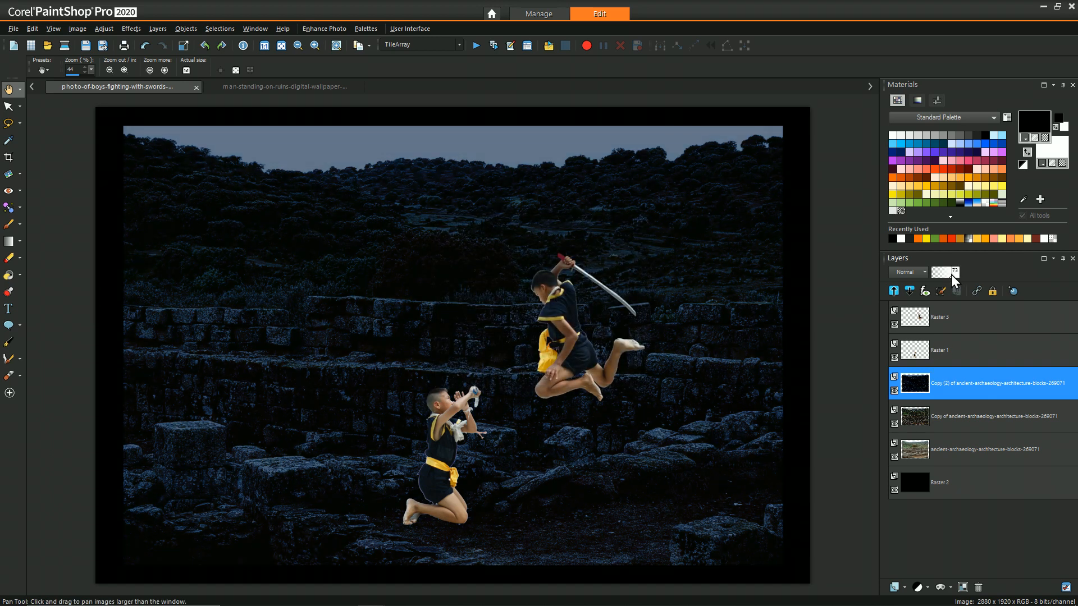
mouse_move(999, 387)
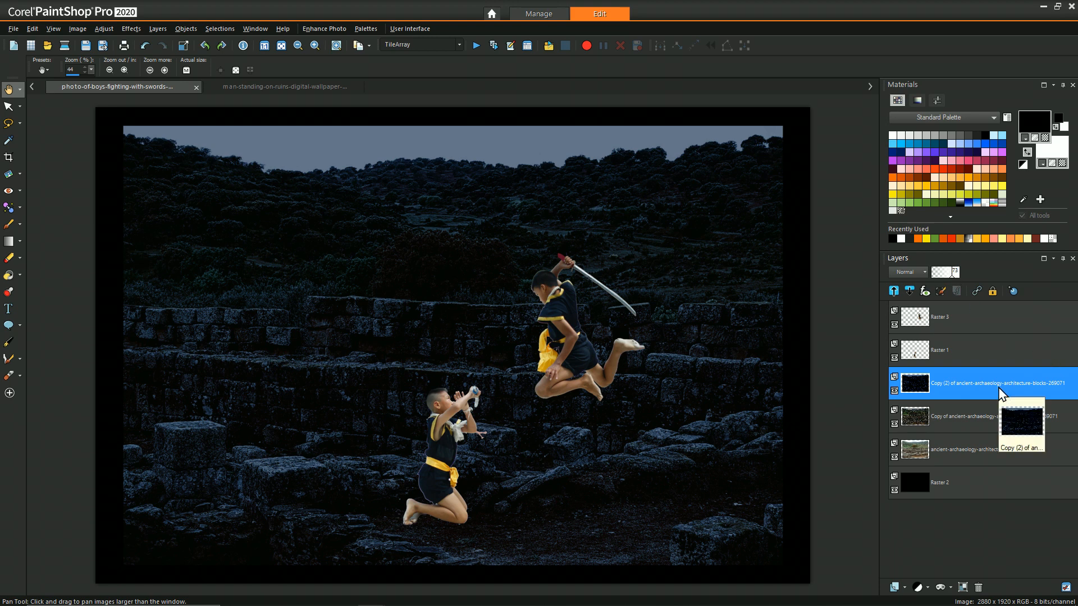
right_click(952, 393)
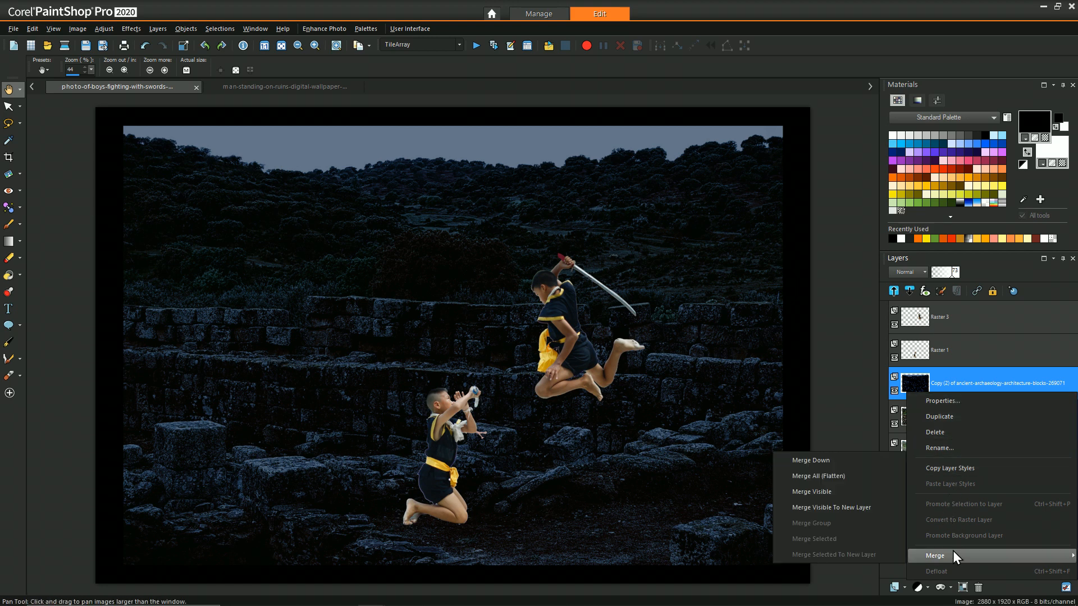
right_click(952, 382)
click(948, 376)
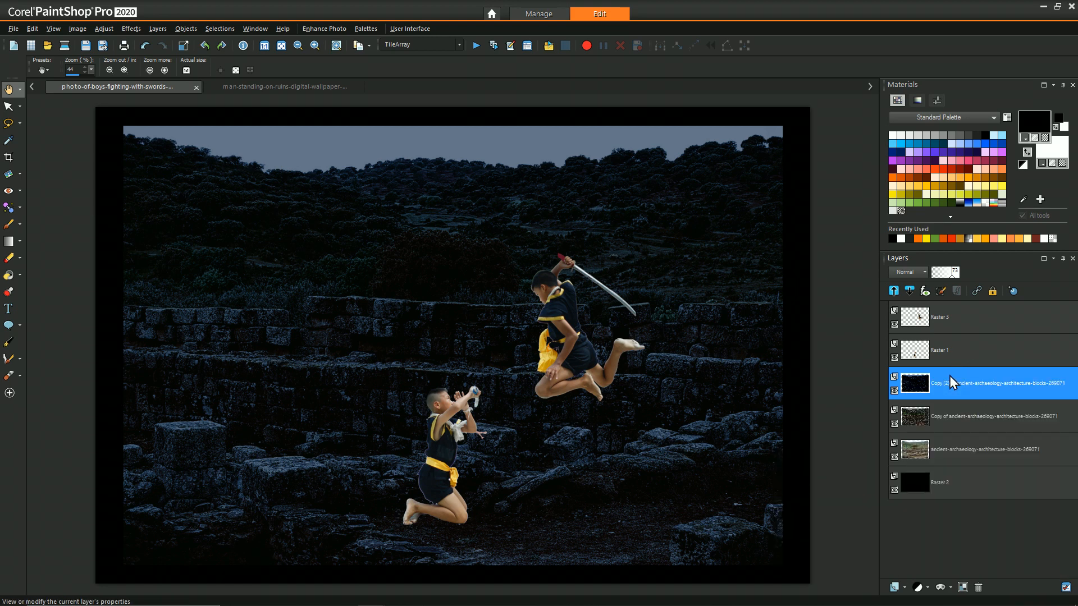
- Hide both fighter layers and paste a merged copy of the visible background as a new layer above the ruins copies
click(895, 358)
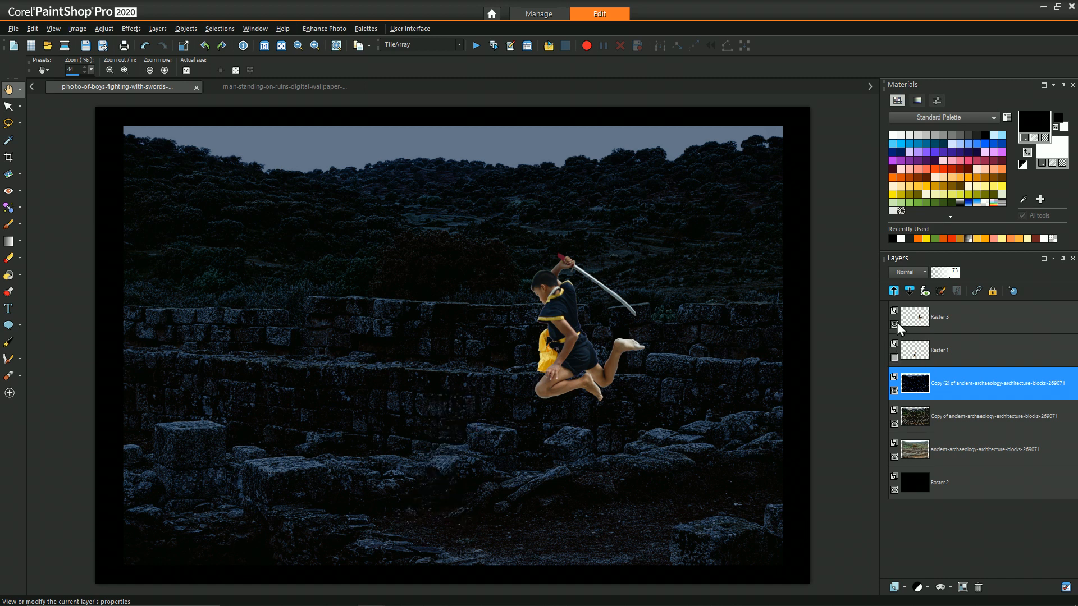
click(894, 324)
right_click(948, 386)
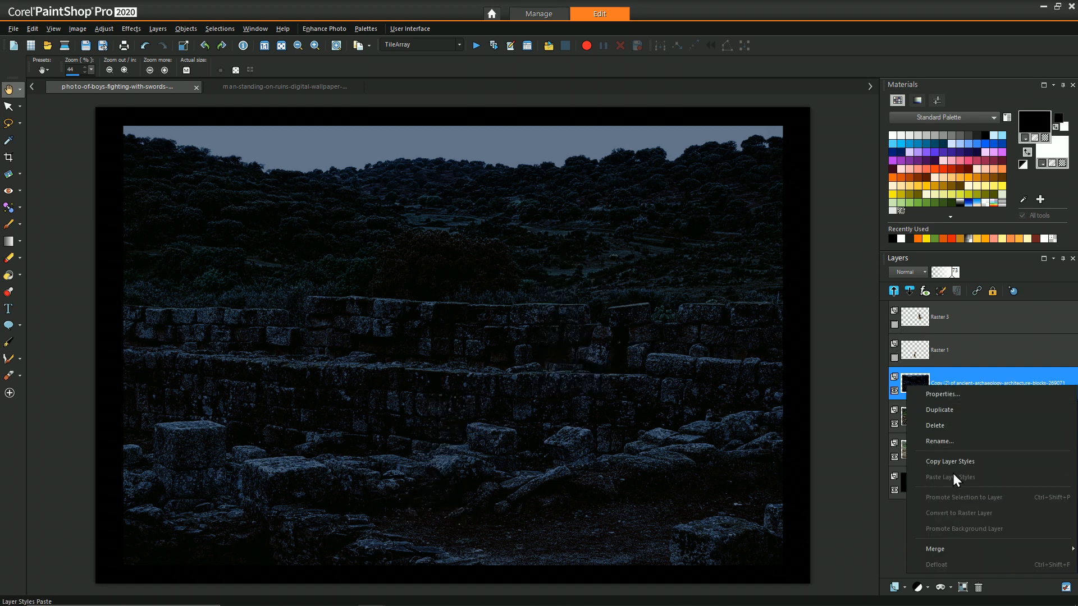
click(567, 305)
right_click(568, 305)
click(606, 345)
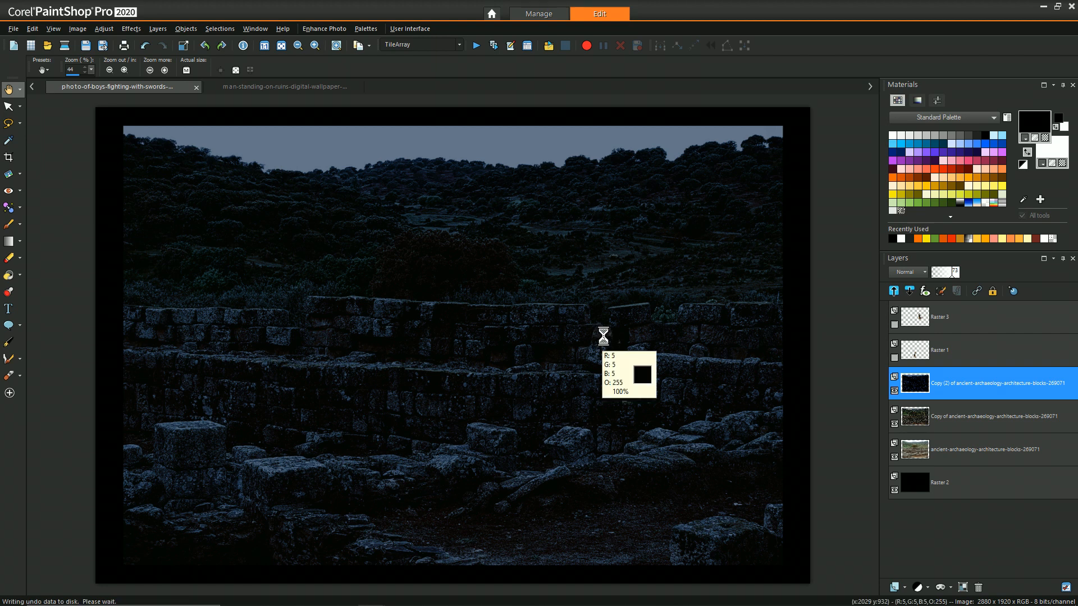
key(ctrl+v)
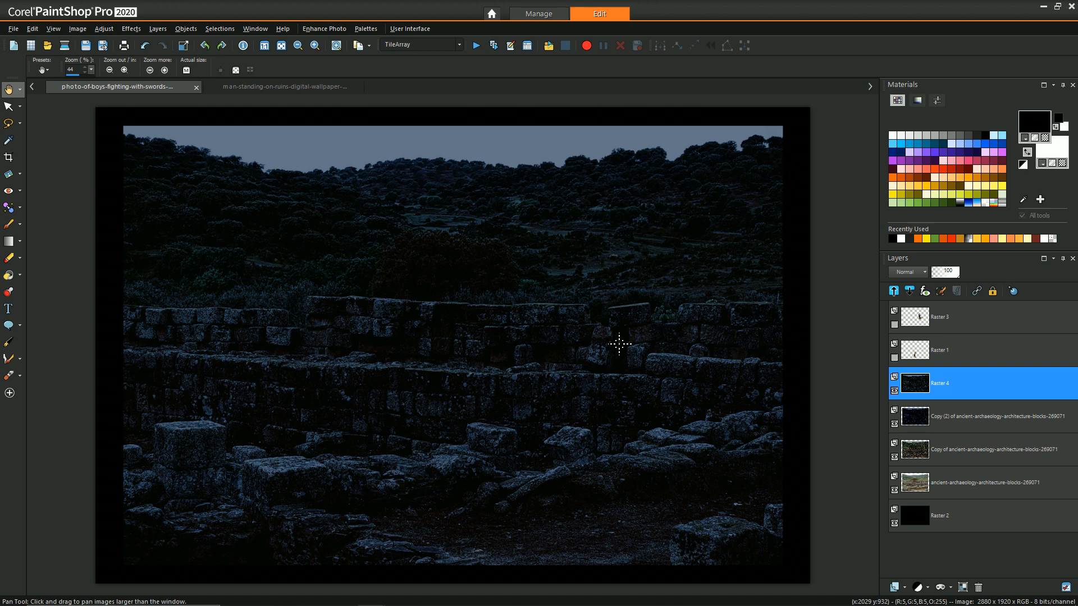
- Group the merged background layer with the three ruins layers beneath it
shift+click(932, 476)
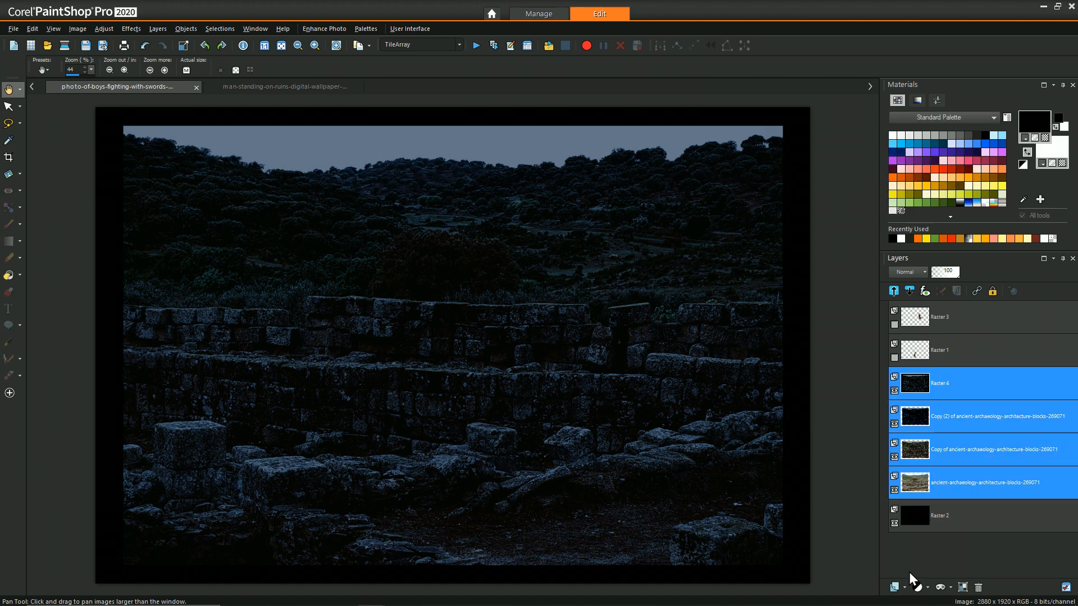
click(905, 587)
click(912, 522)
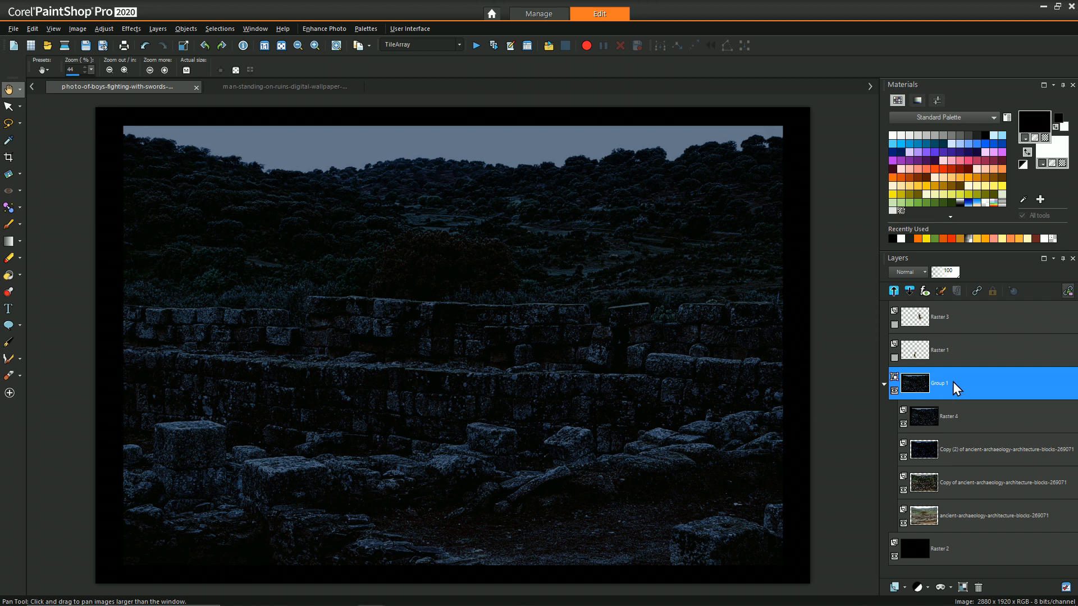
- Rename the new layer group as Background
right_click(953, 382)
click(987, 419)
text(Ba)
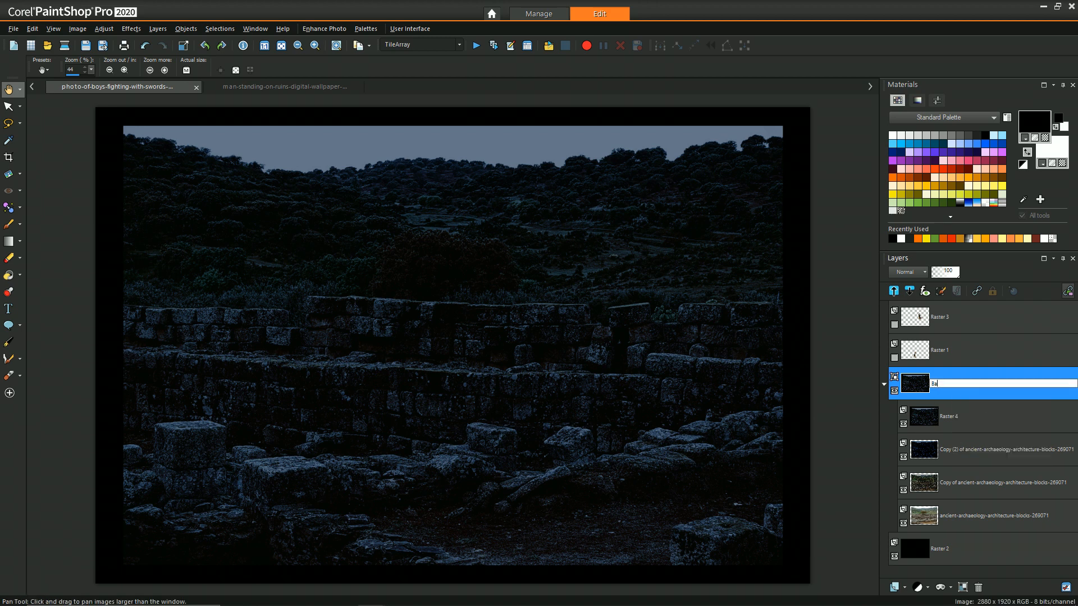
text(ckground)
key(Return)
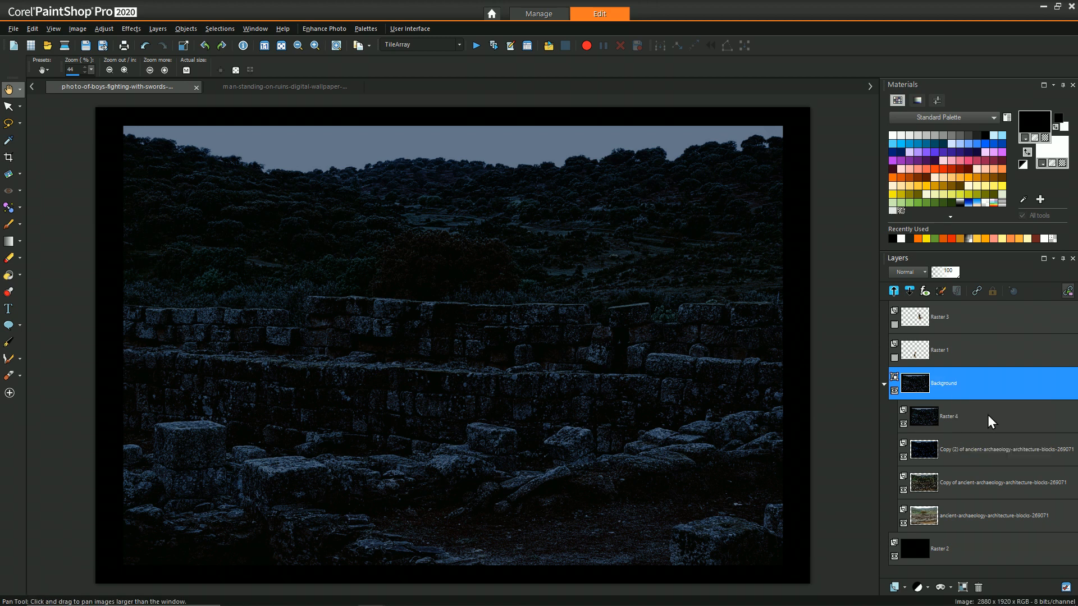
- Hide the three separate ruins layers inside the Background group and show both fighter layers again
click(903, 457)
click(903, 490)
click(902, 523)
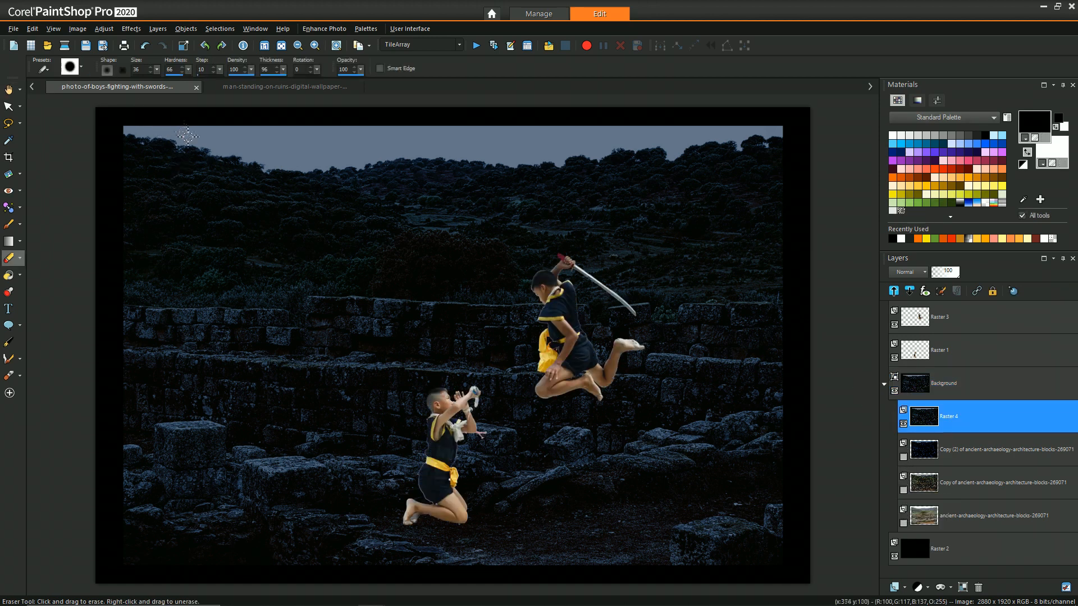
- Try erasing the sky on the merged background layer with the Eraser tool and undo the strokes
mouse_move(155, 129)
mouse_down()
mouse_move(247, 135)
mouse_move(175, 135)
mouse_move(282, 154)
mouse_up()
key(ctrl+z)
key(ctrl+z)
- Erase the sky above the hills on the merged background layer with the Background Eraser at size 158
click(20, 258)
click(45, 275)
mouse_move(183, 134)
mouse_down()
mouse_move(159, 132)
mouse_move(320, 163)
mouse_move(489, 137)
mouse_move(663, 145)
mouse_move(666, 123)
mouse_up()
key(ctrl+z)
mouse_move(294, 149)
mouse_down()
mouse_move(106, 128)
mouse_move(274, 155)
mouse_move(724, 132)
mouse_move(637, 144)
mouse_up()
key(ctrl+z)
mouse_move(127, 118)
mouse_down()
mouse_move(178, 114)
mouse_move(291, 150)
mouse_up()
key(ctrl+z)
- Add a new raster layer above Raster 4 inside the Background group
click(884, 384)
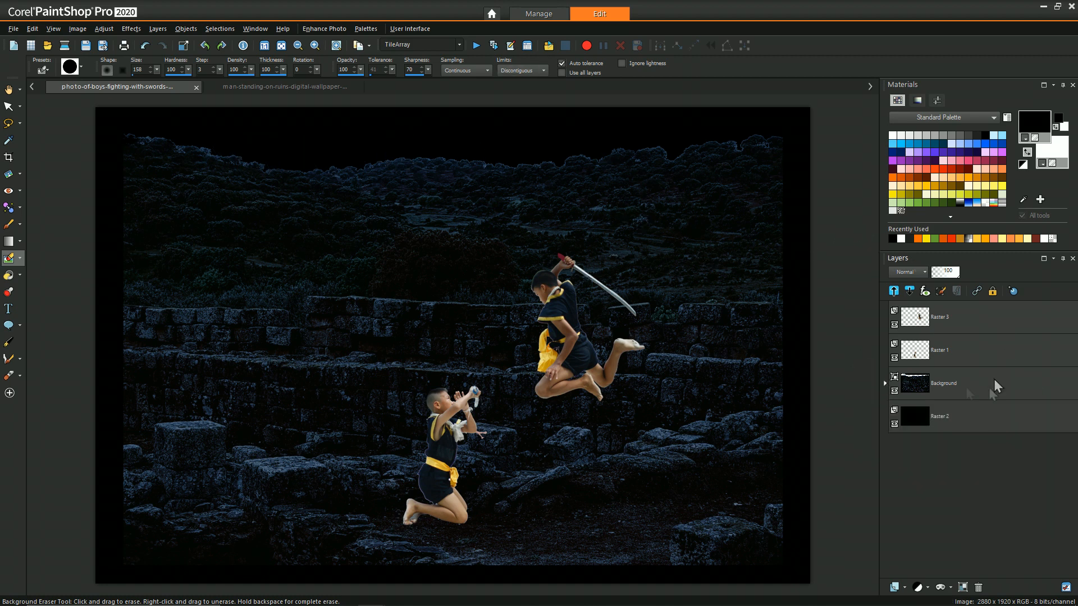
click(884, 383)
click(968, 420)
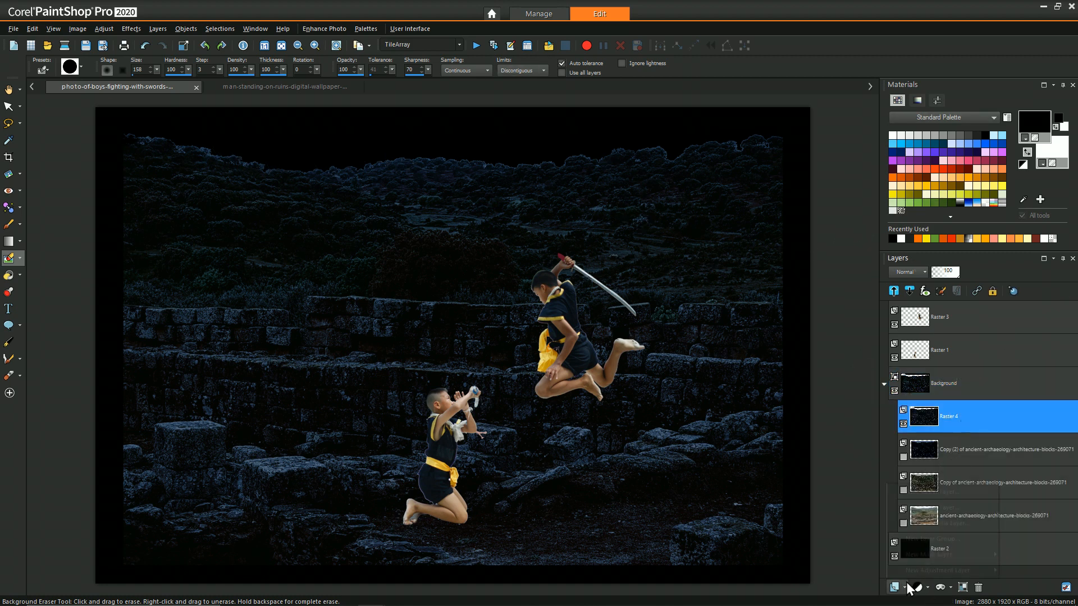
- Switch to the Flood Fill tool and set the foreground material to the Vignette gradient
key(f)
right_click(1032, 117)
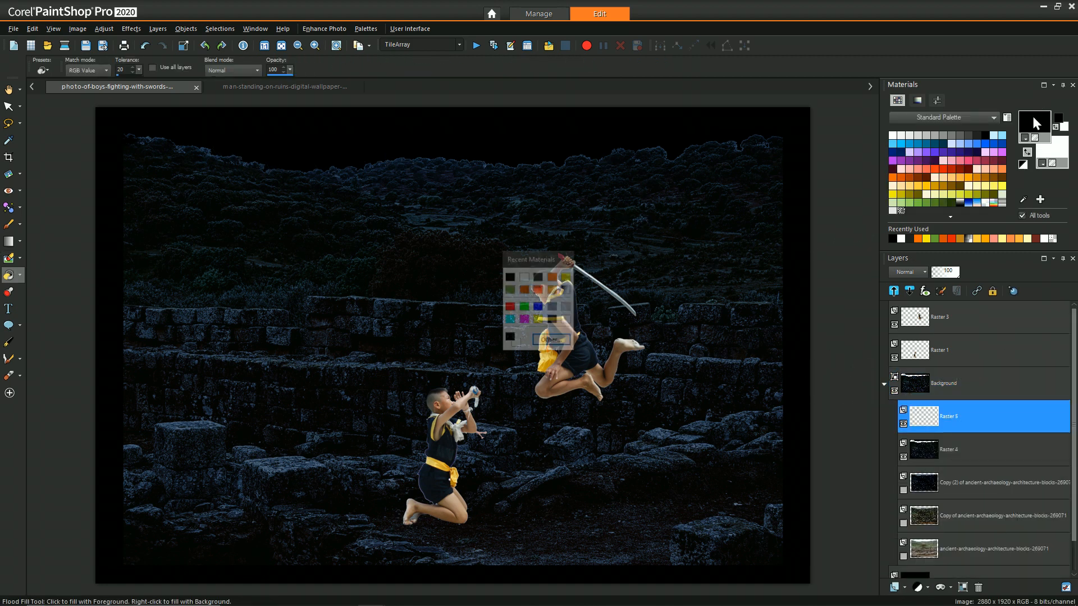
click(552, 341)
click(482, 180)
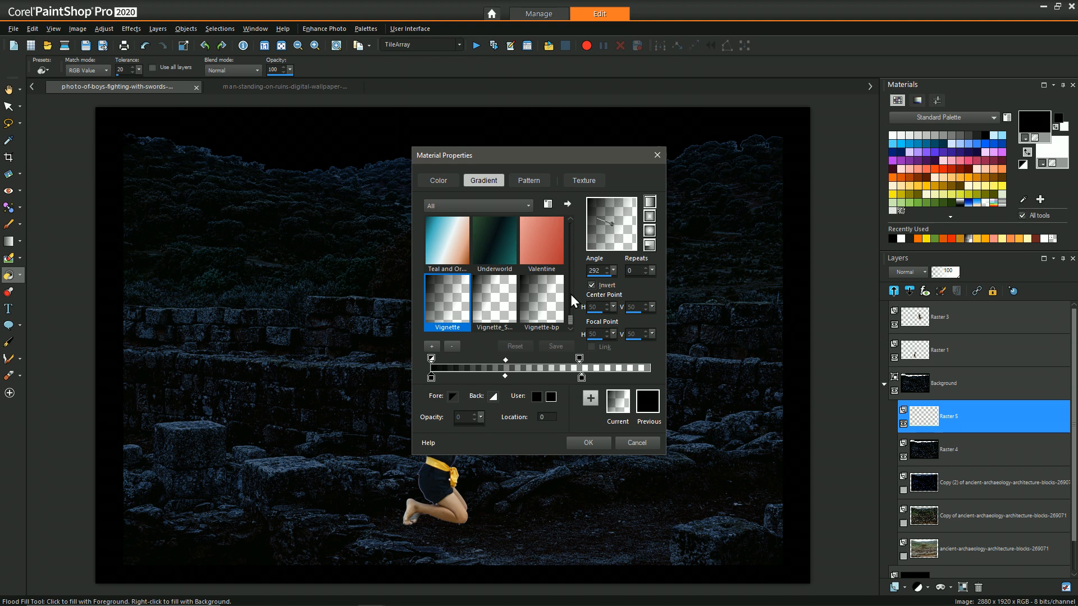
scroll(571, 294, up, 2)
click(580, 441)
- Try filling the new layer with the vignette gradient and undo the fill
click(482, 319)
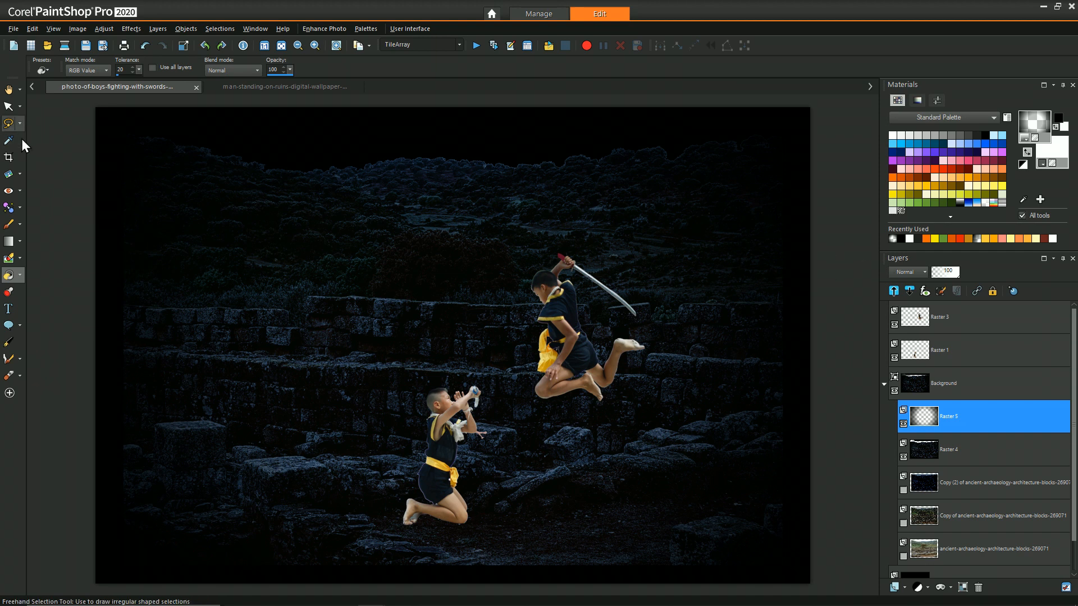
key(ctrl+z)
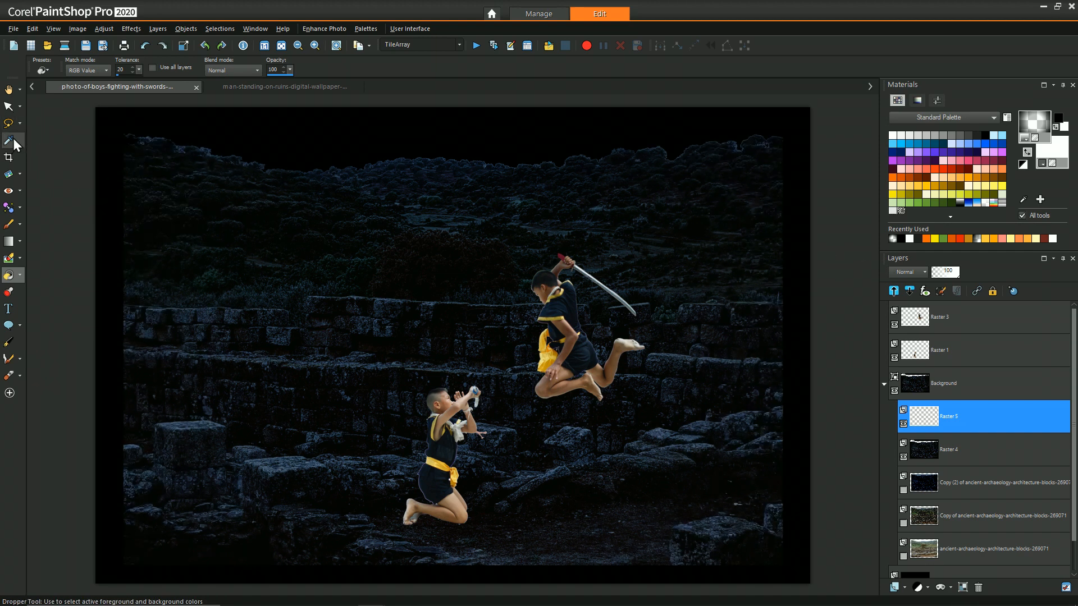
- Crop the canvas to the edges of the ruins background, about 2656 x 1763 pixels
click(9, 157)
drag(350, 364, 303, 227)
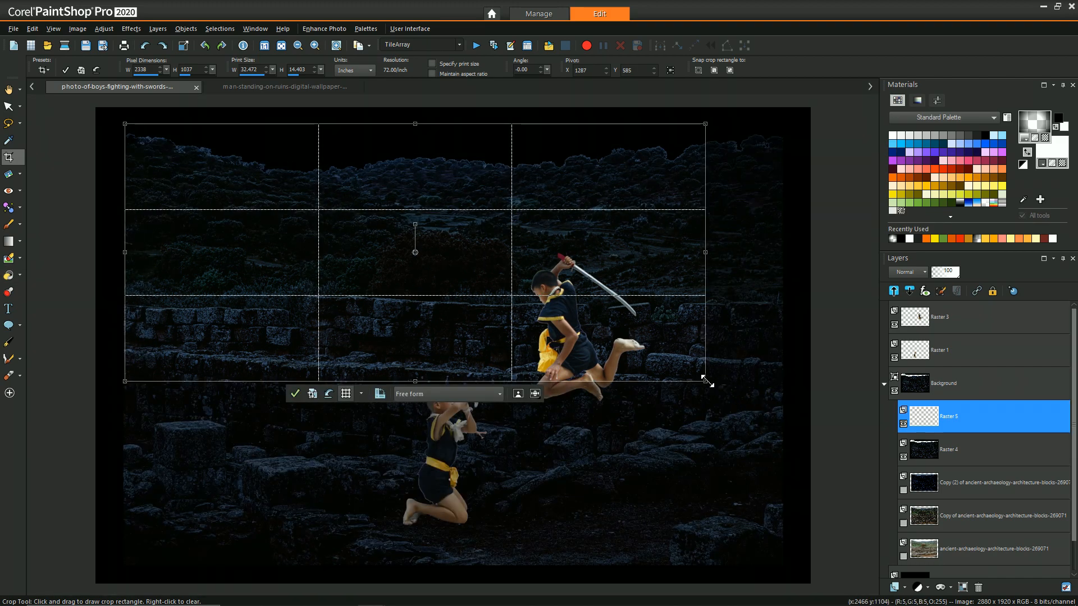
drag(705, 379, 784, 562)
click(338, 574)
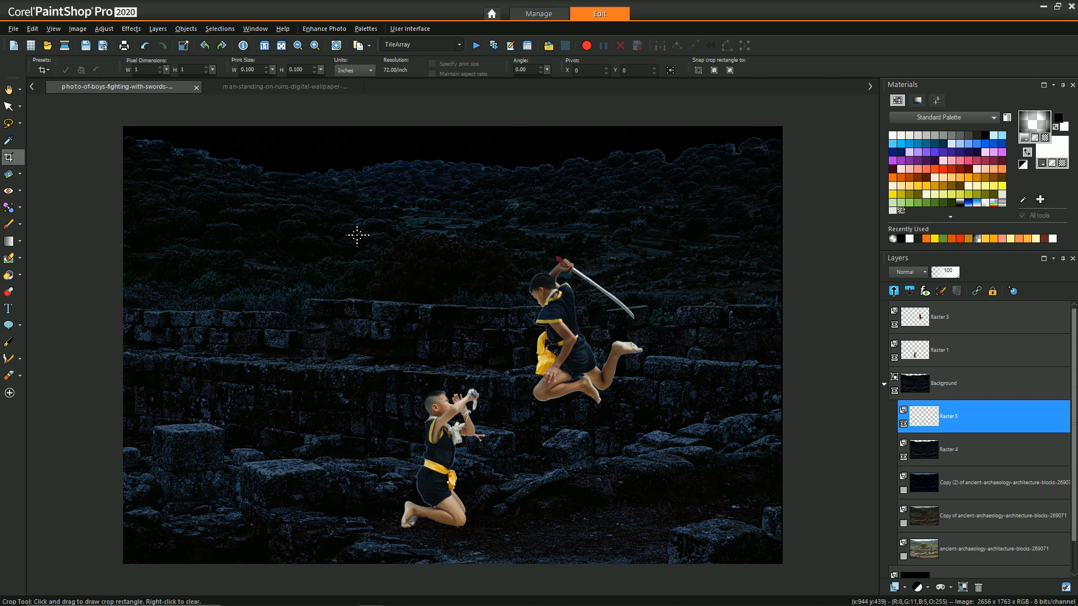
- Flood fill the empty Raster 5 layer with the vignette gradient and collapse the Background group
scroll(645, 299, down, 2)
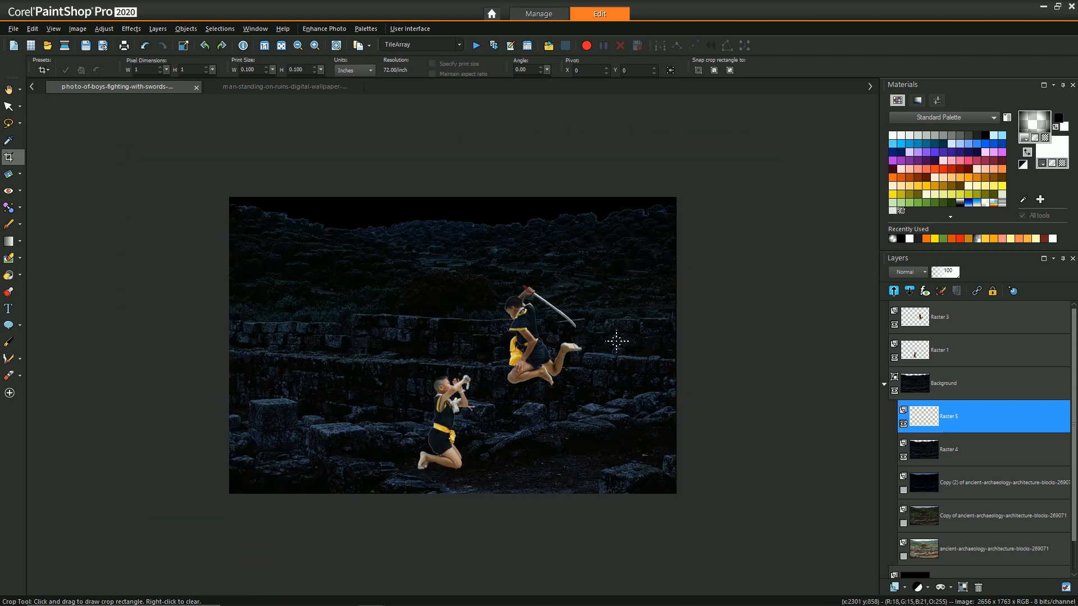
key(f)
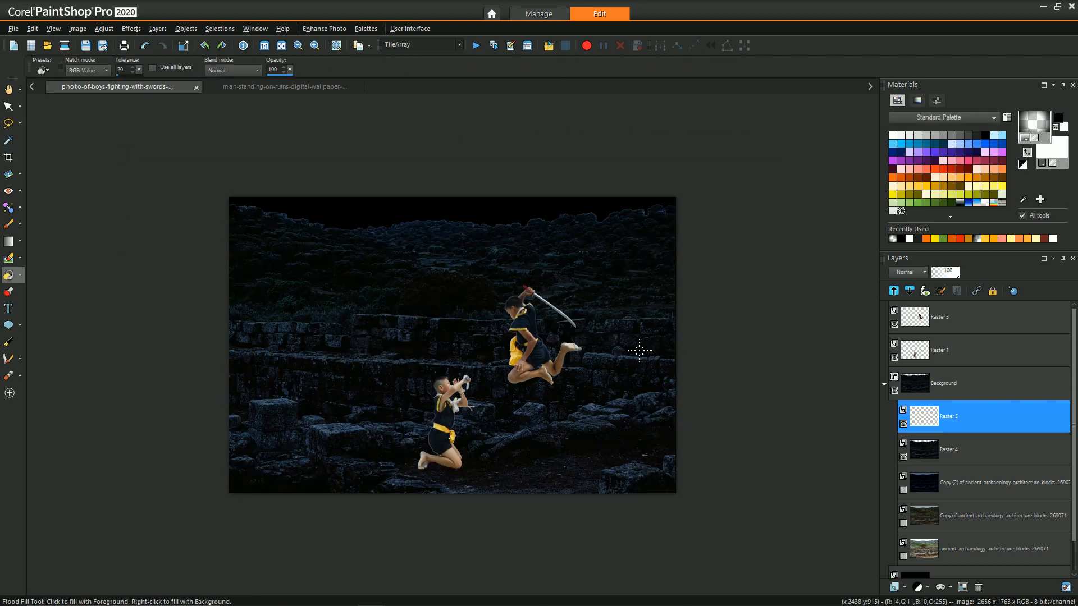
click(591, 354)
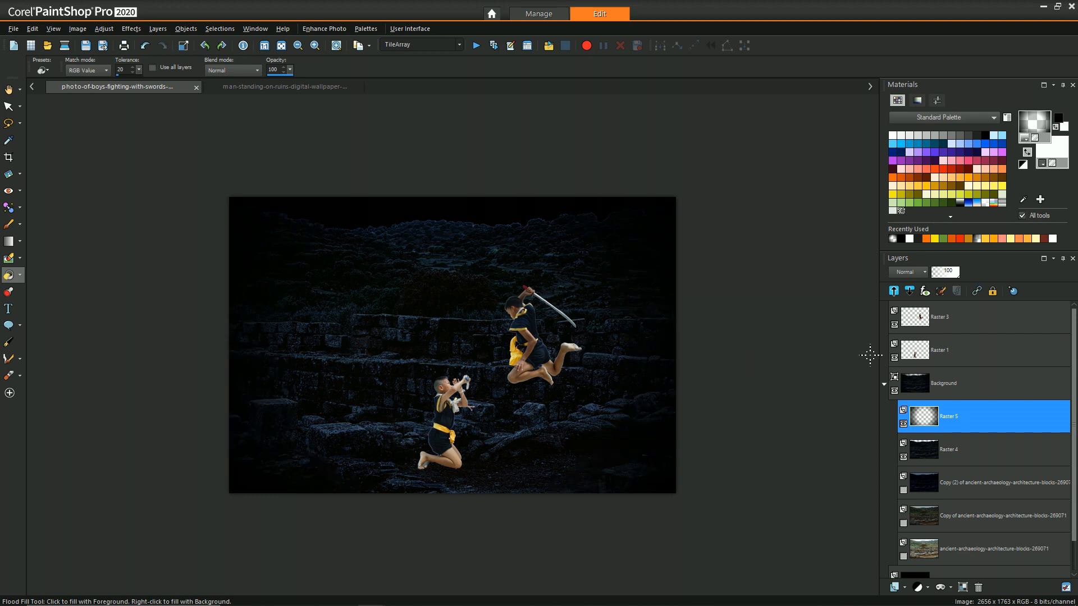
scroll(689, 377, up, 2)
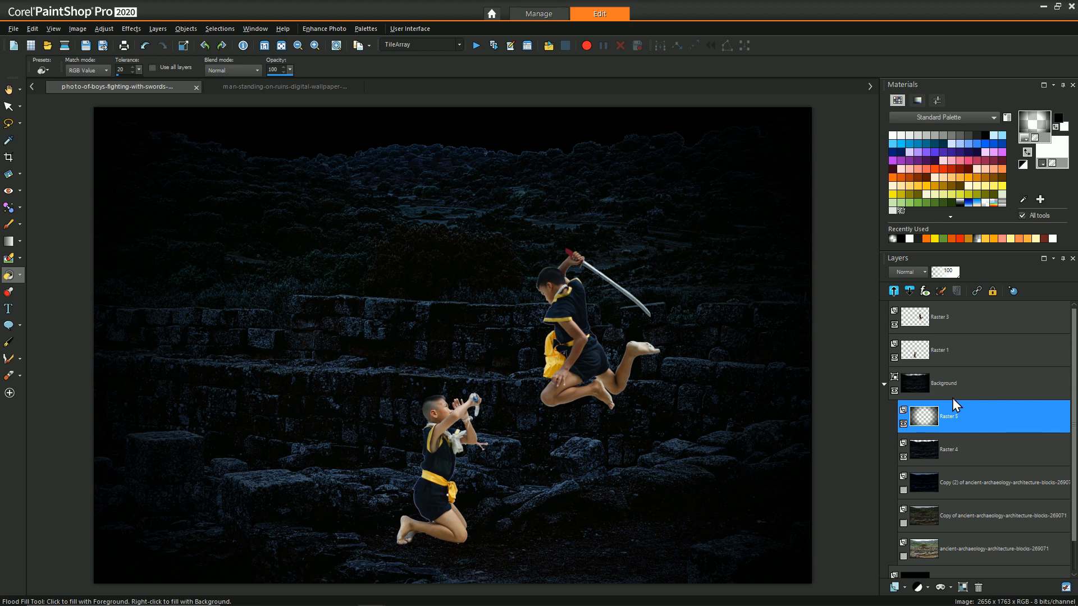
mouse_move(949, 390)
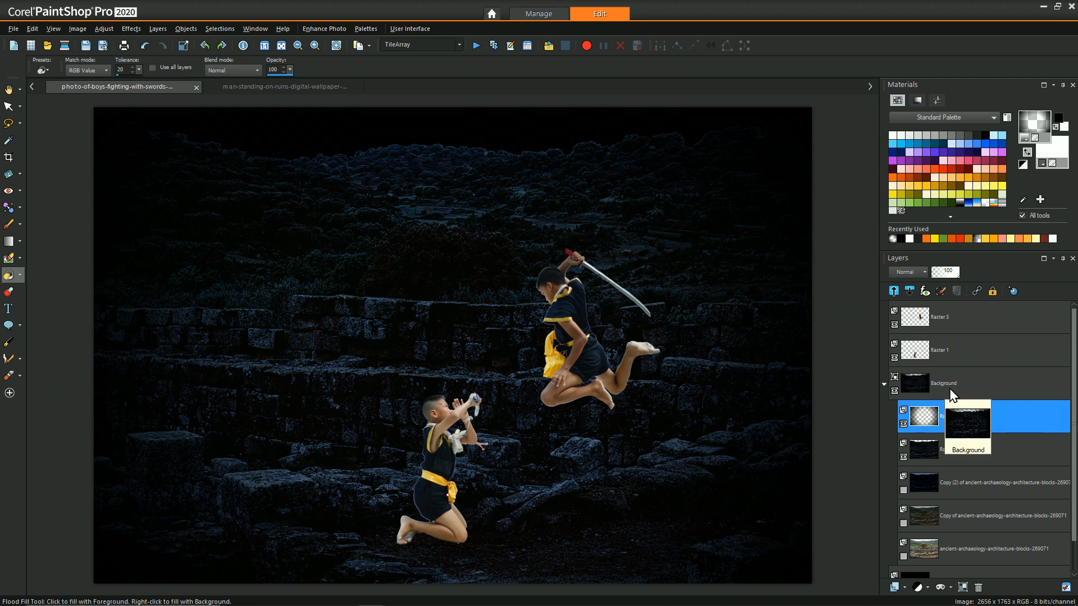
click(885, 384)
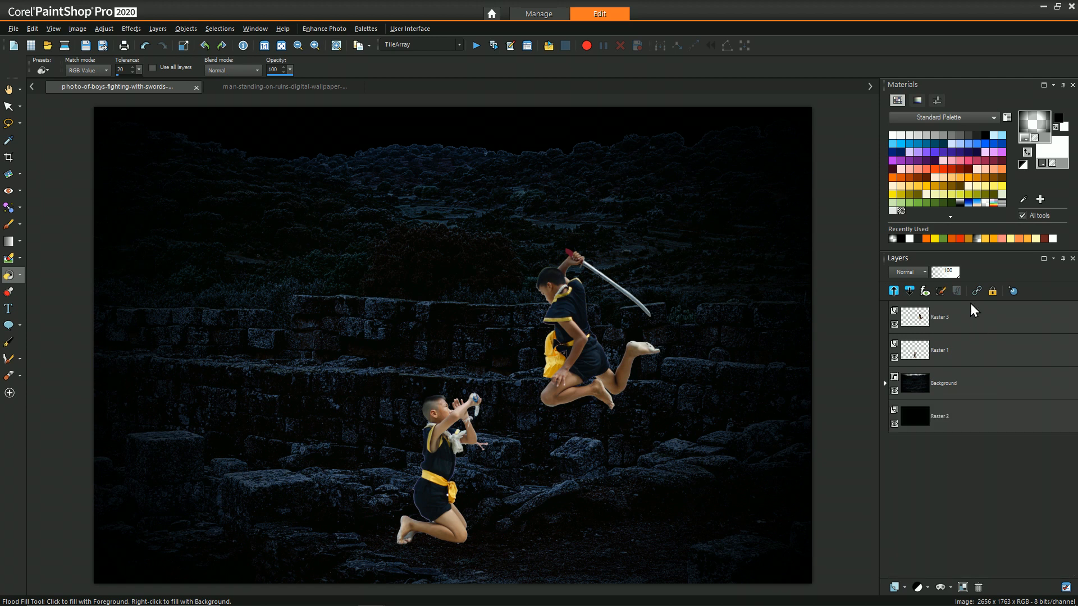
- Duplicate the Raster 1 layer and put the original and its copy into a new layer group named Defender
mouse_move(952, 351)
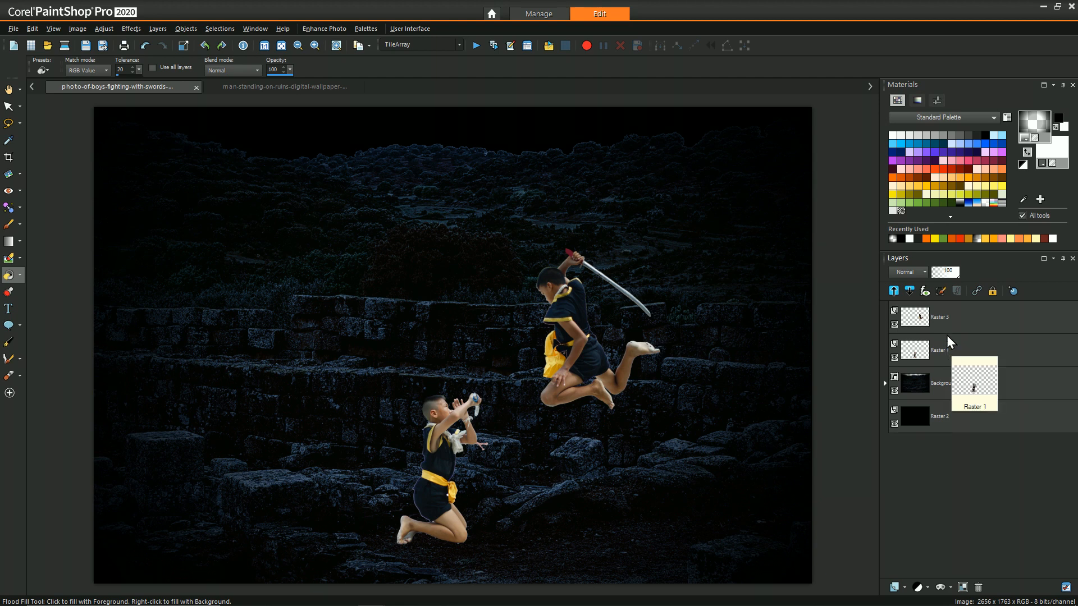
click(945, 346)
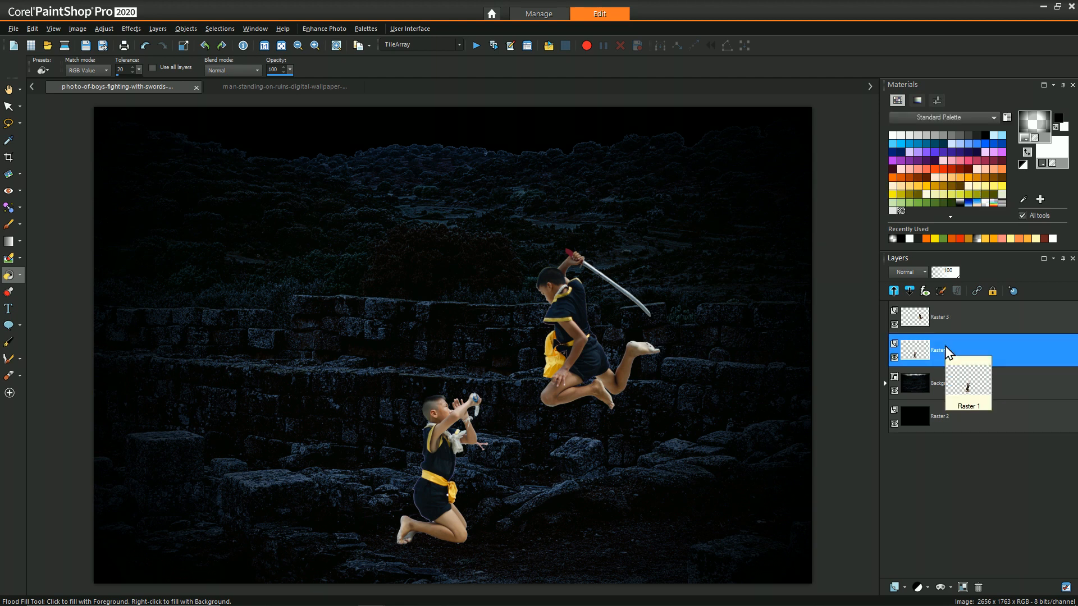
right_click(946, 352)
click(948, 369)
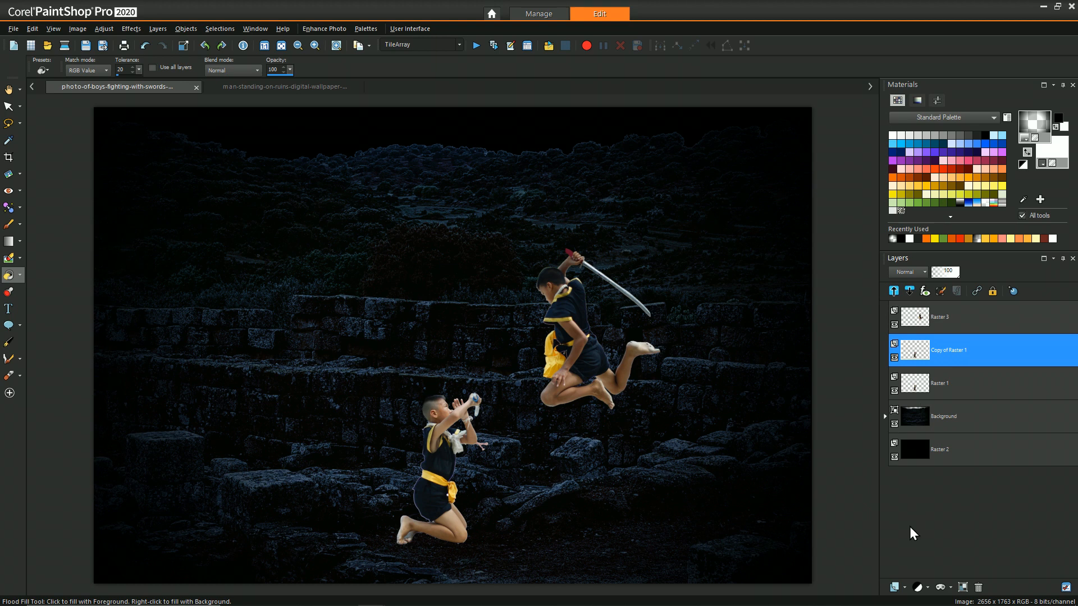
click(900, 587)
click(916, 539)
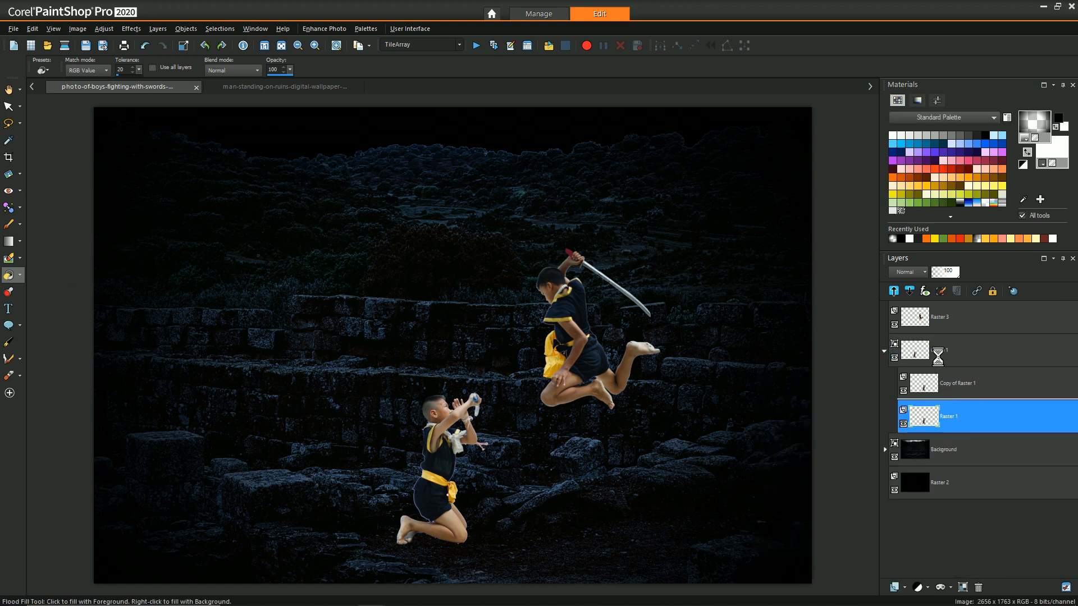
text(Defender)
key(Return)
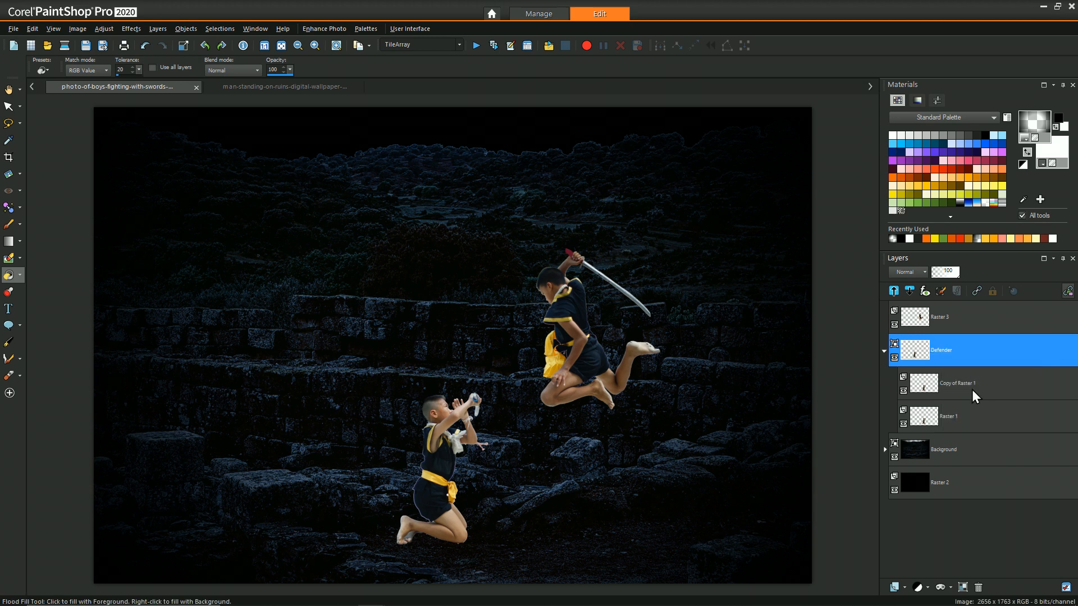
- Darken the Copy of Raster 1 layer with Brightness/Contrast at brightness -255 and contrast -62, and collapse the Defender group
click(972, 389)
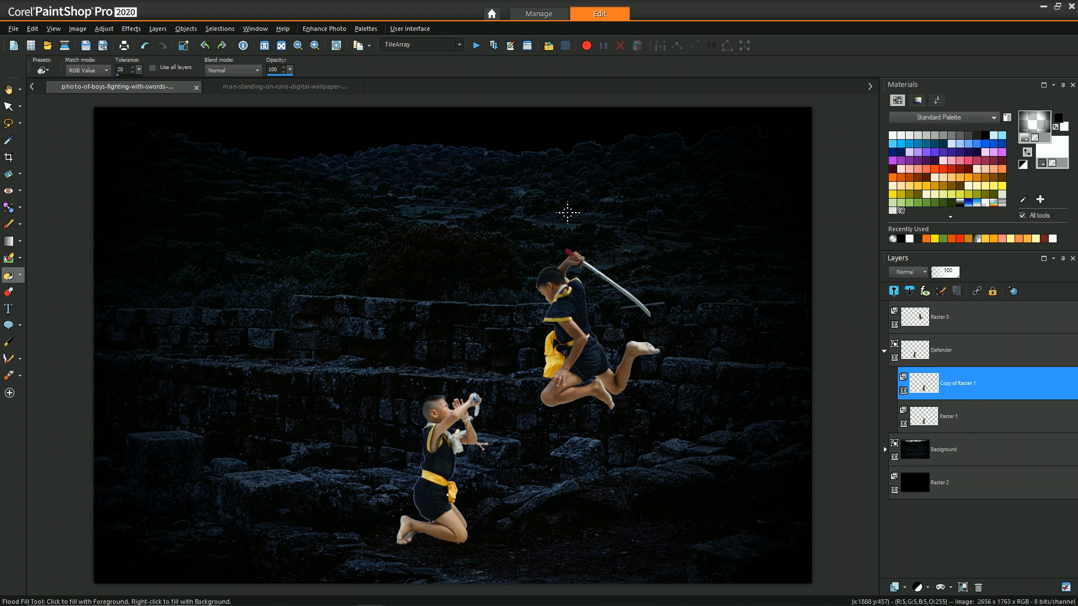
click(97, 27)
mouse_move(143, 146)
click(268, 149)
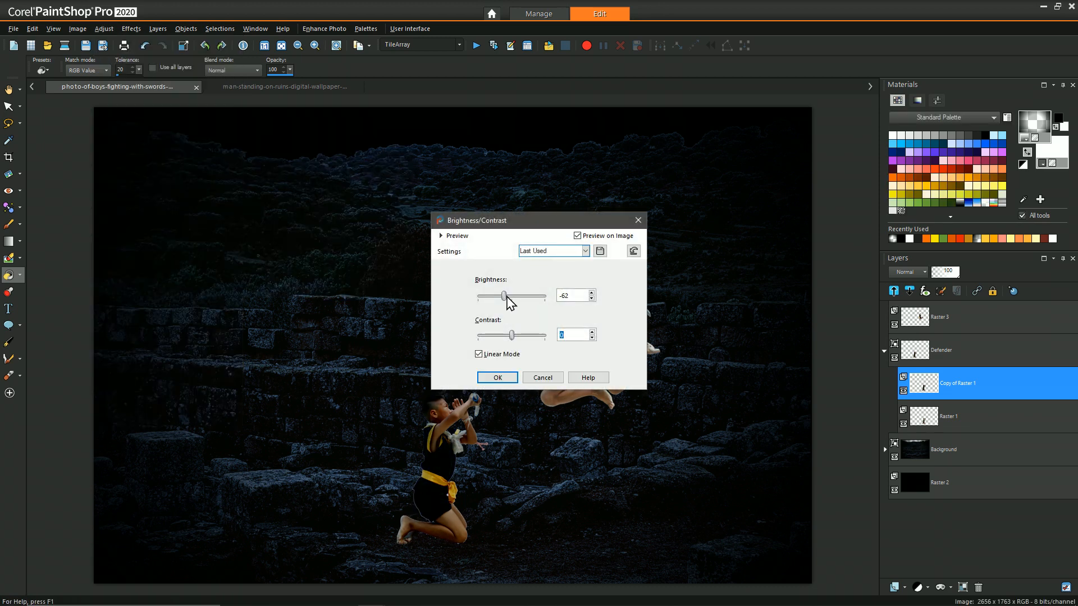
drag(504, 297, 500, 296)
drag(508, 337, 489, 339)
drag(503, 298, 495, 303)
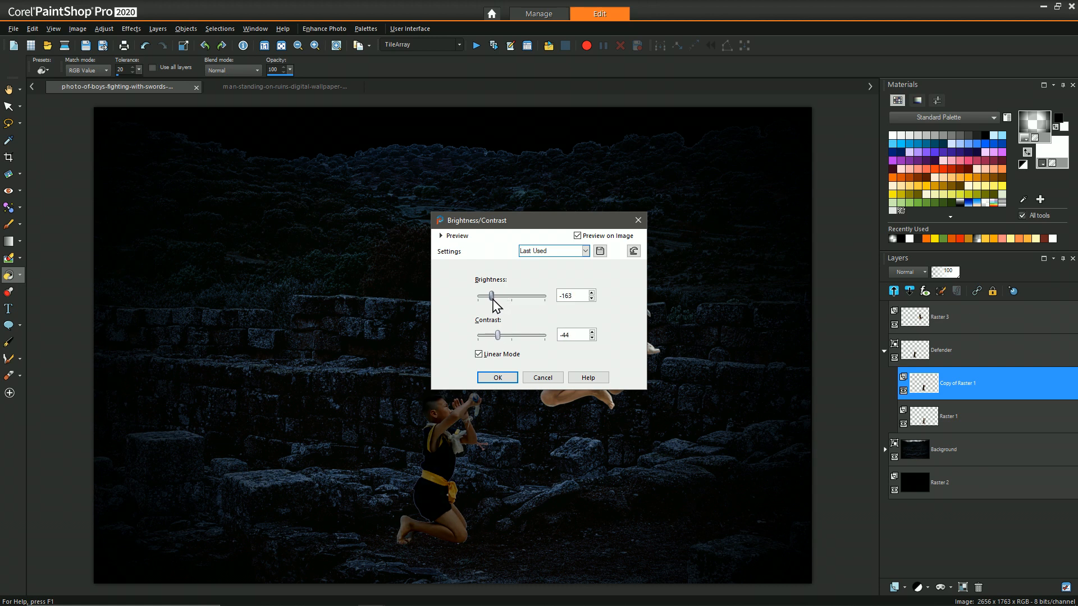
drag(498, 341, 497, 340)
drag(525, 225, 696, 176)
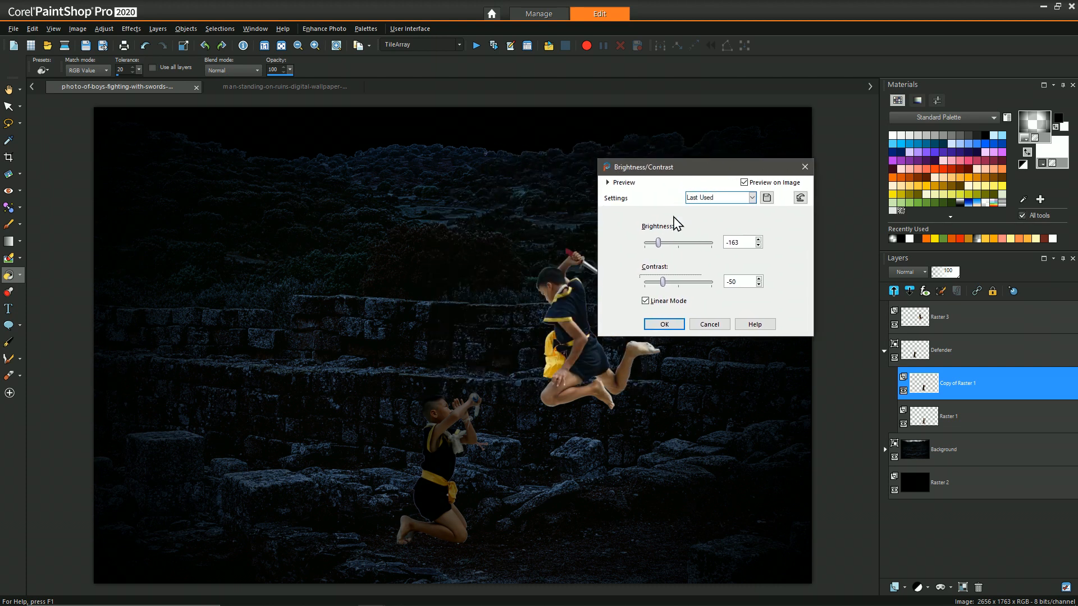
drag(658, 244, 657, 248)
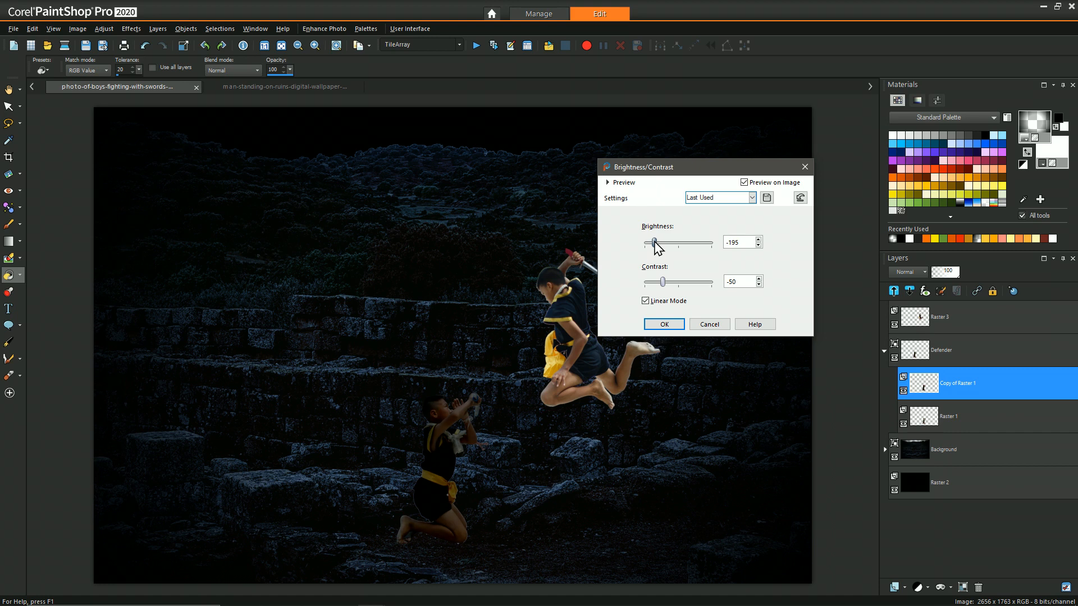
drag(663, 281, 665, 286)
drag(653, 242, 652, 242)
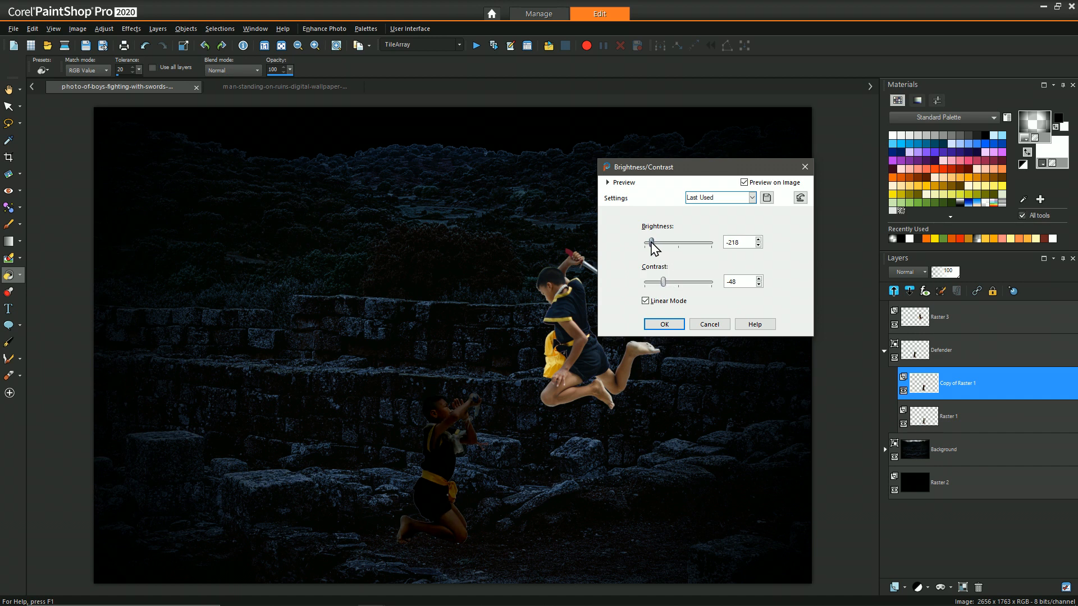
drag(665, 283, 659, 287)
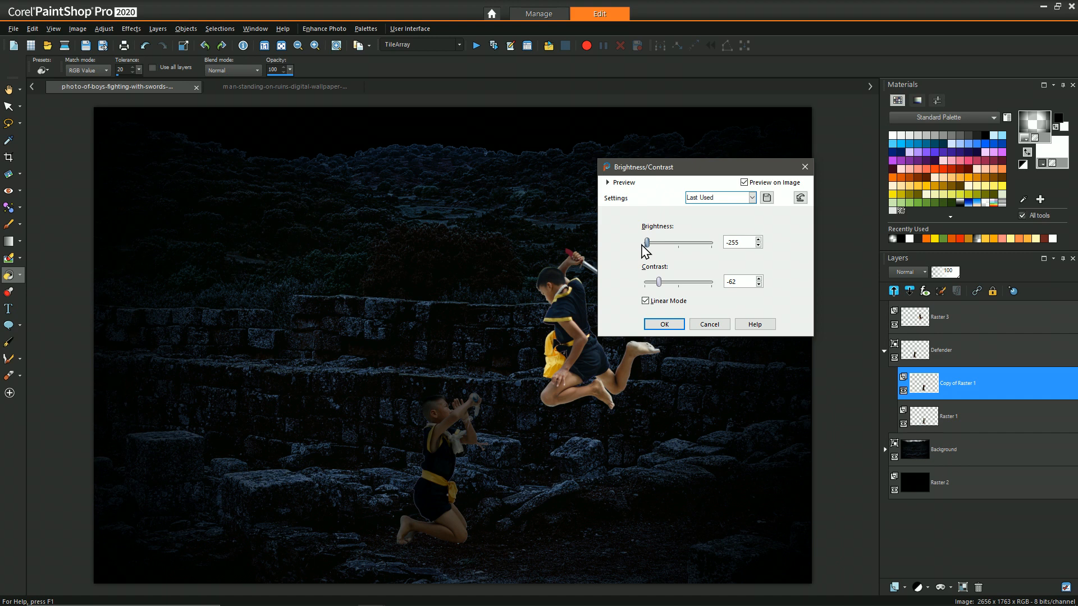
click(662, 325)
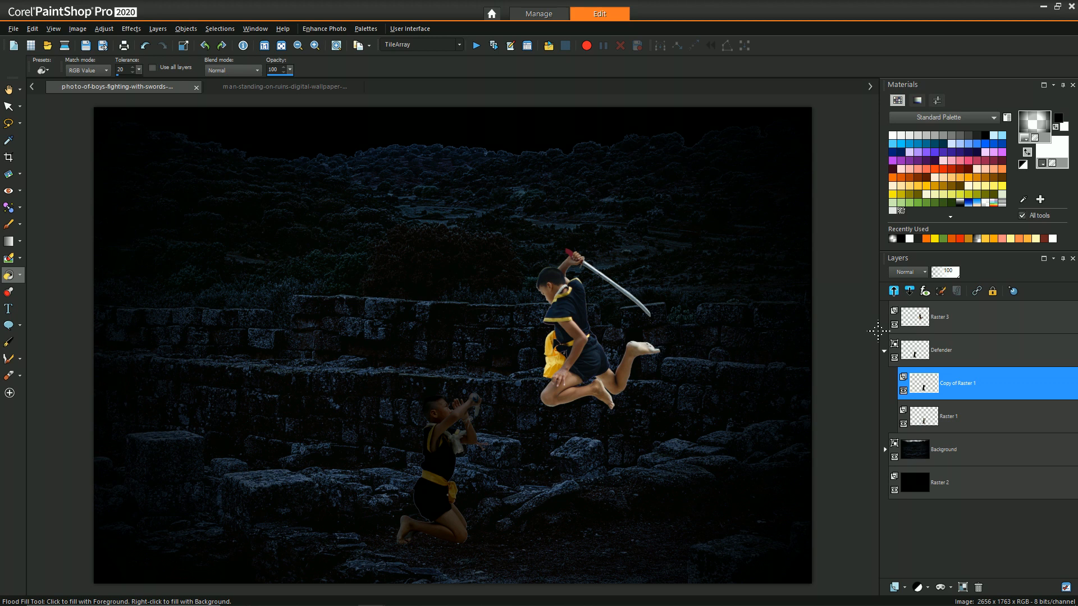
click(885, 350)
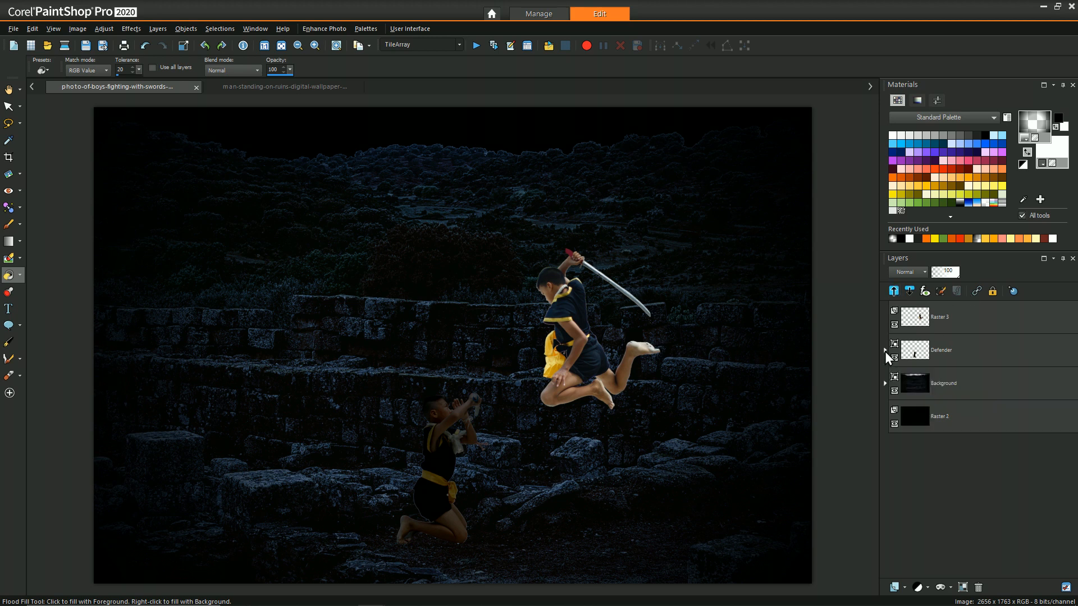
- Duplicate the Raster 3 layer and put the original and its copy into a new layer group named Attacker
click(956, 323)
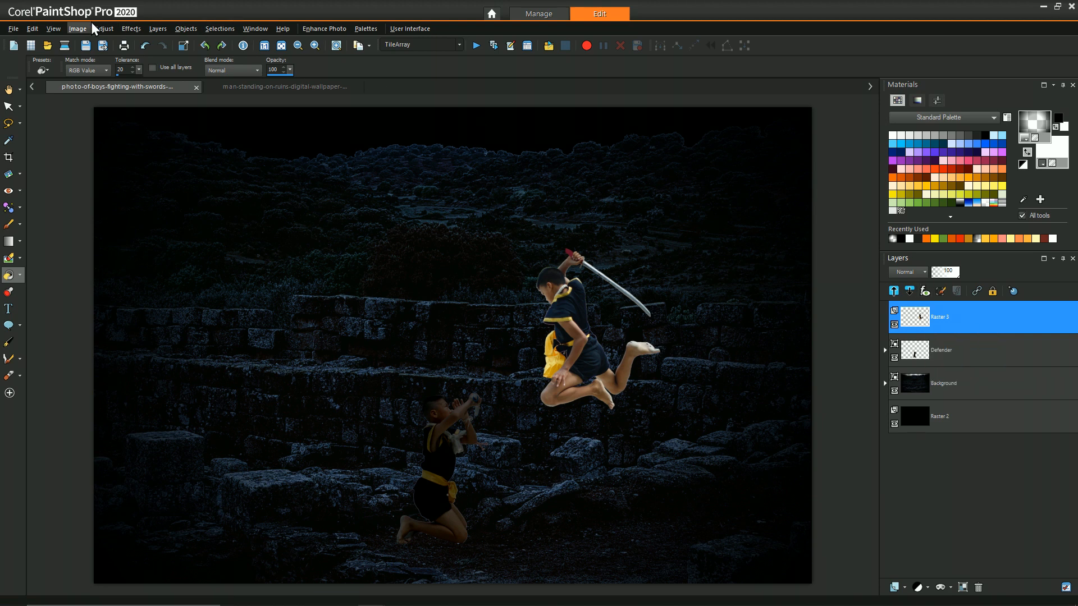
right_click(934, 322)
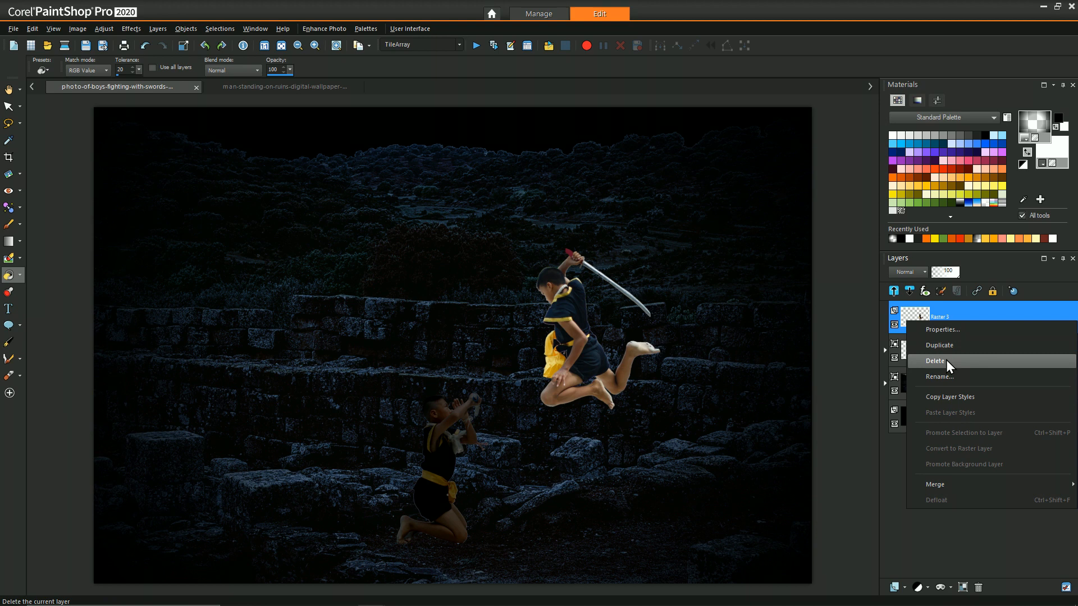
click(947, 345)
click(905, 587)
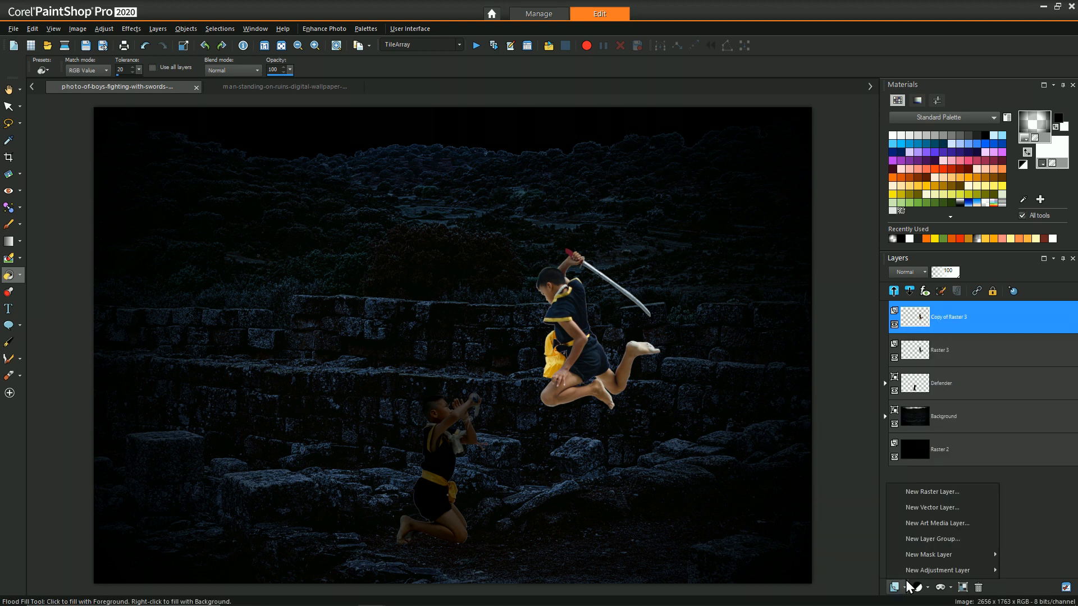
click(930, 538)
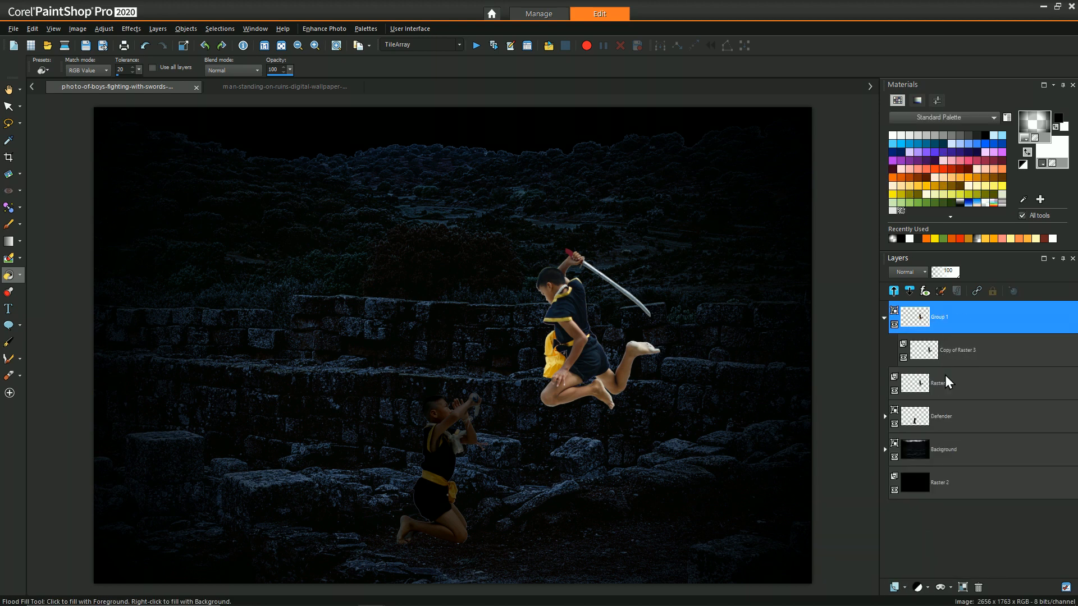
click(944, 377)
click(947, 318)
right_click(947, 318)
click(976, 357)
text(Attacker)
key(Return)
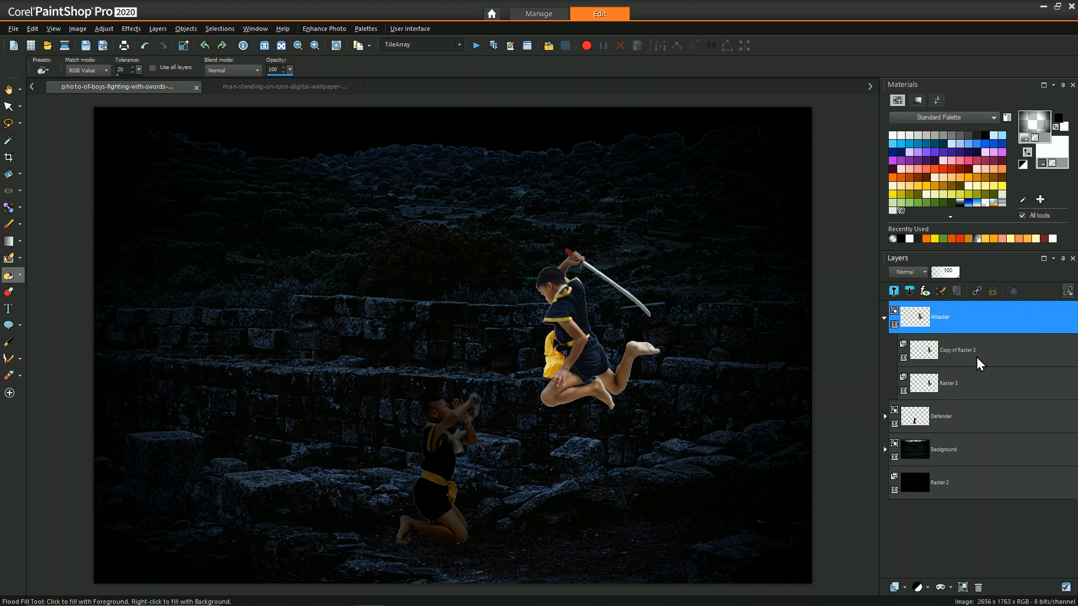
- Darken the Copy of Raster 3 layer with Brightness/Contrast at brightness -255 and contrast -62
click(976, 357)
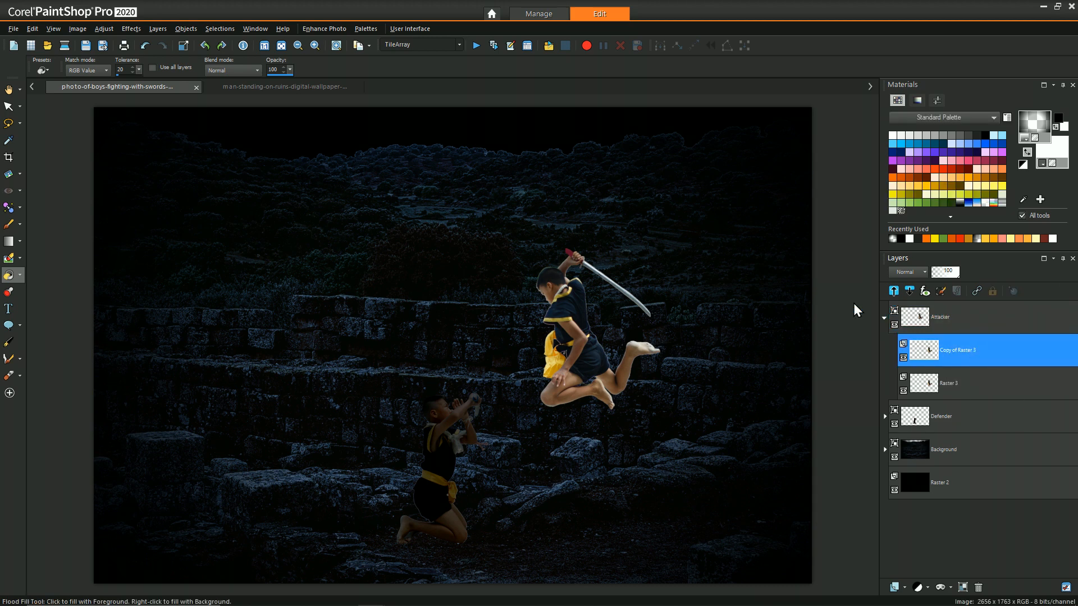
click(104, 29)
mouse_move(194, 147)
click(265, 148)
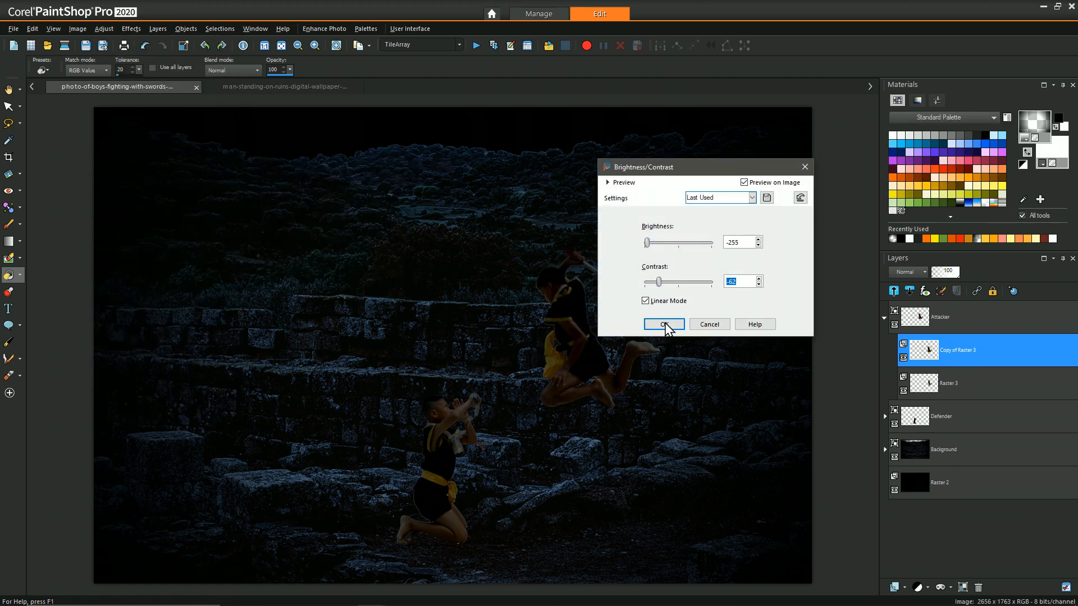
click(664, 324)
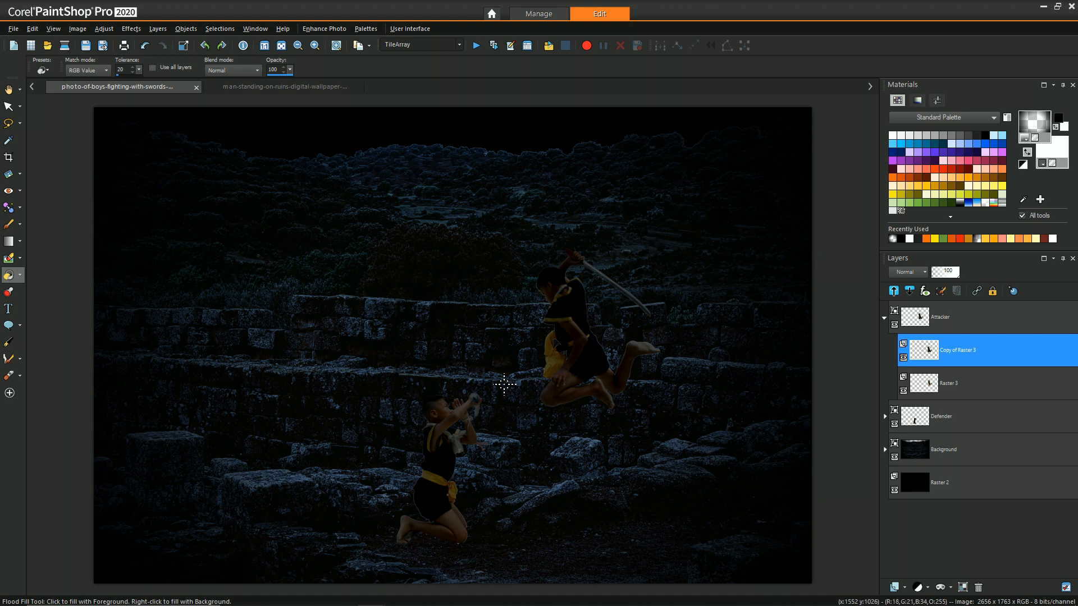
- Duplicate the darkened Copy of Raster 3 layer inside the Attacker group
scroll(518, 385, down, 1)
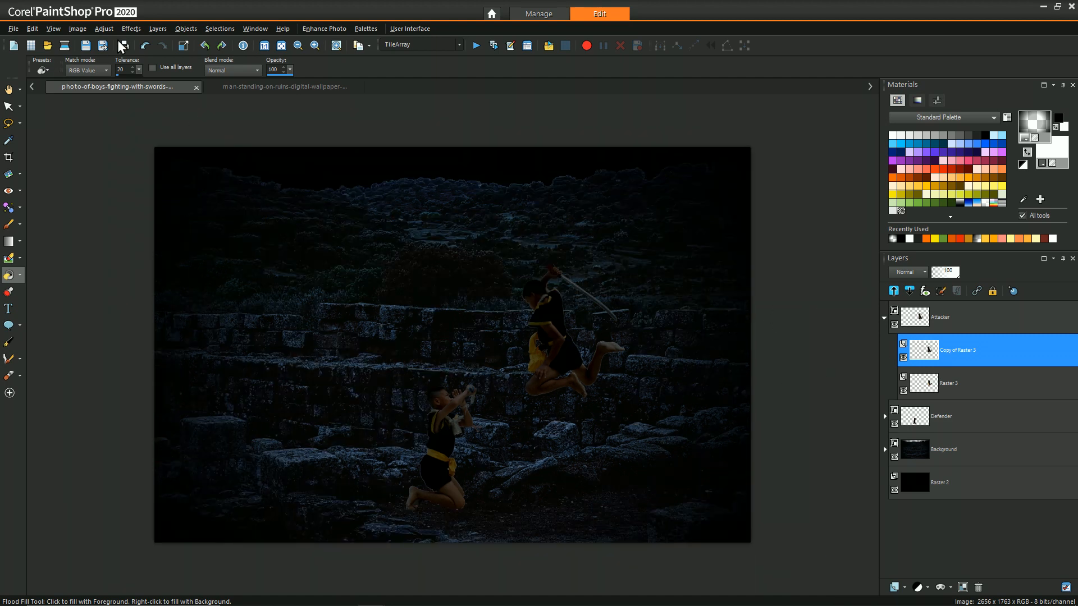
click(103, 29)
mouse_move(159, 171)
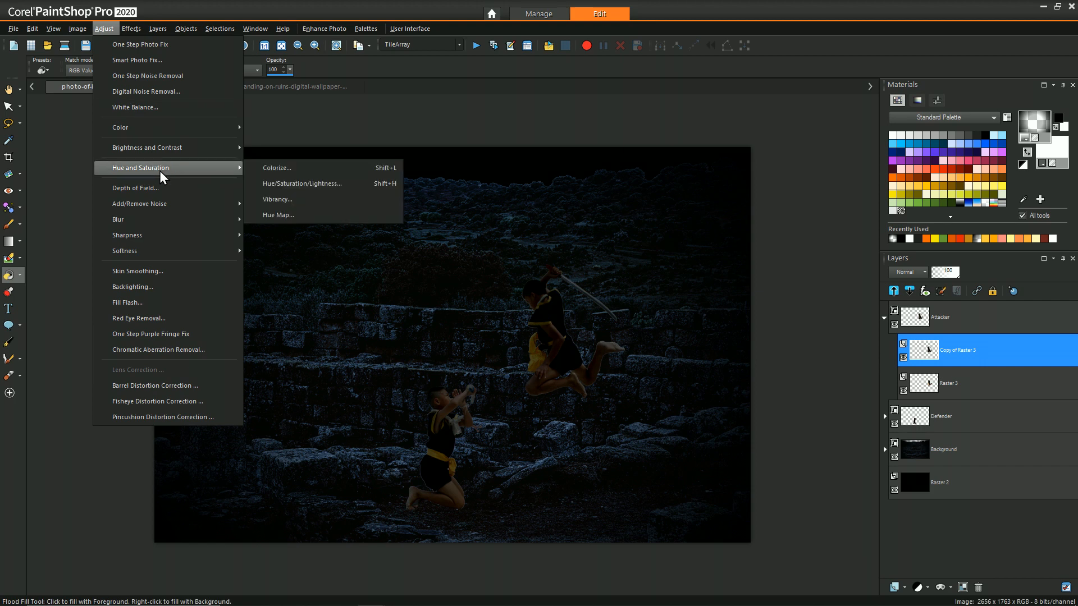
click(962, 357)
right_click(961, 357)
click(956, 379)
- Colorize the Copy (2) of Raster 3 layer with the last used hue and a saturation of 73
click(103, 29)
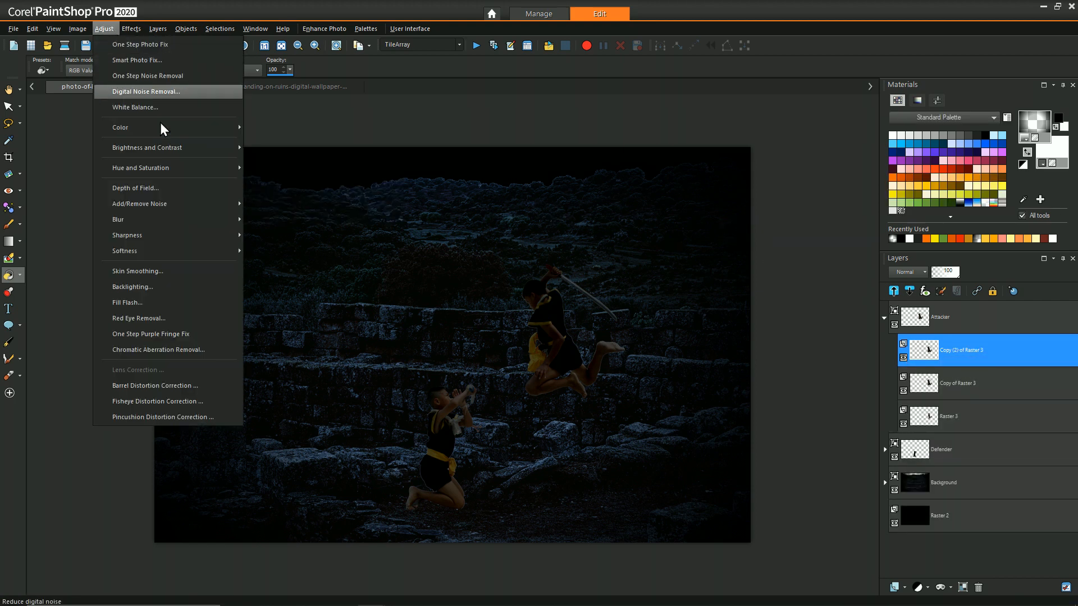
mouse_move(160, 171)
click(268, 171)
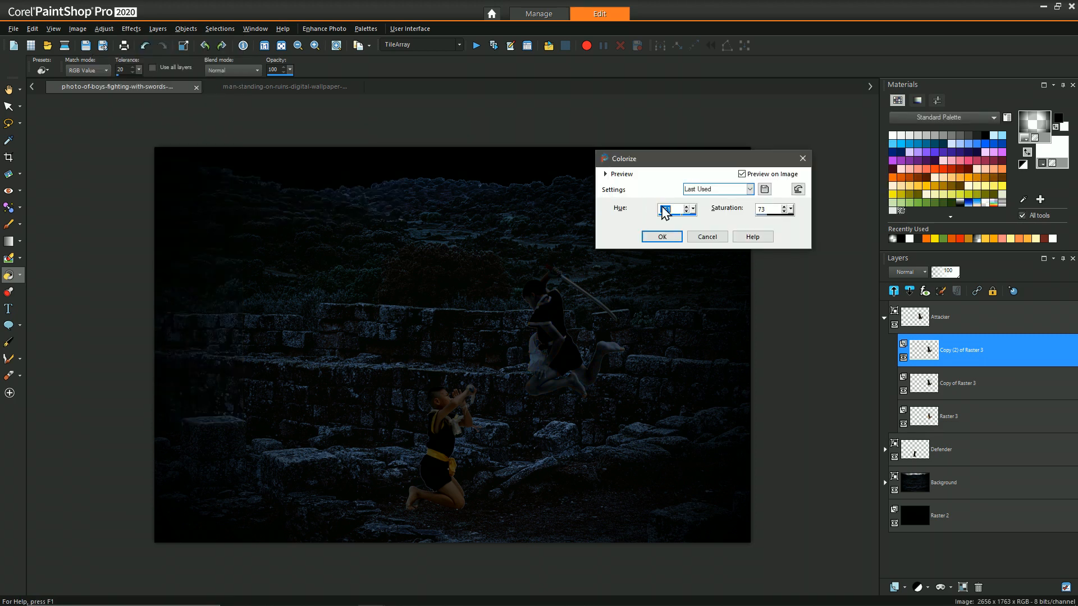
click(662, 237)
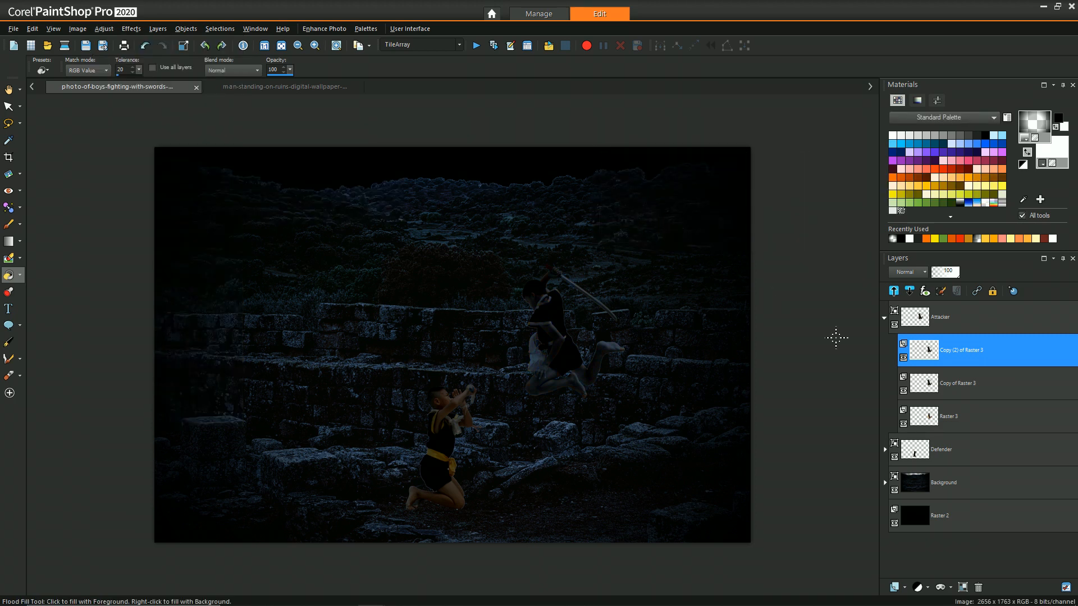
- Duplicate the darkened Copy of Raster 1 layer in the Defender group and colorize the duplicate with hue 151 and saturation 73
click(884, 450)
right_click(959, 491)
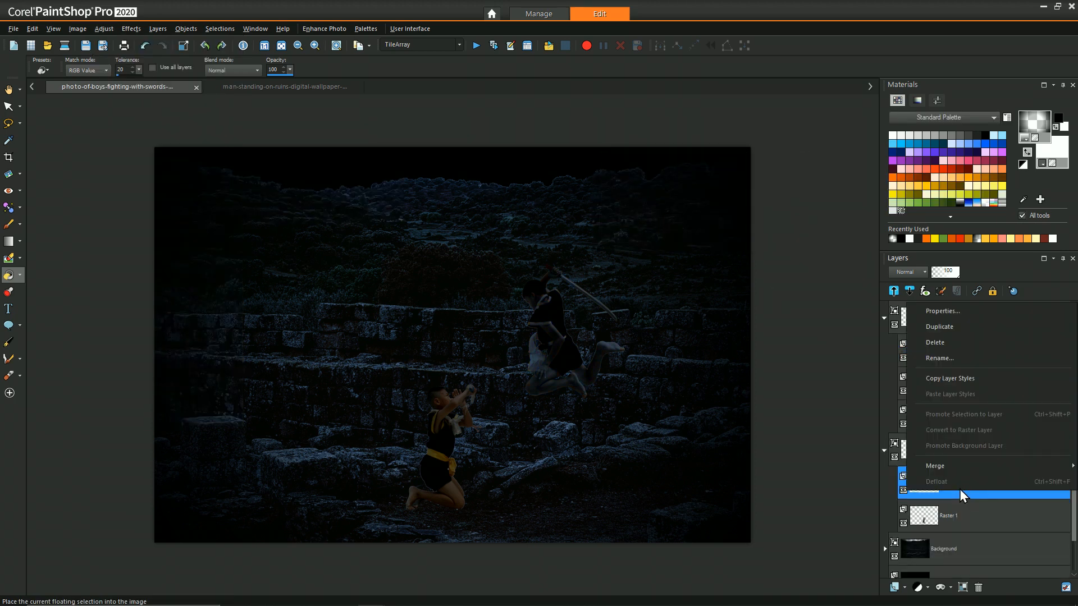
click(970, 331)
click(103, 29)
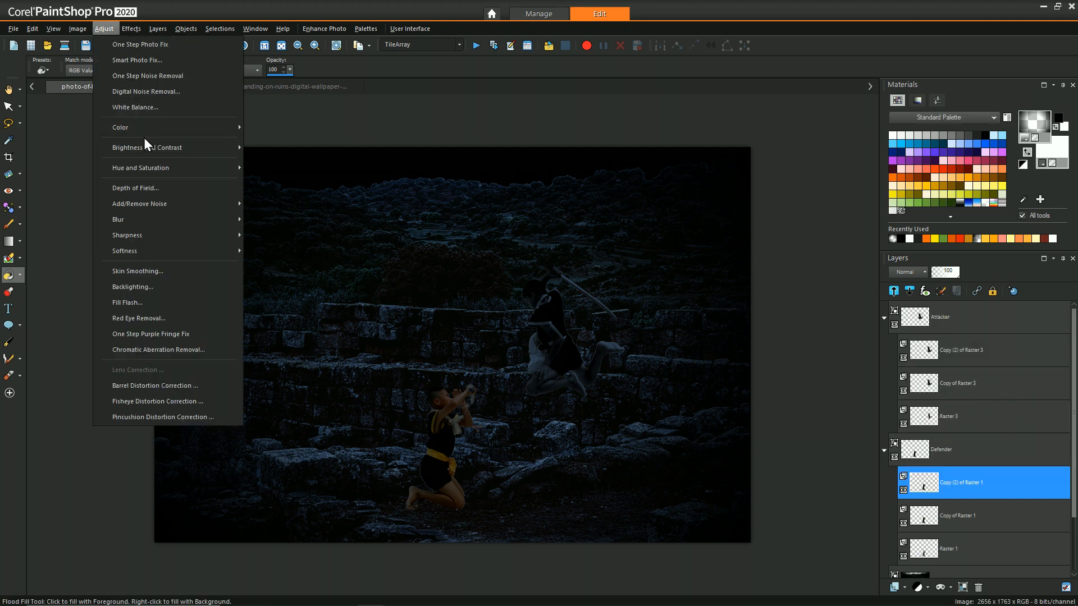
mouse_move(163, 168)
click(273, 168)
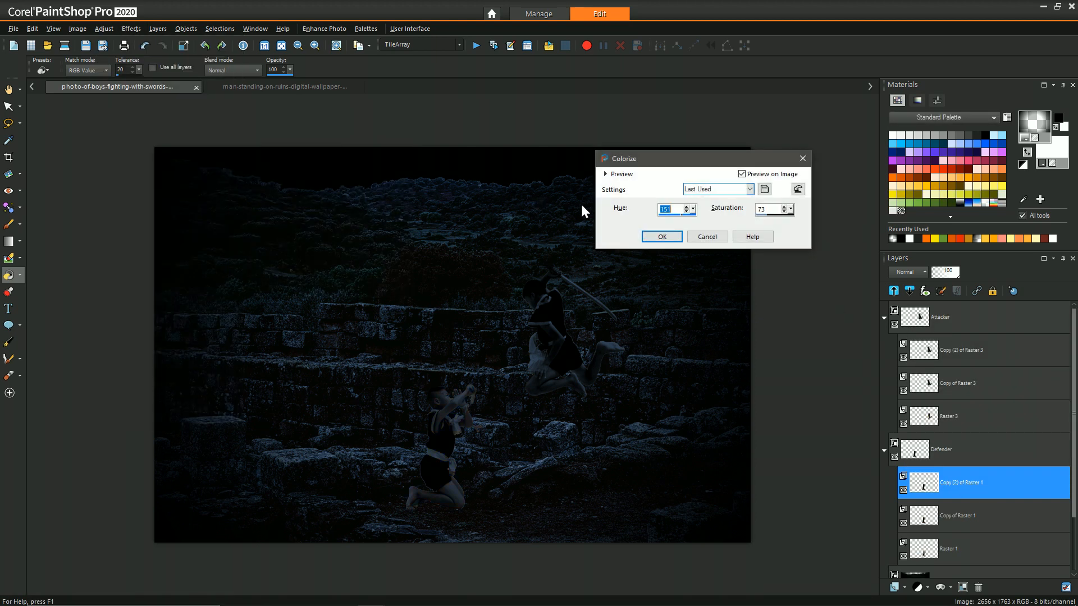
click(663, 237)
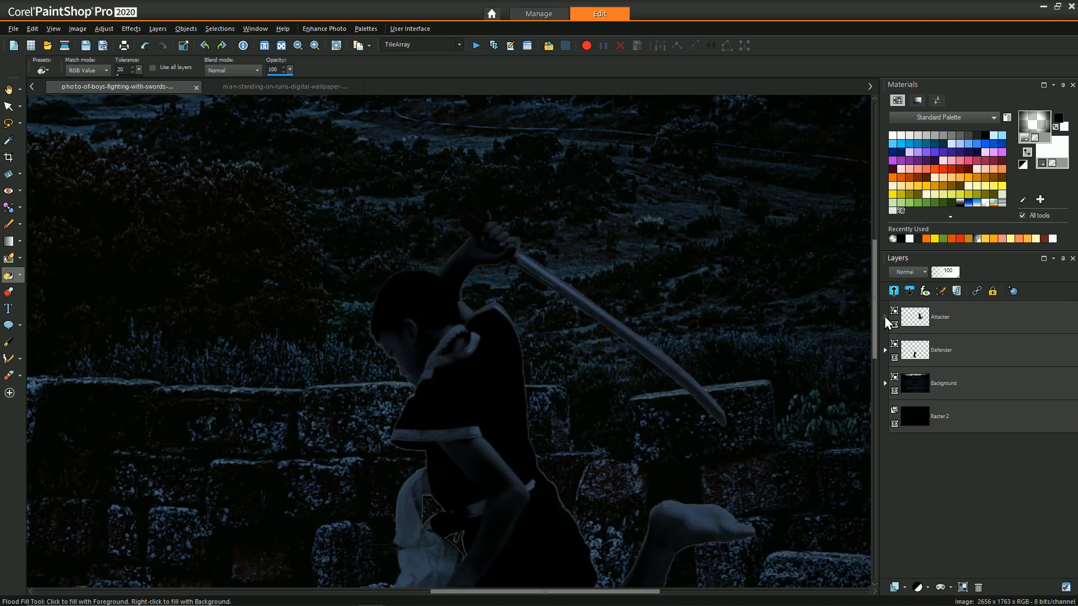
- Set the opacity of the Copy (2) of Raster 3 layer in the Attacker group to 87
click(884, 316)
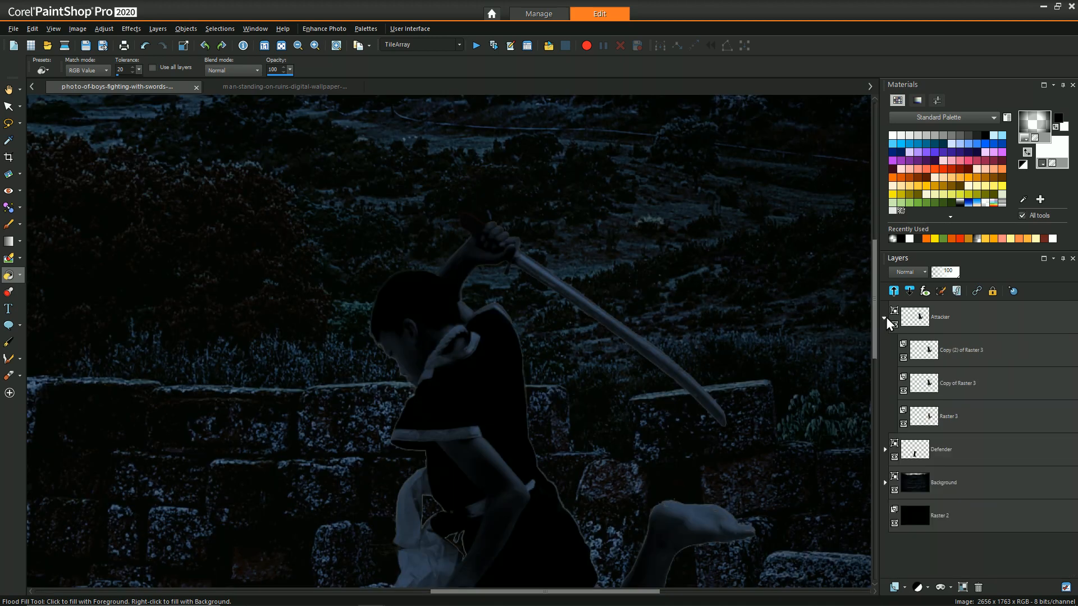
click(951, 355)
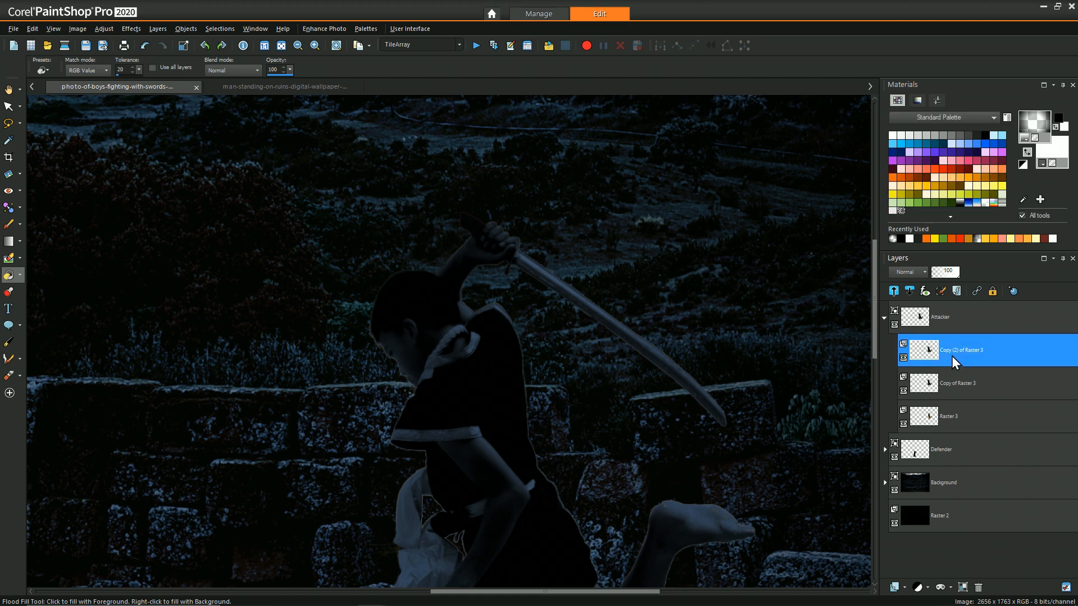
click(955, 276)
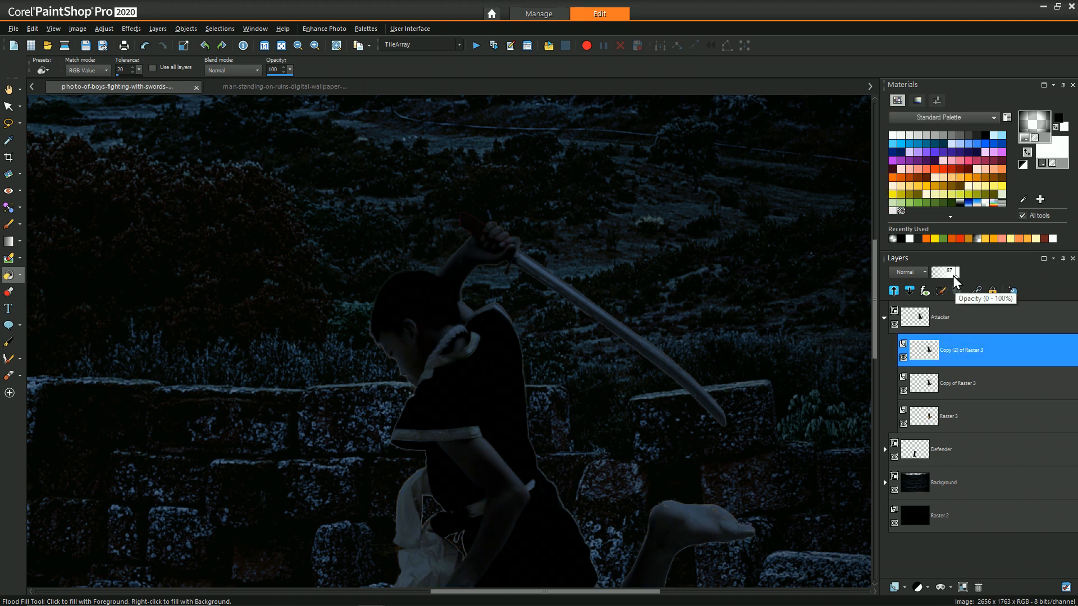
mouse_move(936, 376)
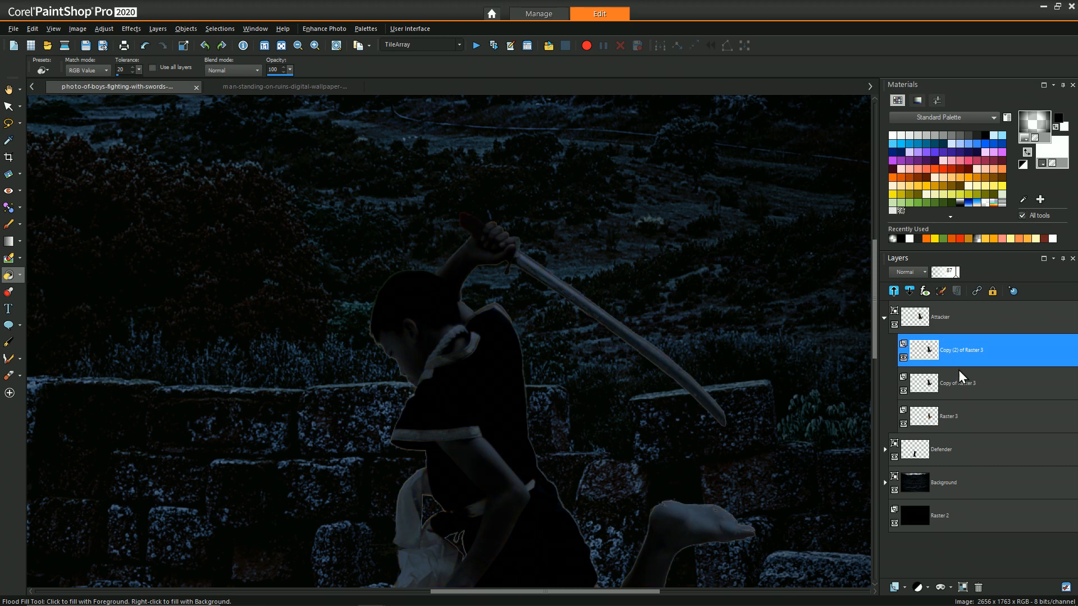
mouse_move(958, 346)
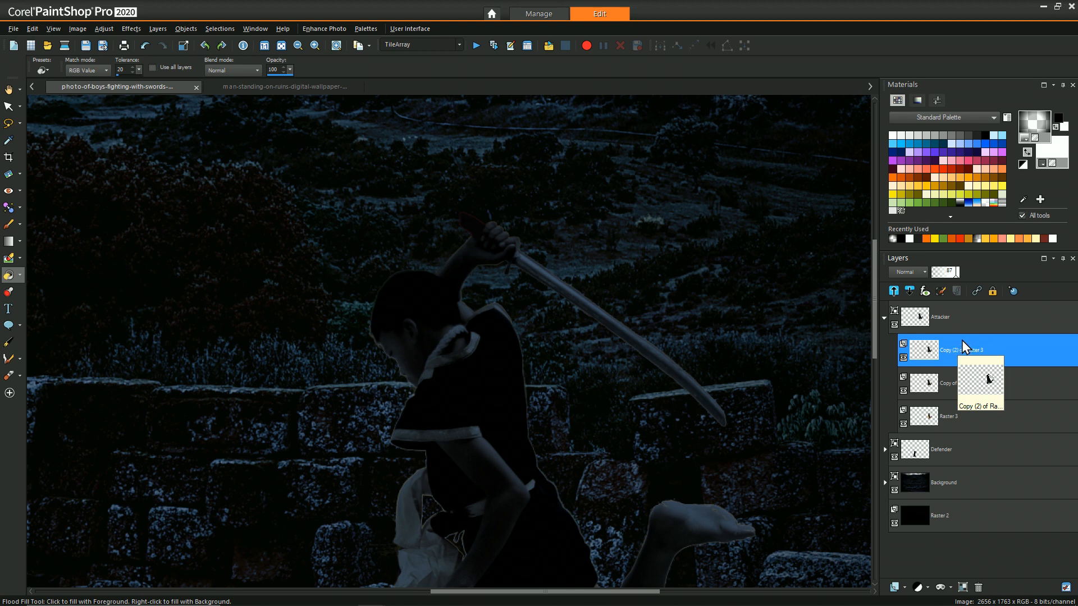
- Merge the Copy (2) of Raster 3 layer down into the Copy of Raster 3 layer
click(950, 385)
click(955, 345)
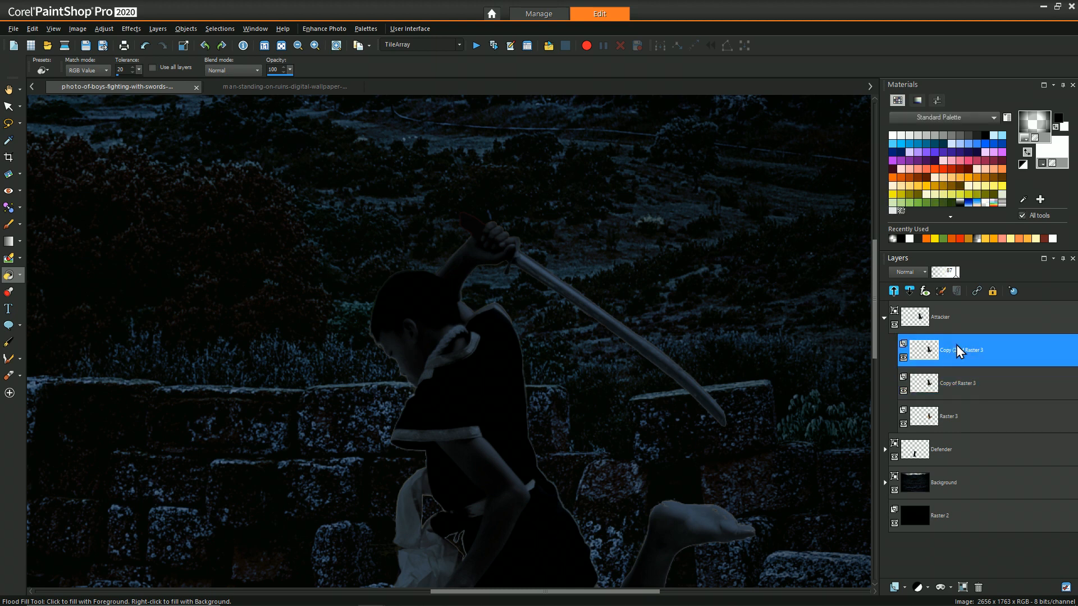
right_click(952, 353)
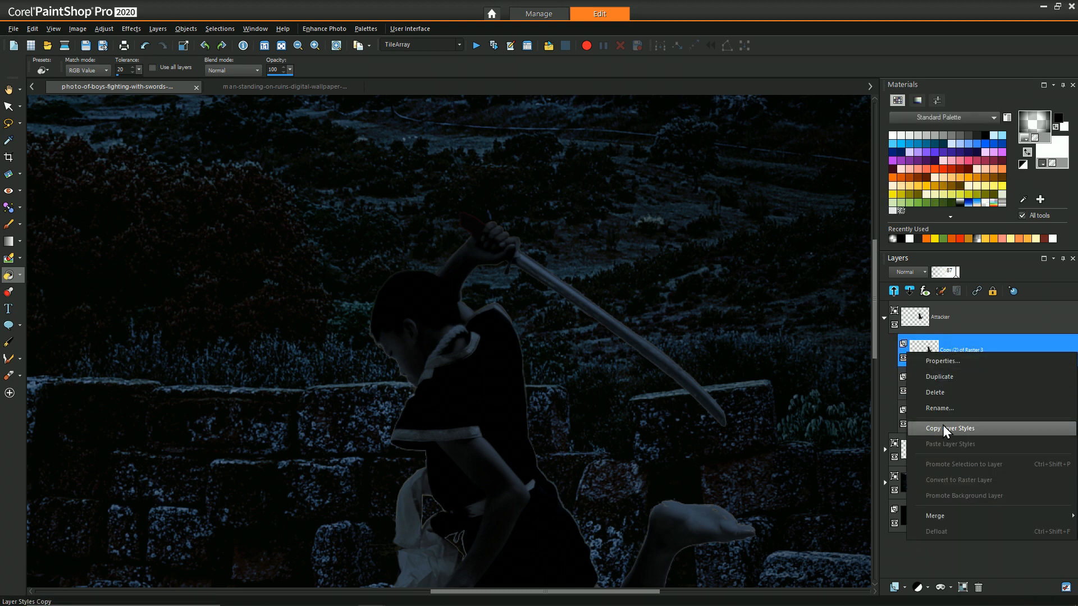
click(960, 345)
click(903, 357)
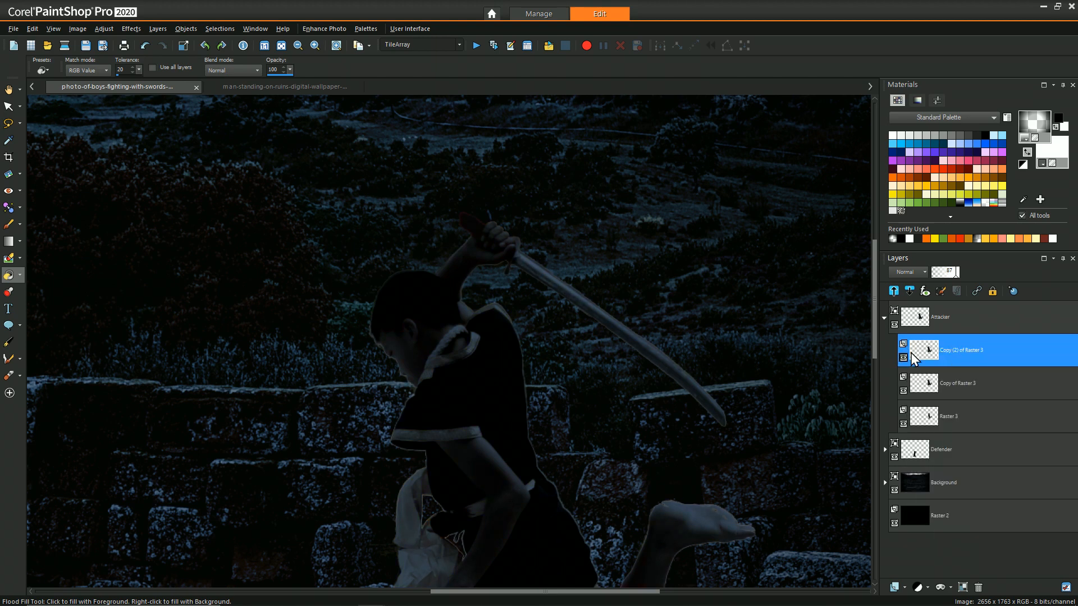
right_click(958, 352)
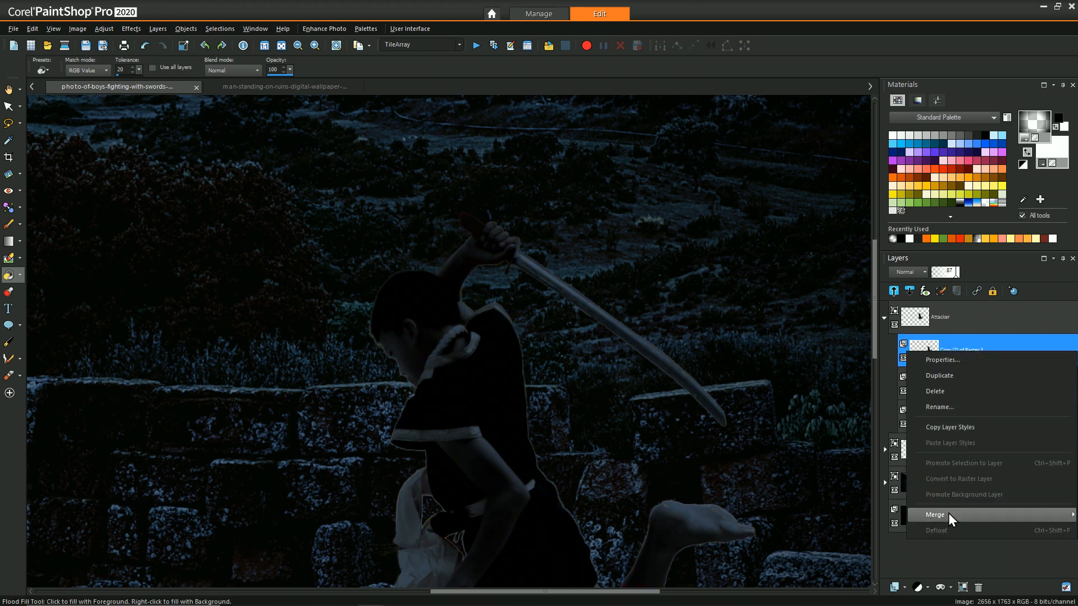
mouse_move(948, 514)
click(814, 420)
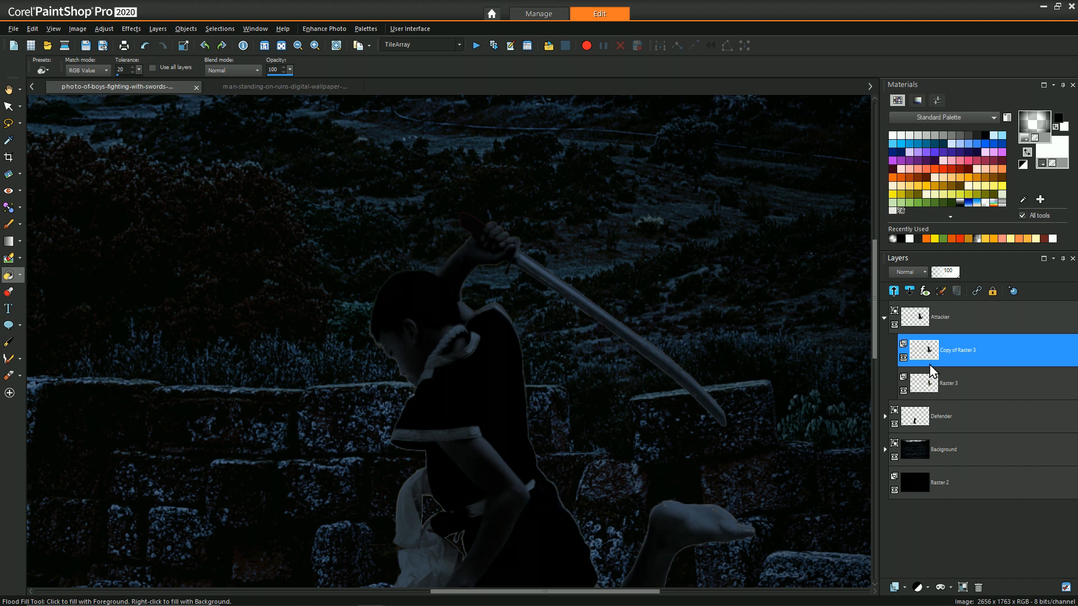
- Add a white mask to the merged Copy of Raster 3 layer and set the Paint Brush foreground colour to black
click(945, 587)
click(980, 513)
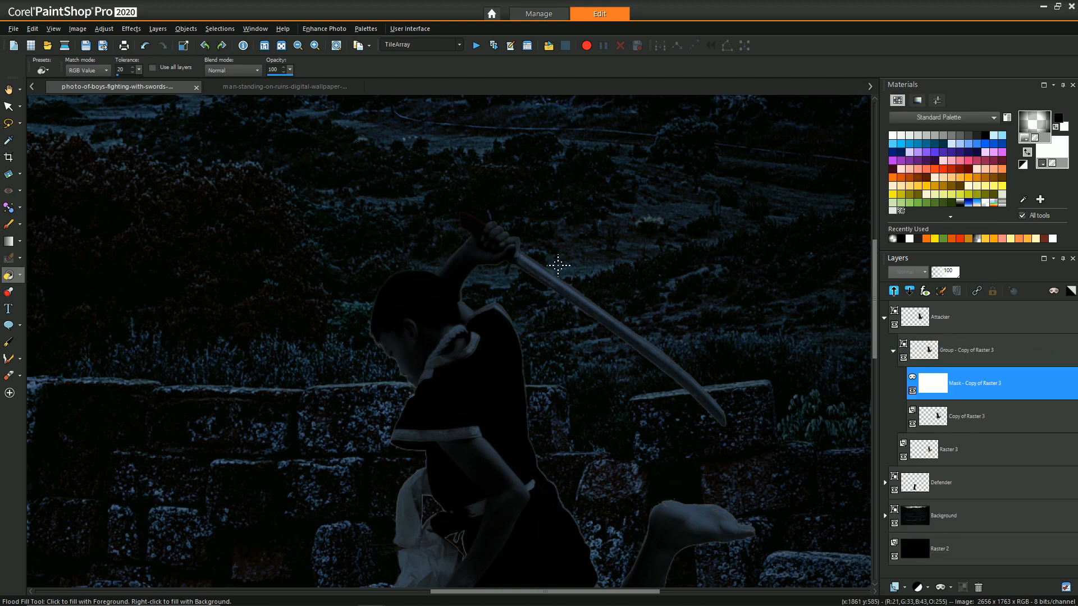
click(8, 224)
right_click(1035, 120)
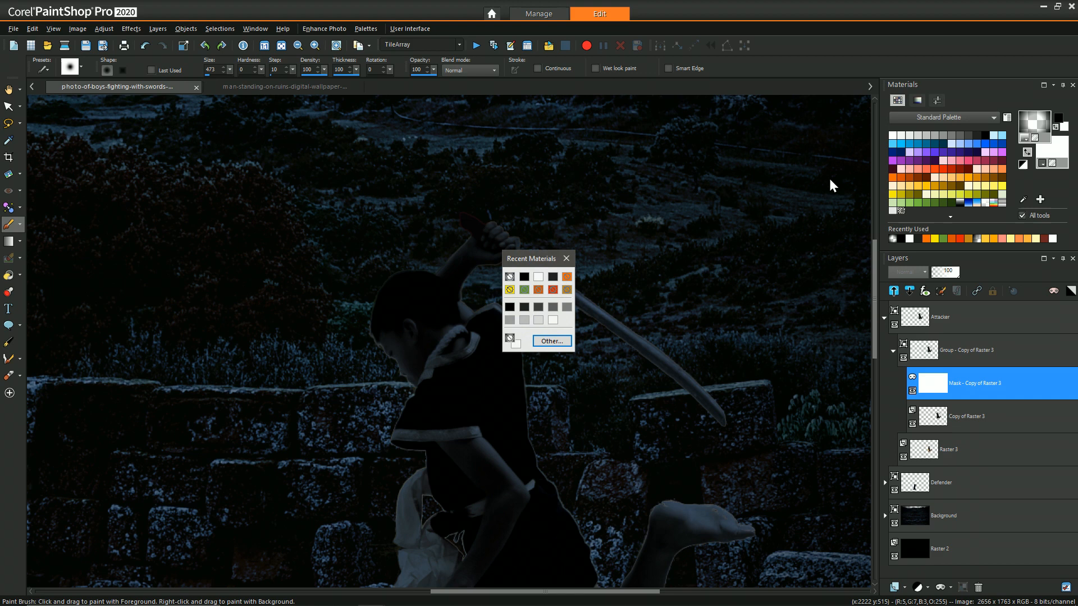
click(525, 276)
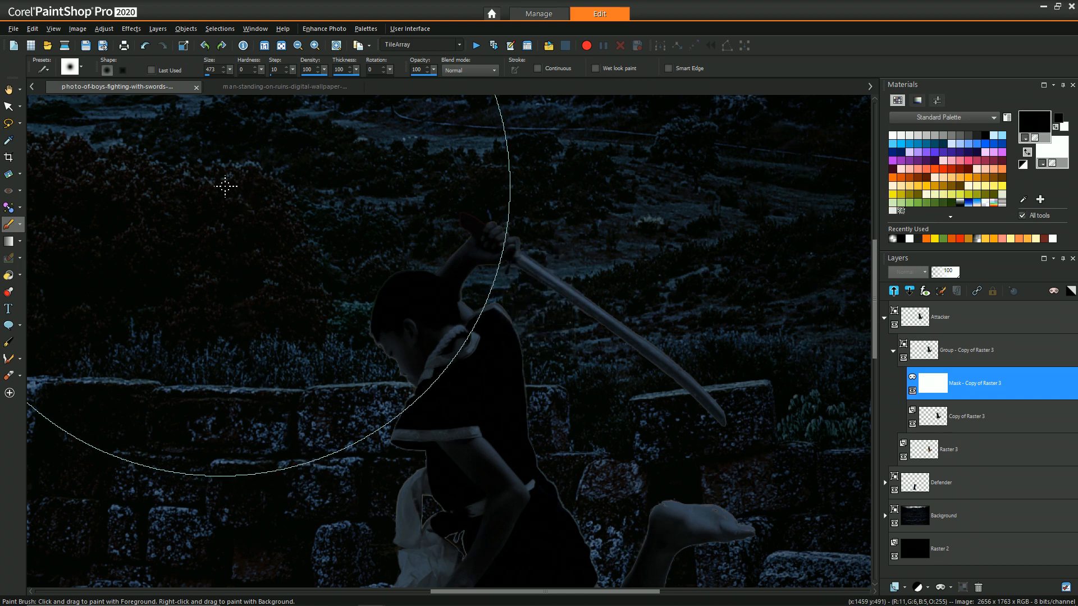
- Reveal the bright sword blade by painting black on the mask with a size 79 brush at hardness 100
drag(230, 70, 216, 76)
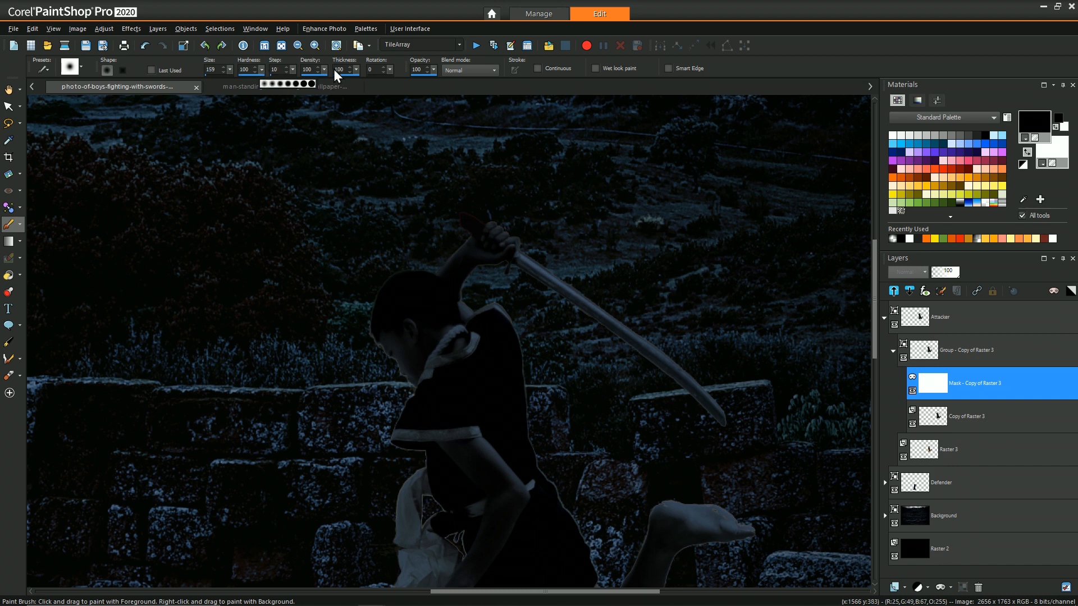
mouse_move(618, 330)
mouse_down()
mouse_move(568, 296)
mouse_move(709, 385)
mouse_move(698, 421)
mouse_move(614, 308)
mouse_up()
scroll(598, 242, up, 1)
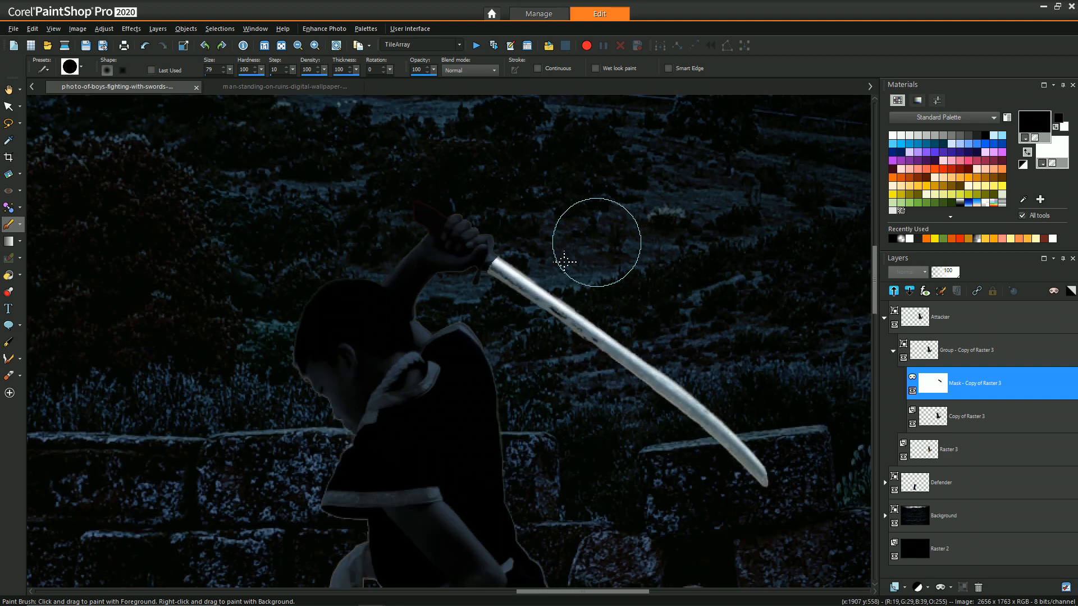
scroll(510, 320, up, 2)
mouse_move(473, 307)
mouse_down()
mouse_move(456, 330)
mouse_move(485, 326)
mouse_move(481, 310)
mouse_move(463, 308)
mouse_move(487, 323)
mouse_up()
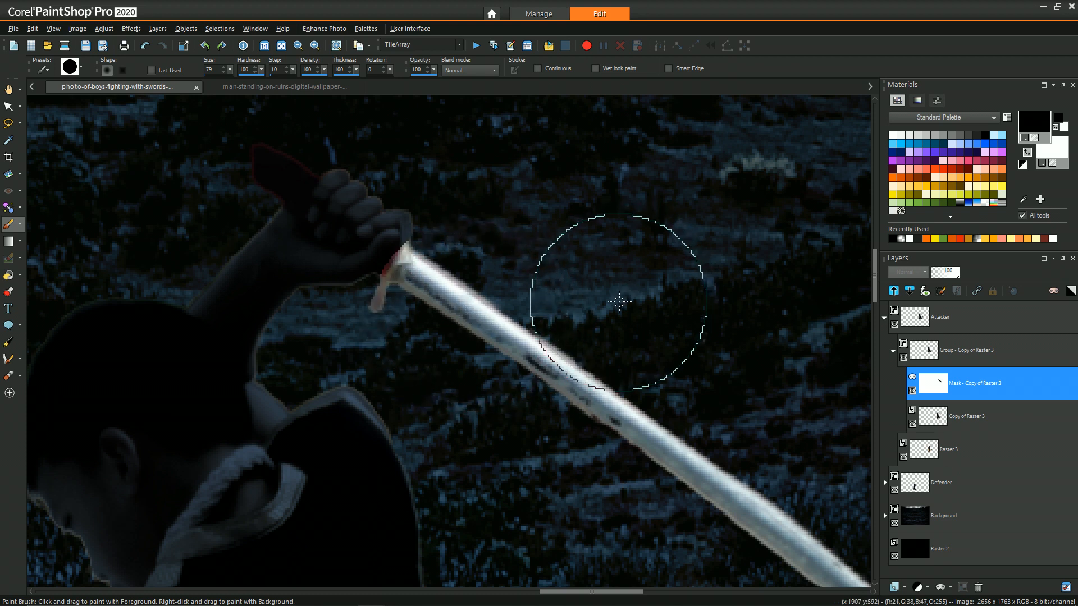
scroll(537, 369, down, 3)
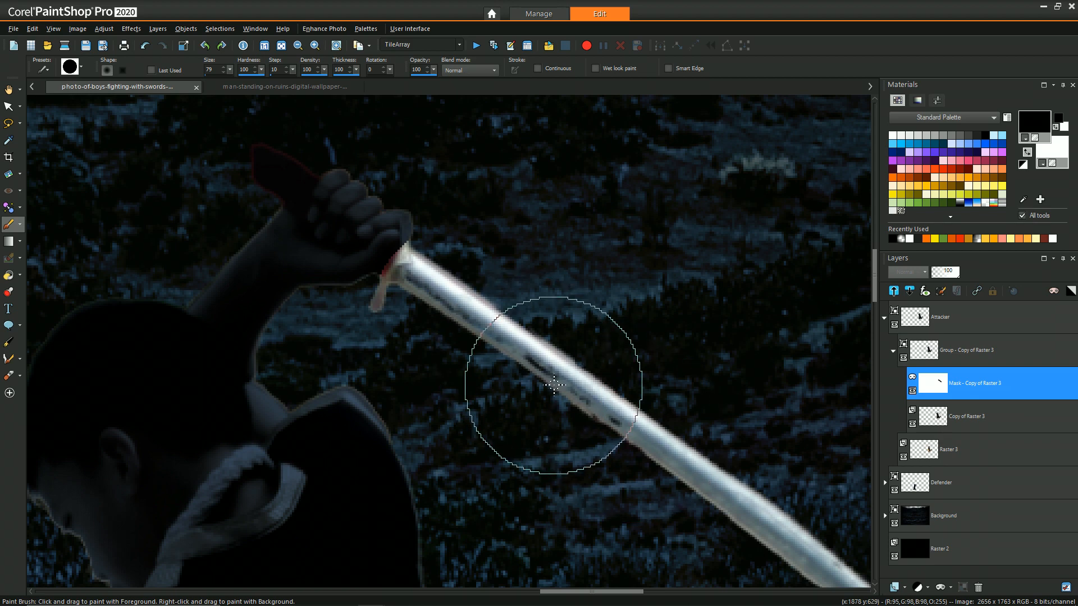
scroll(532, 444, down, 3)
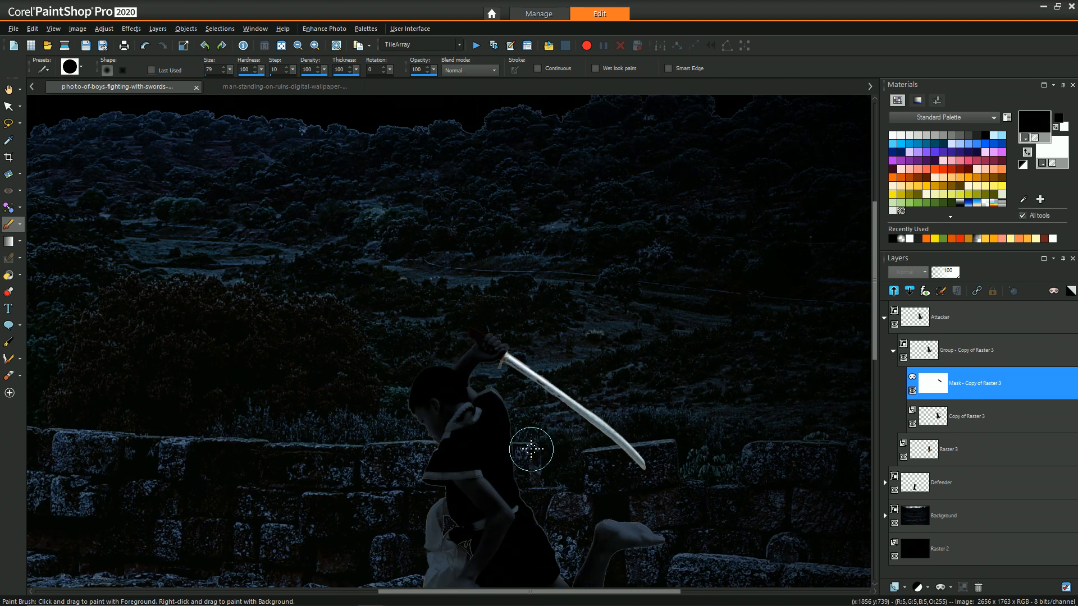
scroll(394, 492, down, 2)
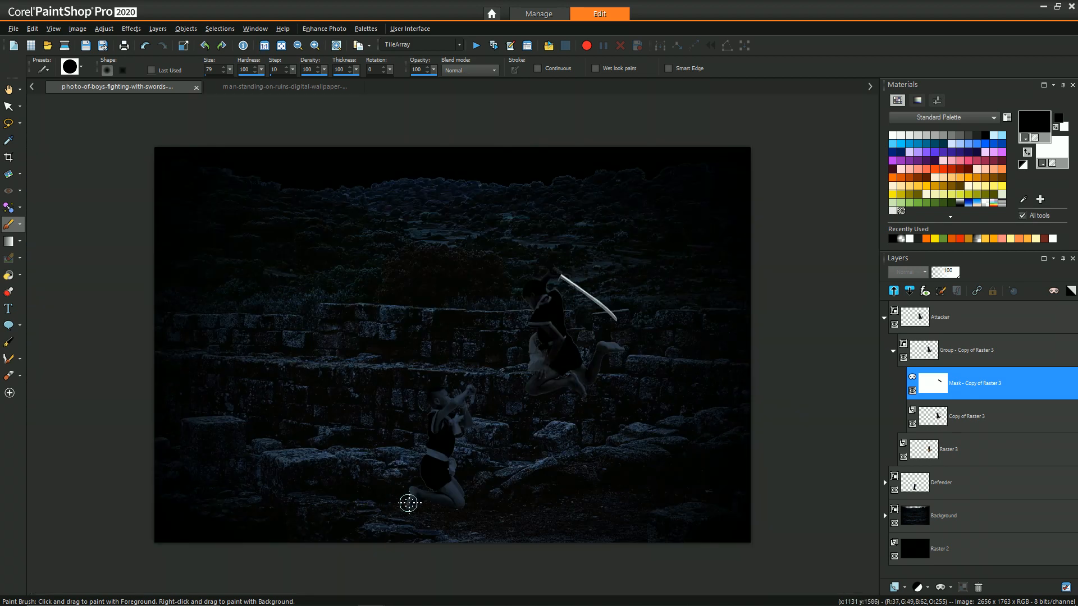
- Reveal the attacker's raised foot by painting on the mask with a size 68 brush at hardness 11
scroll(637, 377, up, 3)
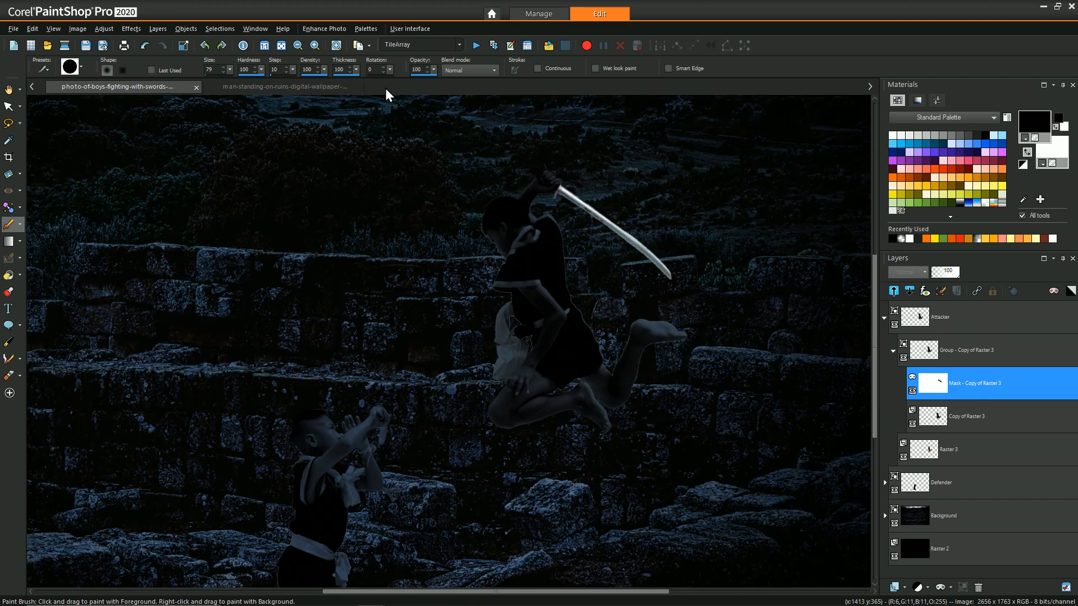
drag(433, 69, 410, 71)
mouse_move(261, 69)
mouse_down()
mouse_move(209, 69)
mouse_move(245, 71)
mouse_up()
mouse_move(670, 286)
mouse_down()
mouse_move(668, 275)
mouse_move(692, 306)
mouse_move(622, 308)
mouse_move(628, 288)
mouse_move(609, 261)
mouse_move(607, 235)
mouse_move(621, 209)
mouse_move(616, 272)
mouse_move(534, 303)
mouse_move(601, 264)
mouse_move(631, 304)
mouse_move(652, 5)
mouse_up()
scroll(623, 280, up, 5)
mouse_move(627, 289)
alt+mouse_down()
mouse_move(431, 89)
mouse_move(493, 75)
alt+mouse_up()
click(255, 67)
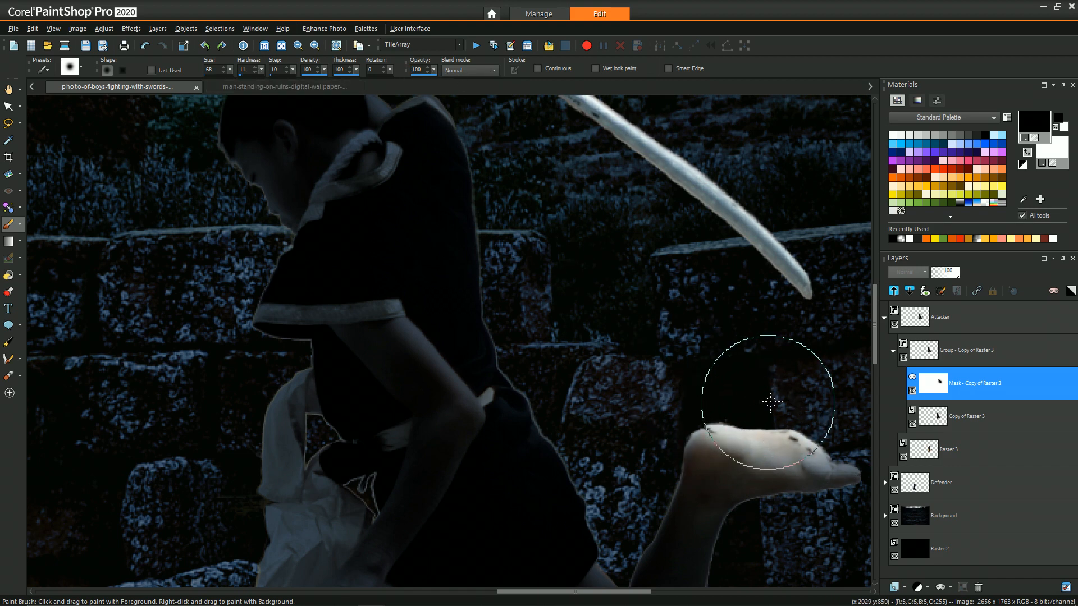
- Reveal the attacker's arm and sleeve trim on the mask with a size 22 brush, and hide the spill around them at hardness 0
scroll(453, 327, up, 1)
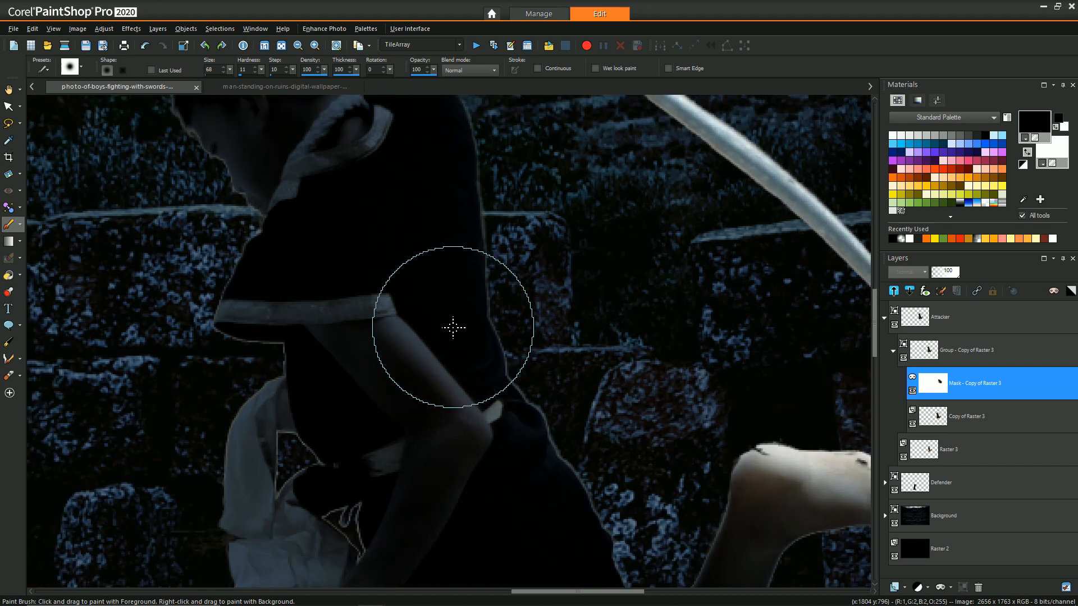
scroll(453, 327, up, 1)
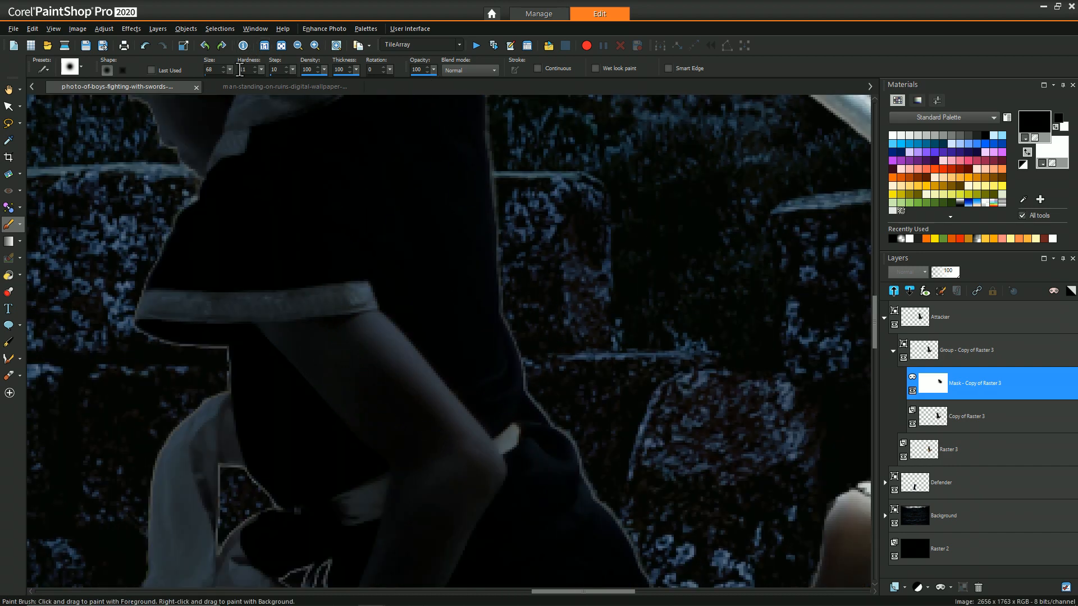
mouse_move(427, 293)
alt+mouse_down()
mouse_move(356, 296)
mouse_move(414, 352)
mouse_move(349, 281)
mouse_move(455, 395)
mouse_move(404, 339)
mouse_move(511, 483)
alt+mouse_up()
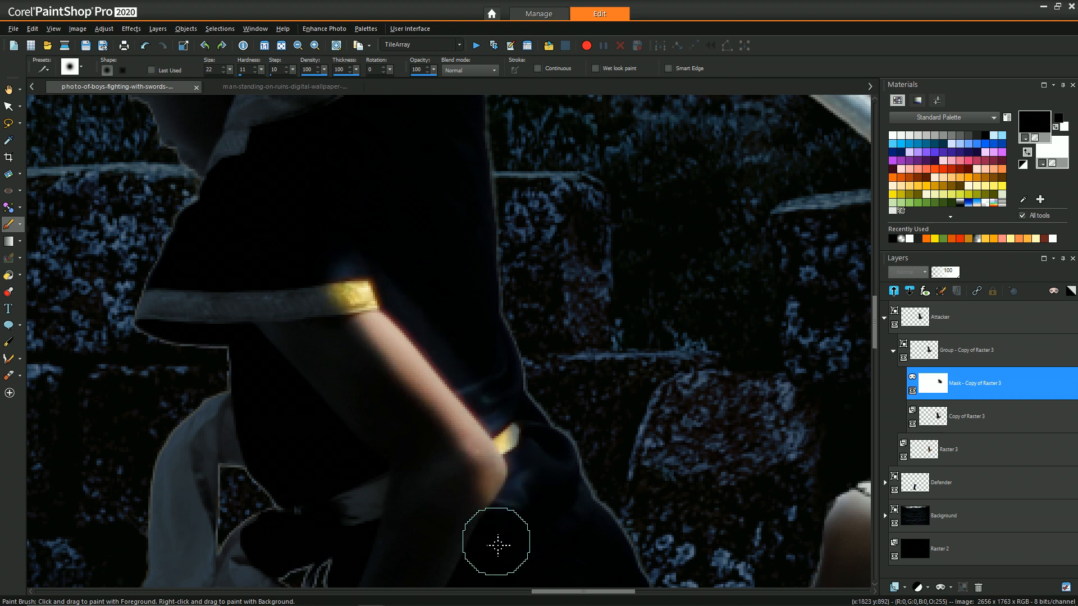
drag(261, 75, 252, 84)
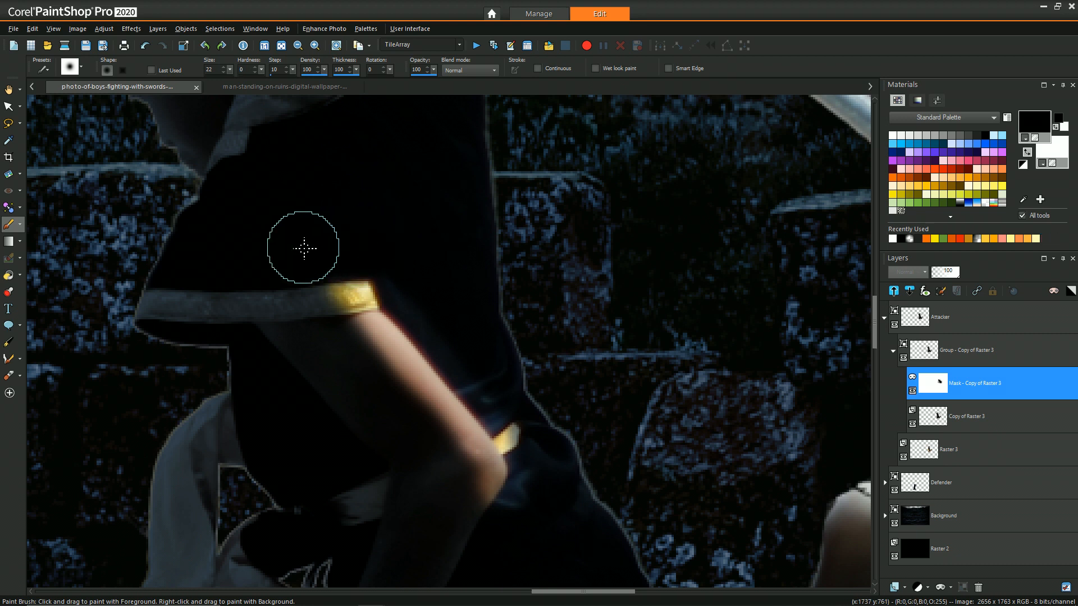
drag(440, 325, 529, 450)
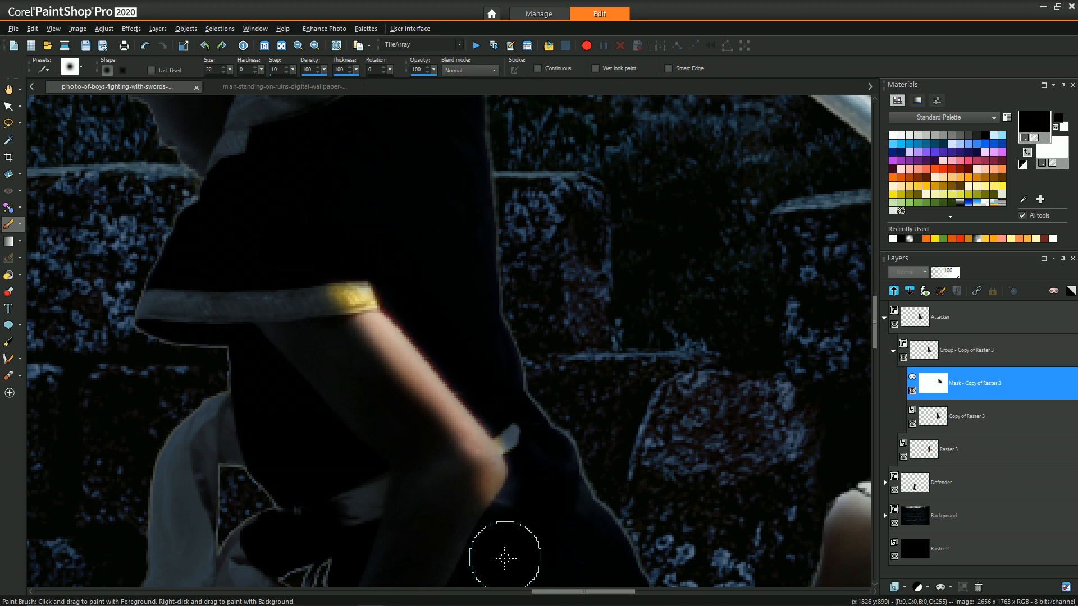
- Partially reveal the back of the attacker's tunic, neck and collar on the mask with the brush opacity set to 58
scroll(628, 493, down, 2)
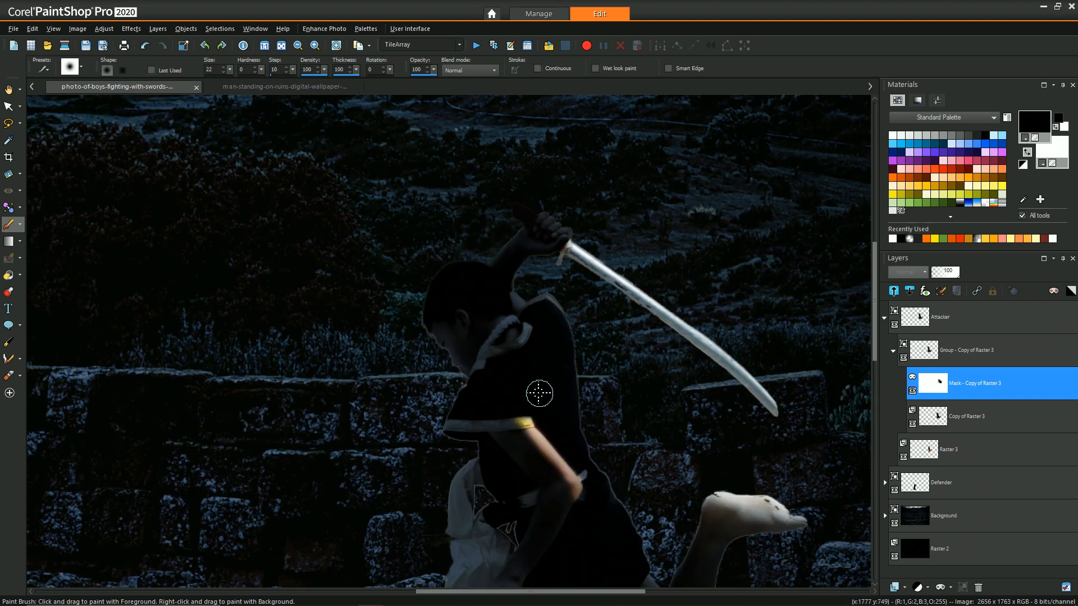
drag(434, 70, 416, 75)
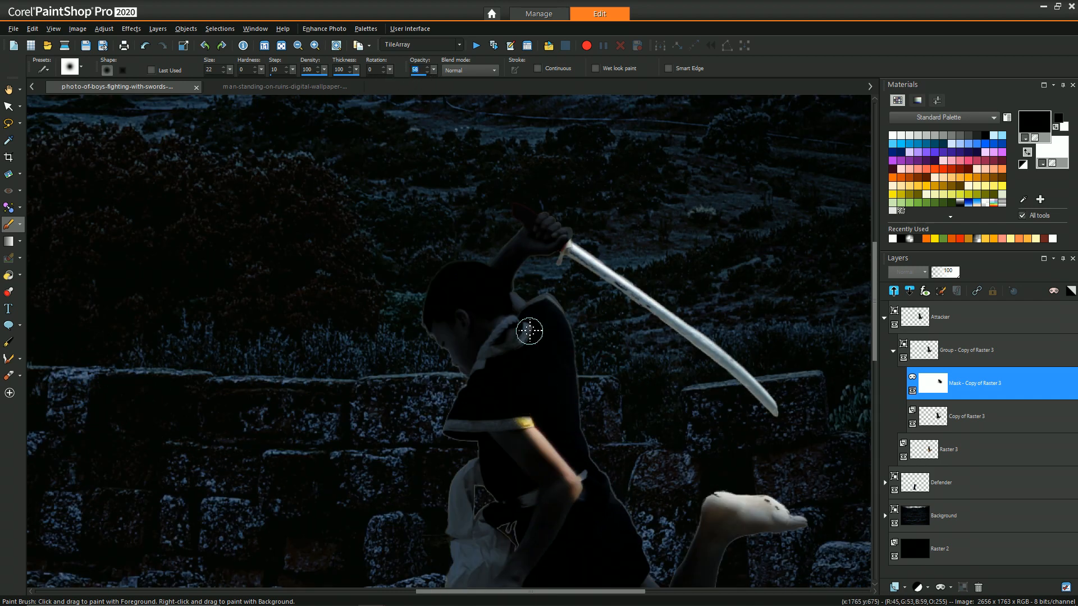
mouse_move(574, 406)
mouse_down()
mouse_move(624, 502)
mouse_move(599, 474)
mouse_move(642, 575)
mouse_up()
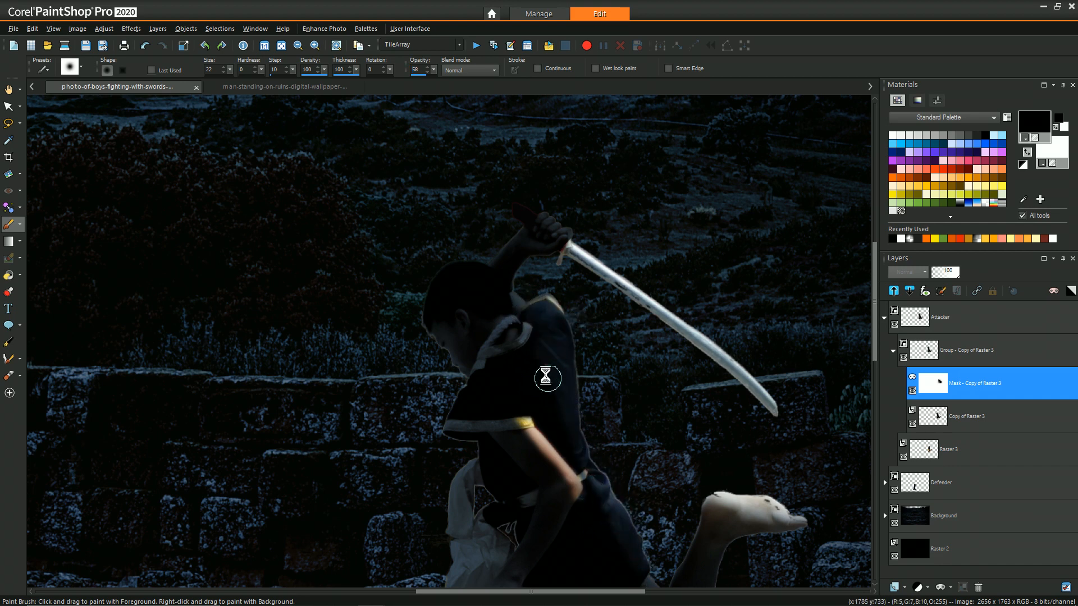
mouse_move(471, 264)
mouse_down()
mouse_move(507, 339)
mouse_move(549, 390)
mouse_up()
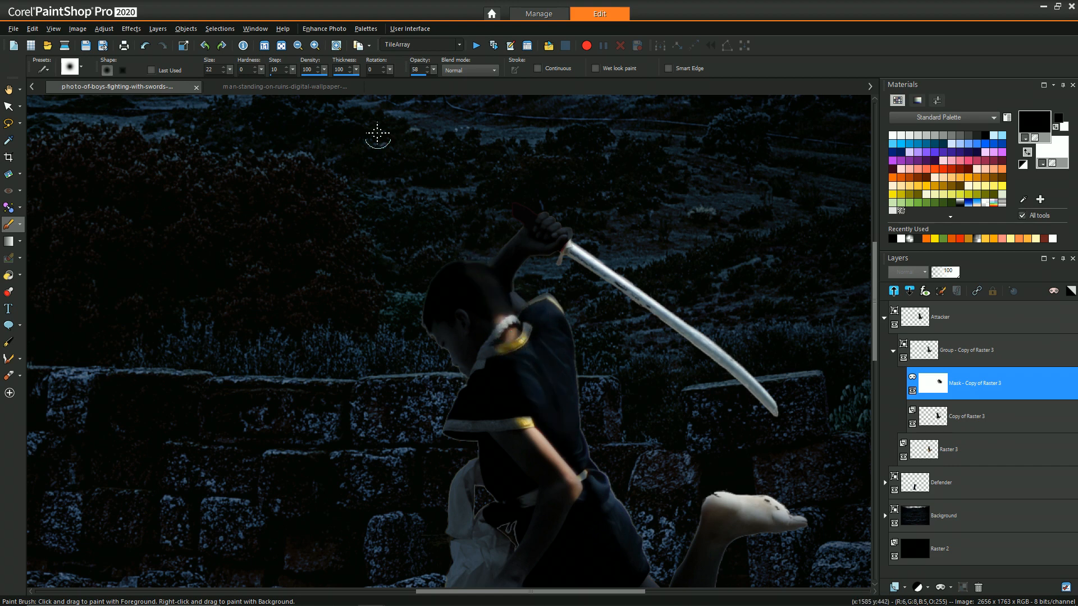
- Softly lighten the attacker's back and side above the elbow on the mask with a size 60 brush at opacity 31
drag(433, 70, 417, 79)
mouse_move(575, 346)
alt+mouse_down()
mouse_move(663, 460)
mouse_move(573, 345)
alt+mouse_up()
mouse_move(522, 356)
mouse_down()
mouse_move(520, 376)
mouse_move(546, 409)
mouse_move(528, 403)
mouse_up()
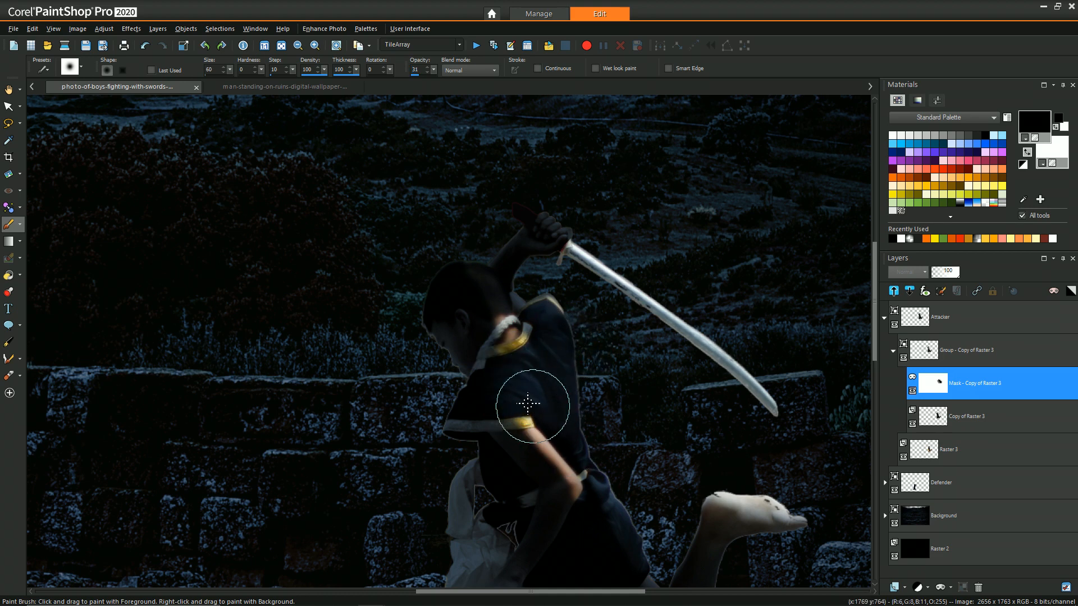
- Softly lighten the attacker's raised arm, shoulder and head on the mask with the size 60 brush at opacity 31
mouse_move(538, 278)
mouse_down()
mouse_move(572, 274)
mouse_move(594, 233)
mouse_move(567, 281)
mouse_move(614, 240)
mouse_up()
drag(463, 274, 489, 288)
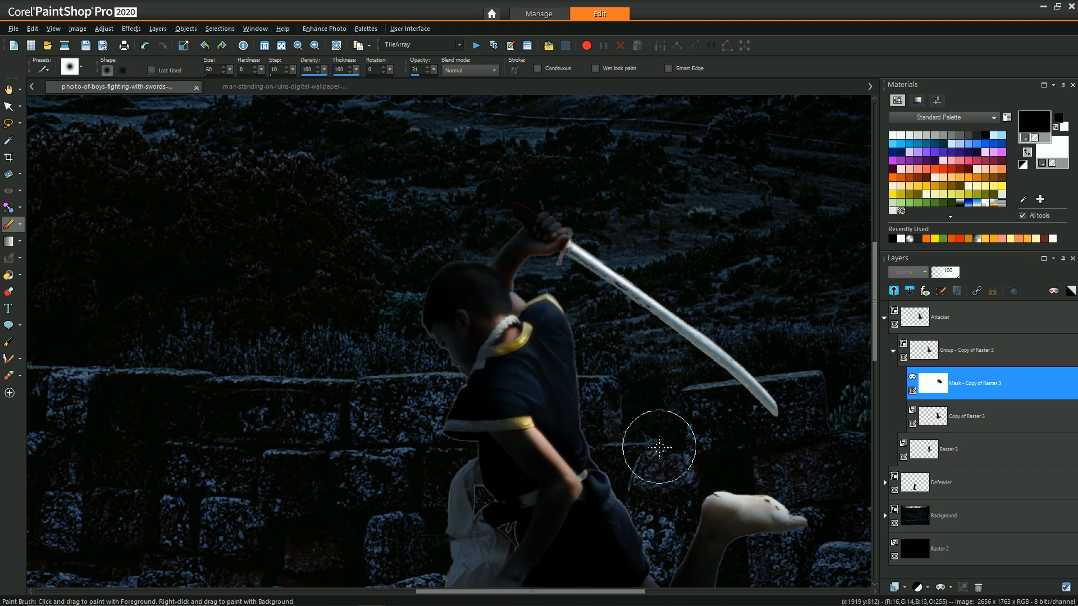
scroll(660, 447, down, 3)
scroll(644, 457, up, 1)
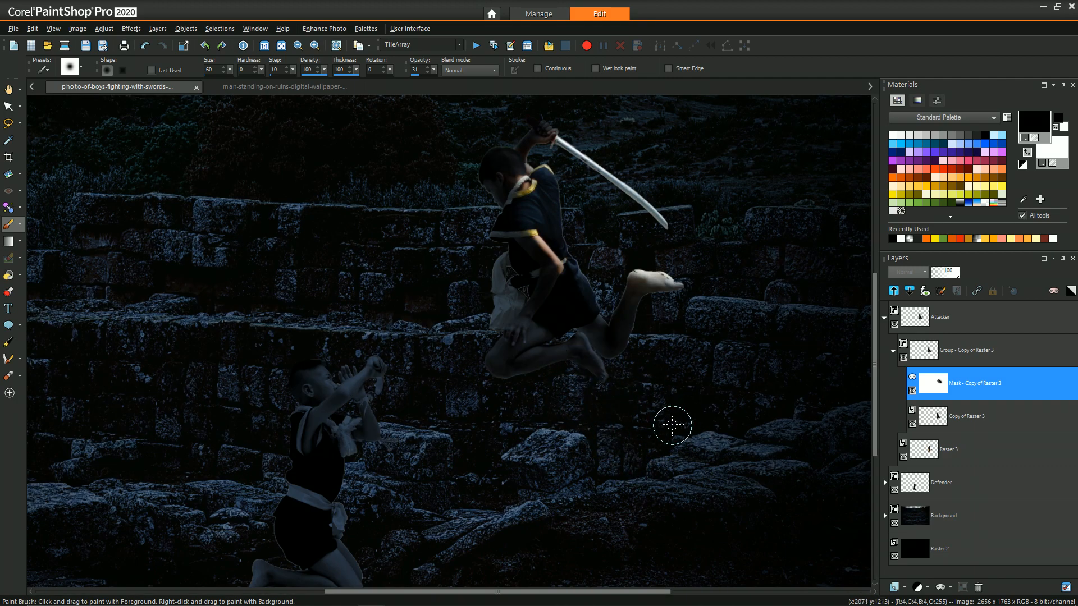
- Reveal the heel and outer edge of the attacker's lower foot on the mask with a size 18 brush at hardness 18 and opacity 64
scroll(629, 363, up, 2)
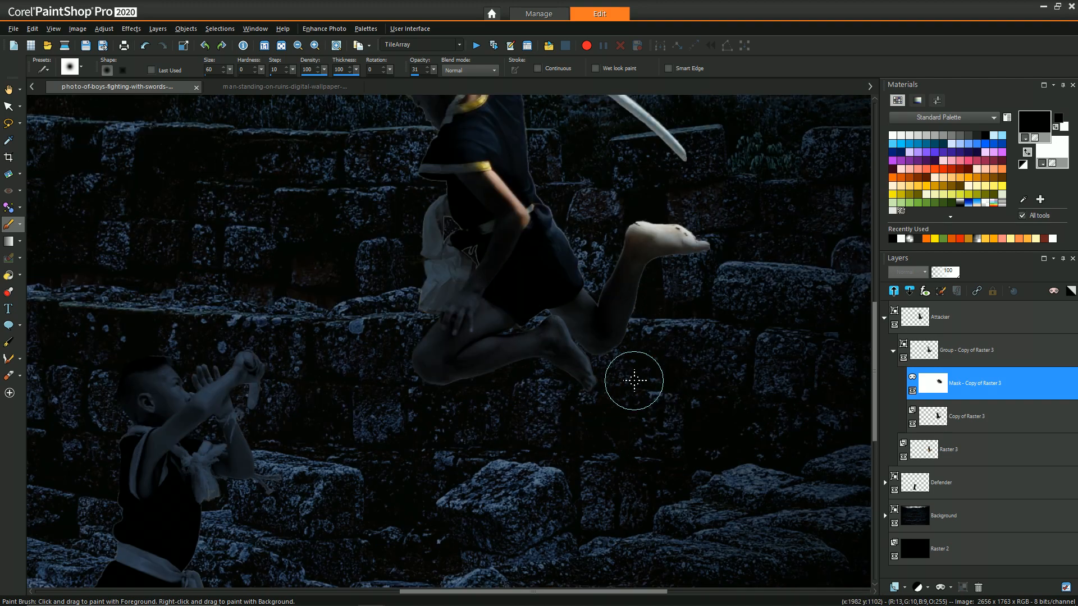
alt+drag(454, 238, 417, 238)
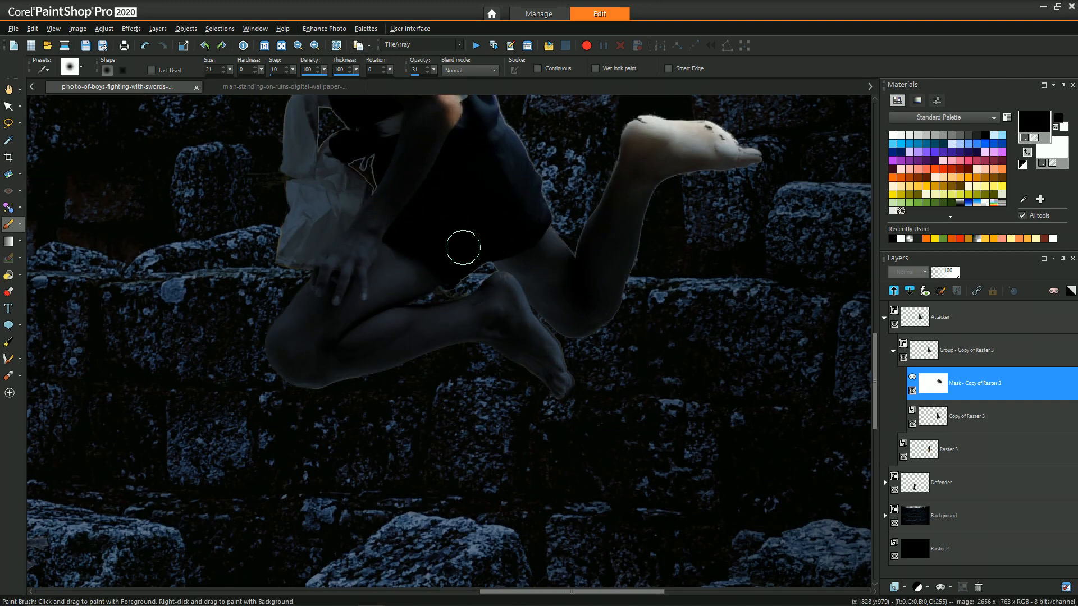
drag(492, 279, 555, 357)
drag(434, 70, 522, 90)
mouse_move(478, 254)
mouse_down()
mouse_move(574, 379)
mouse_move(562, 372)
mouse_move(574, 395)
mouse_move(553, 370)
mouse_up()
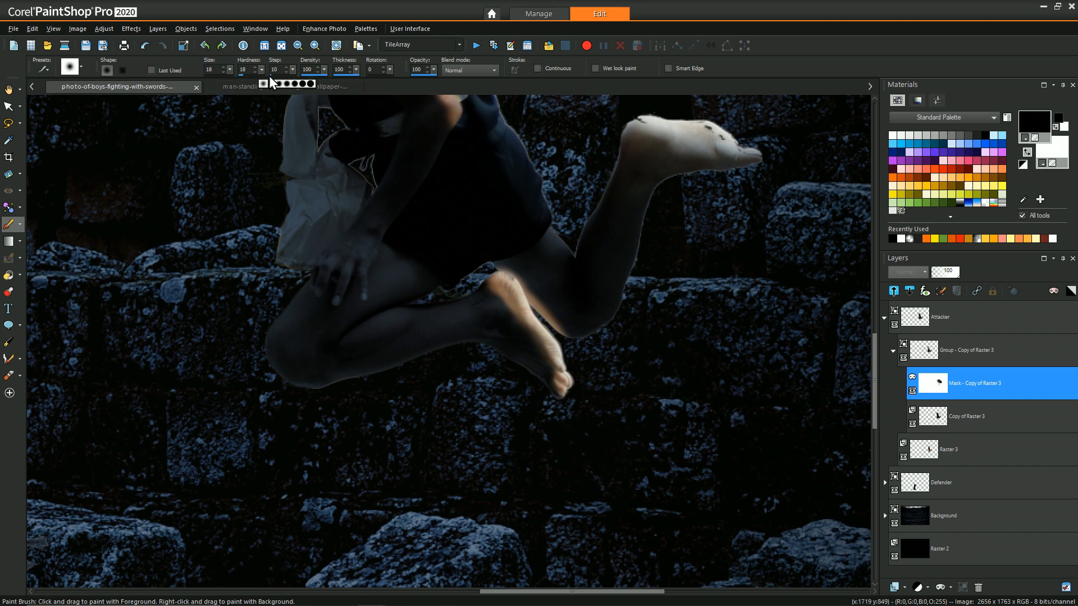
drag(434, 70, 453, 79)
drag(497, 286, 564, 418)
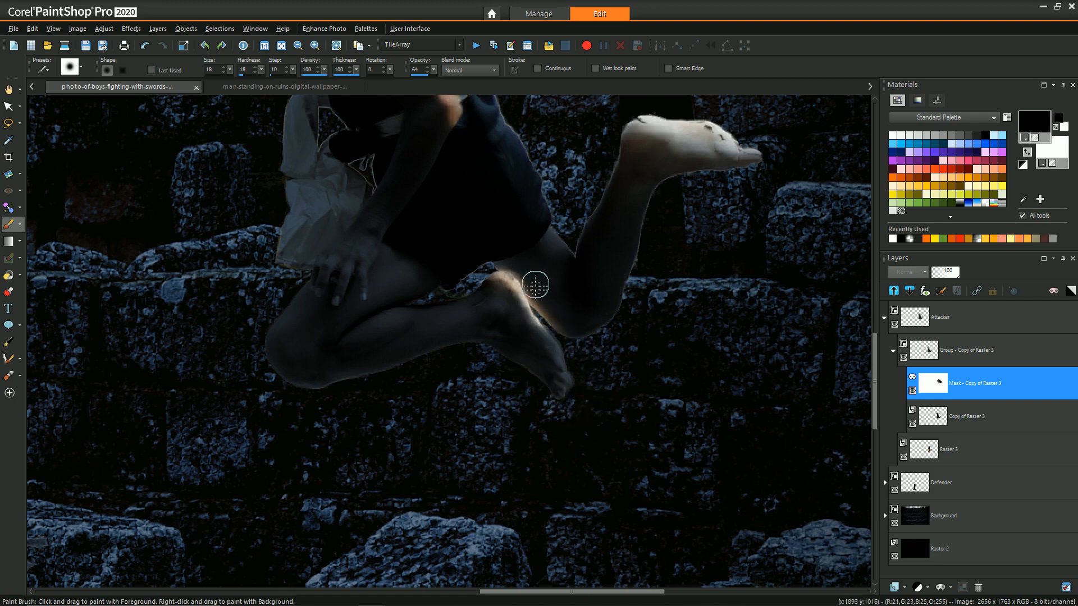
scroll(609, 298, down, 3)
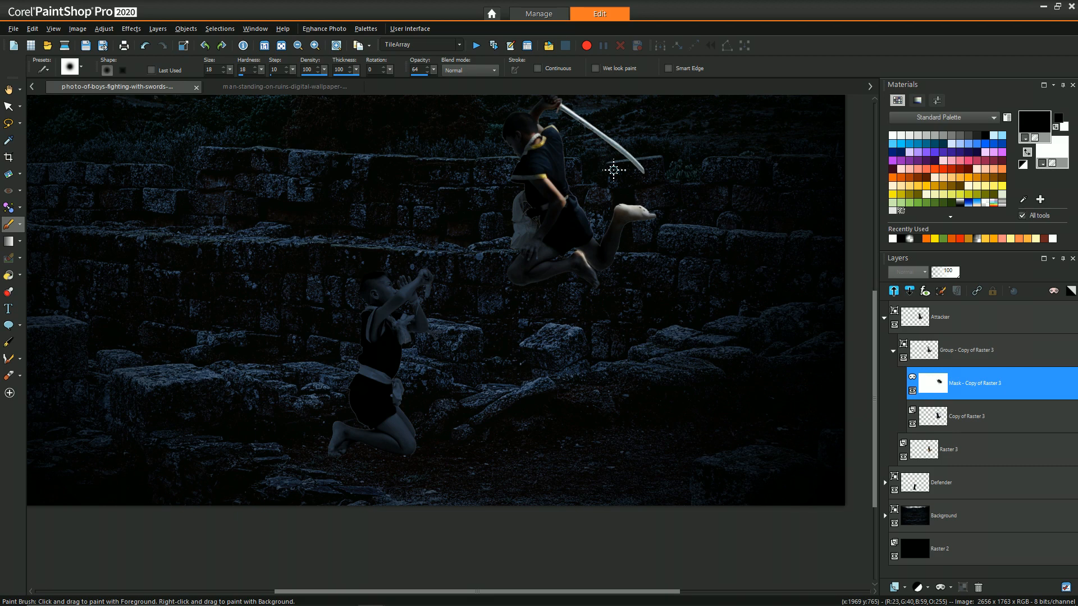
scroll(629, 162, up, 1)
drag(875, 333, 881, 310)
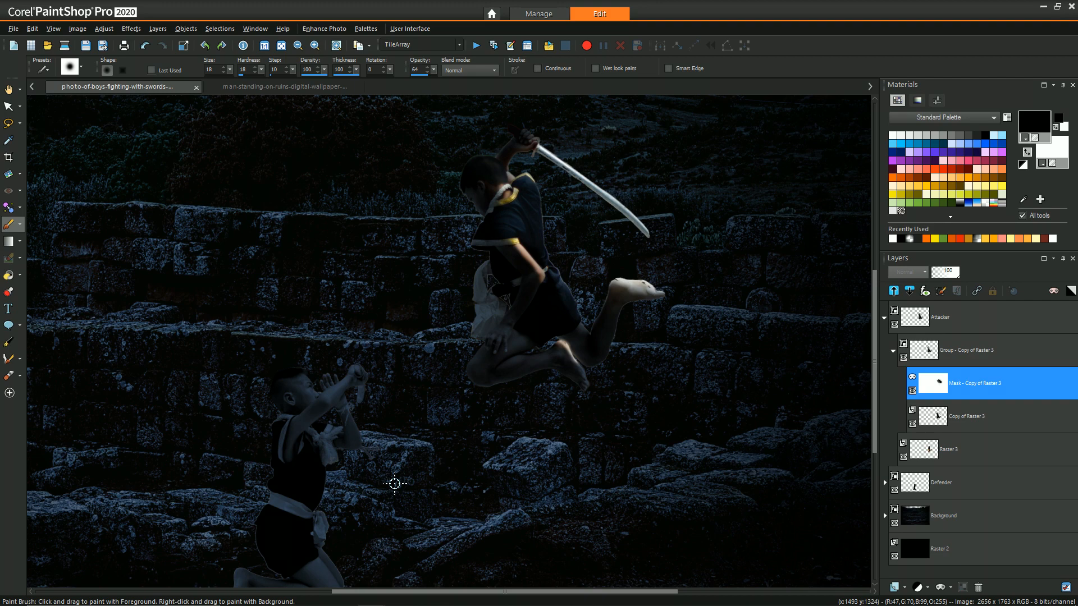
scroll(395, 483, down, 3)
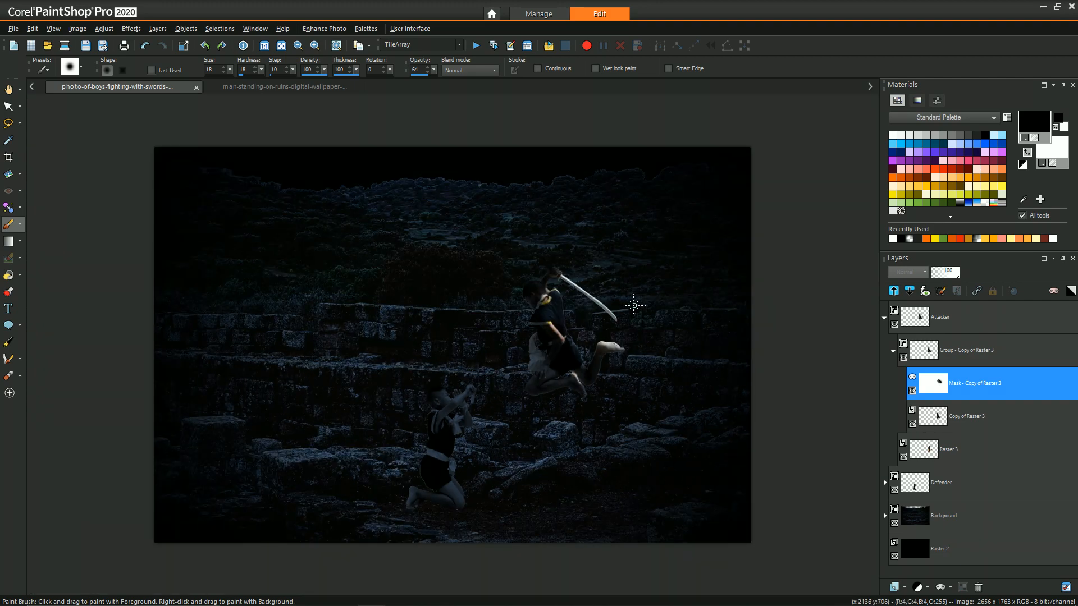
click(893, 350)
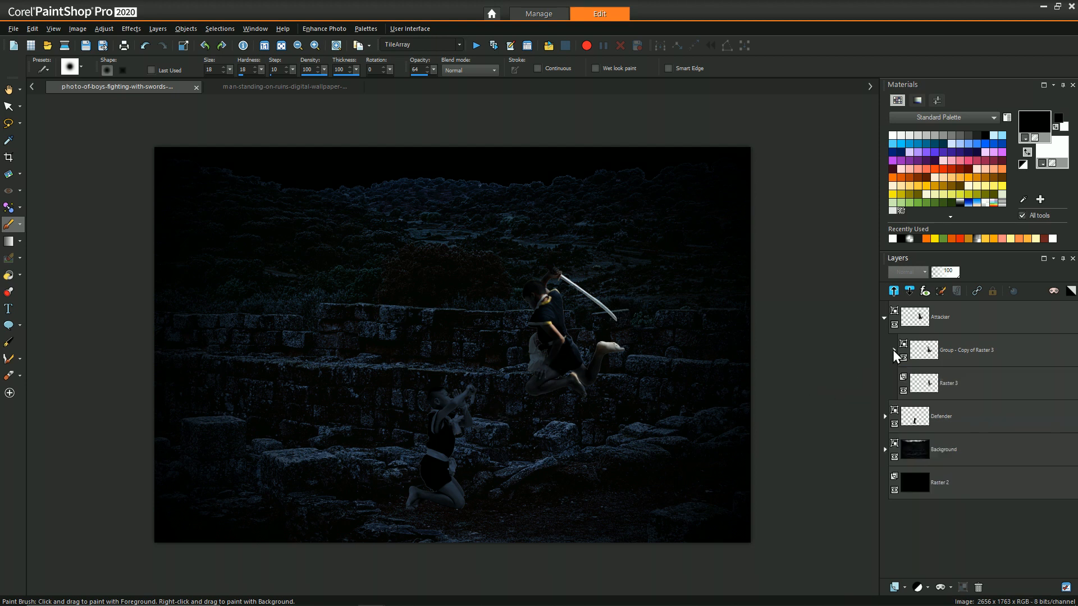
click(885, 317)
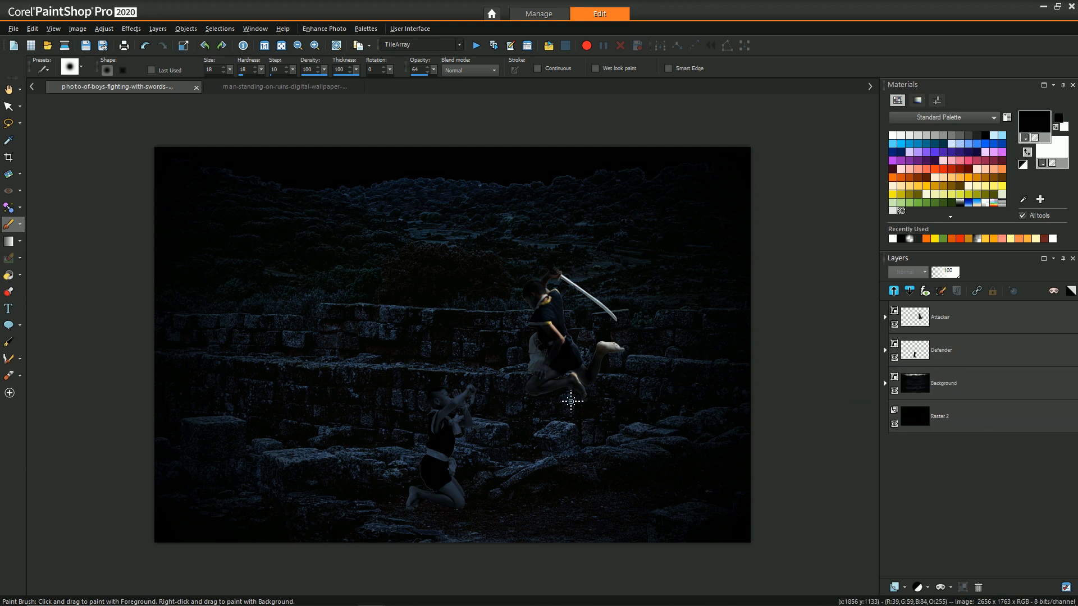
scroll(571, 401, up, 5)
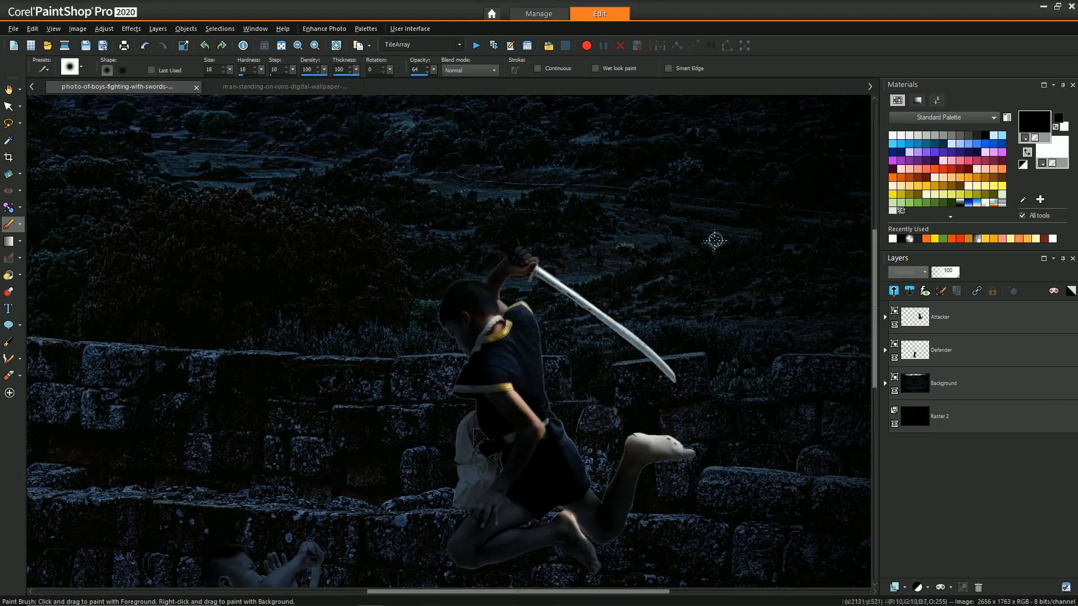
click(885, 318)
click(895, 348)
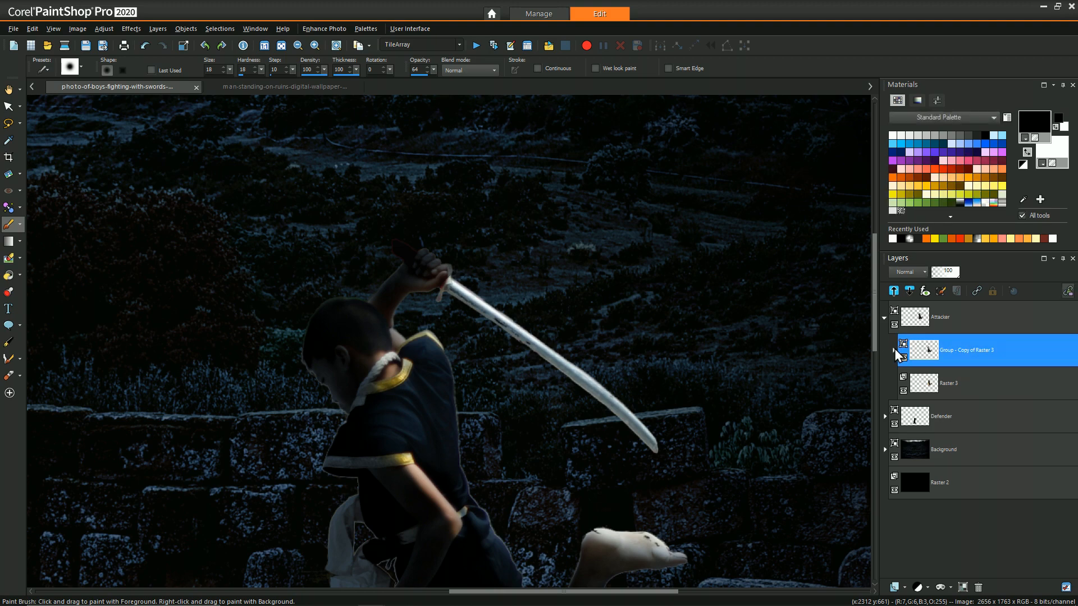
click(893, 350)
click(959, 383)
- Reveal the attacker's fingers, thumb and the upper edge of the red sword grip on the mask, reducing the brush to size 9
scroll(447, 241, up, 2)
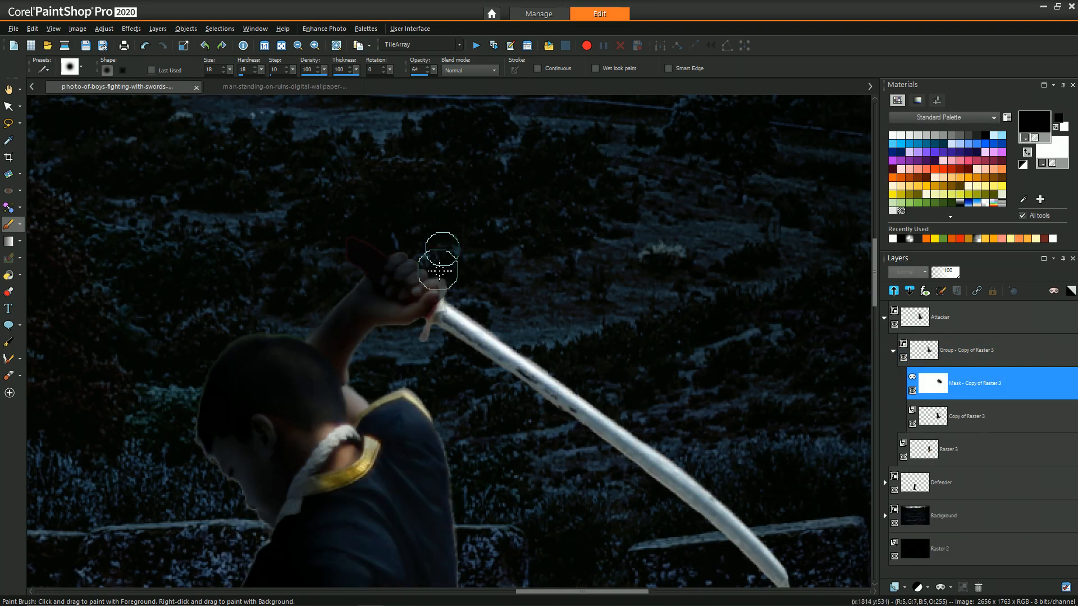
scroll(428, 335, up, 2)
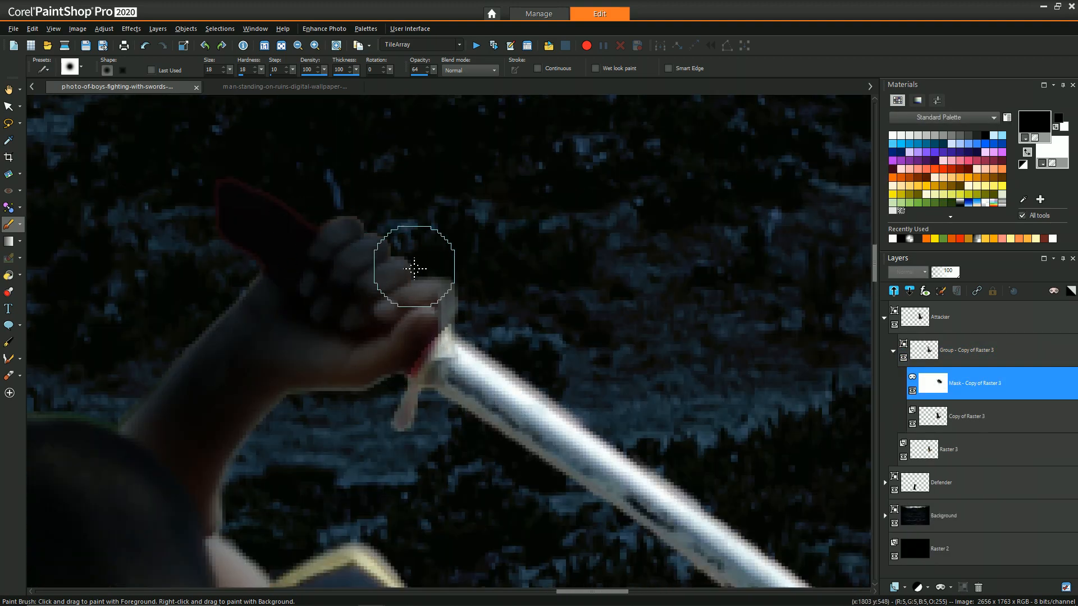
drag(414, 269, 416, 271)
mouse_move(426, 325)
mouse_down()
mouse_move(381, 376)
mouse_move(429, 318)
mouse_move(446, 314)
mouse_move(437, 296)
mouse_move(387, 318)
mouse_move(401, 305)
mouse_move(400, 276)
mouse_move(369, 312)
mouse_up()
mouse_move(383, 259)
mouse_down()
mouse_move(339, 236)
mouse_move(354, 227)
mouse_move(337, 242)
mouse_move(348, 329)
mouse_up()
mouse_move(391, 280)
mouse_down()
mouse_move(349, 331)
mouse_move(351, 291)
mouse_move(351, 316)
mouse_move(250, 185)
mouse_move(307, 225)
mouse_move(243, 183)
mouse_move(224, 192)
mouse_up()
right_click(305, 237)
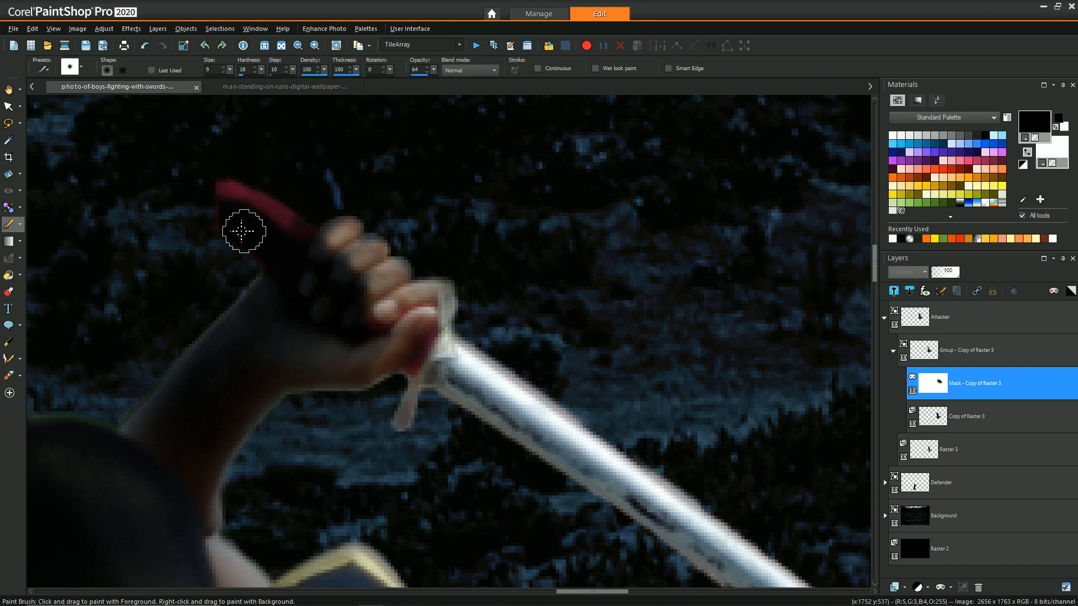
- Lighten the underside of the attacker's raised wrist and forearm on the mask with the size 9 brush at opacity 64
mouse_move(284, 385)
mouse_down()
mouse_move(227, 476)
mouse_move(223, 461)
mouse_move(222, 508)
mouse_move(278, 394)
mouse_move(338, 401)
mouse_move(307, 388)
mouse_move(359, 438)
mouse_up()
drag(279, 362, 305, 373)
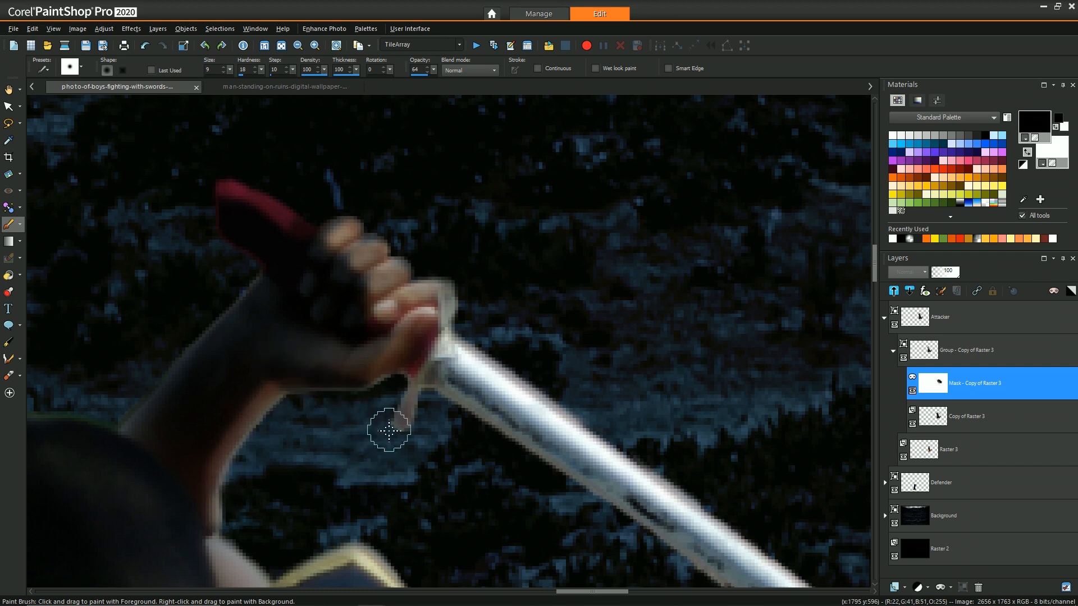
scroll(338, 437, down, 1)
scroll(337, 437, down, 1)
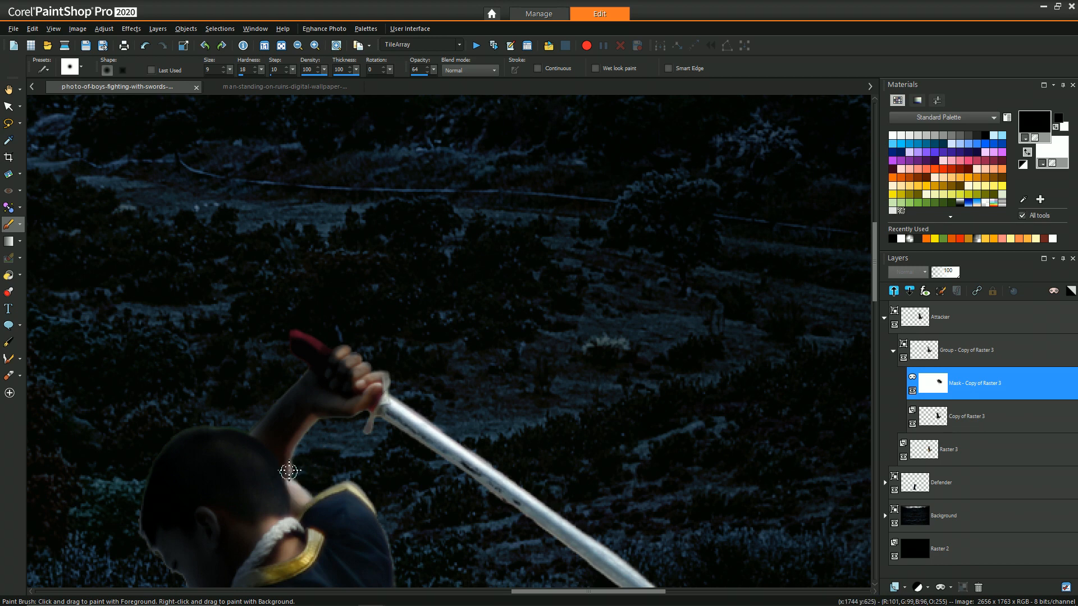
scroll(294, 461, down, 4)
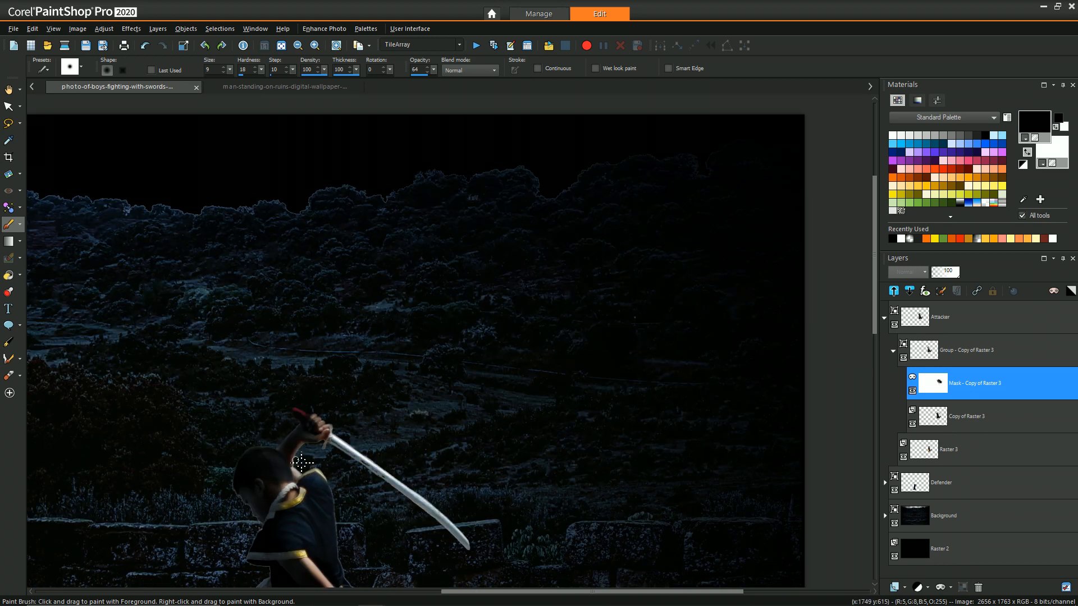
scroll(499, 556, up, 1)
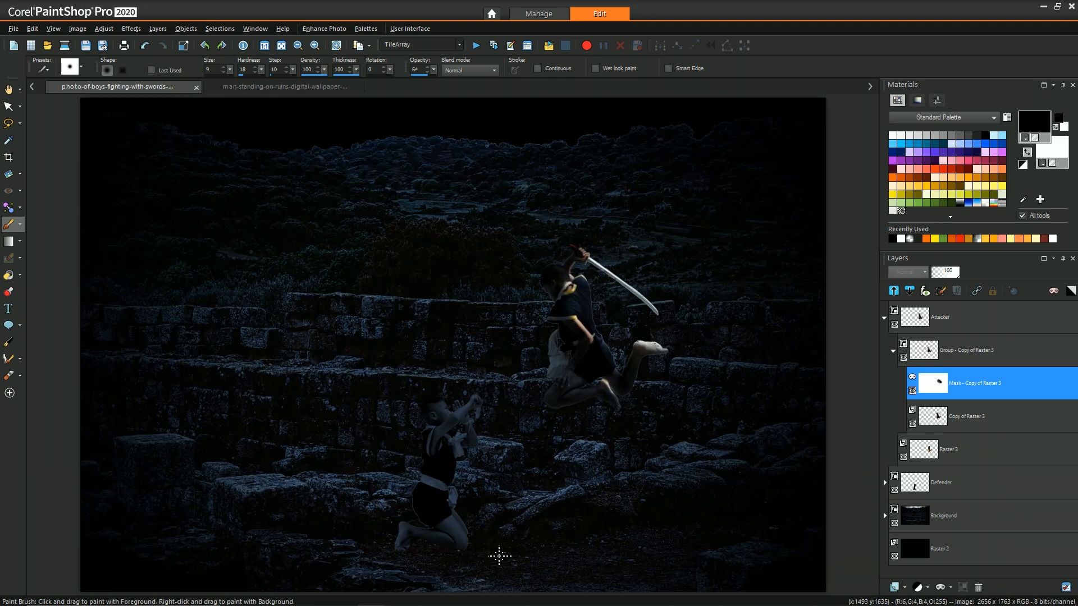
- In the Defender group, set the Copy (2) of Raster 1 layer's opacity to 83 and merge it down into Copy of Raster 1
scroll(499, 555, up, 4)
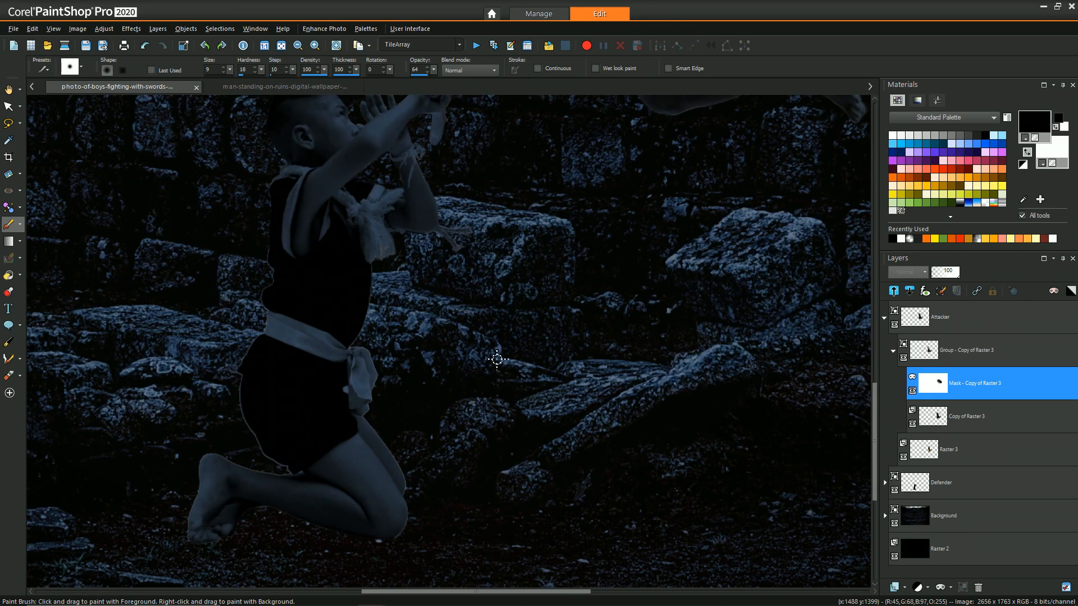
drag(874, 396, 874, 337)
click(885, 317)
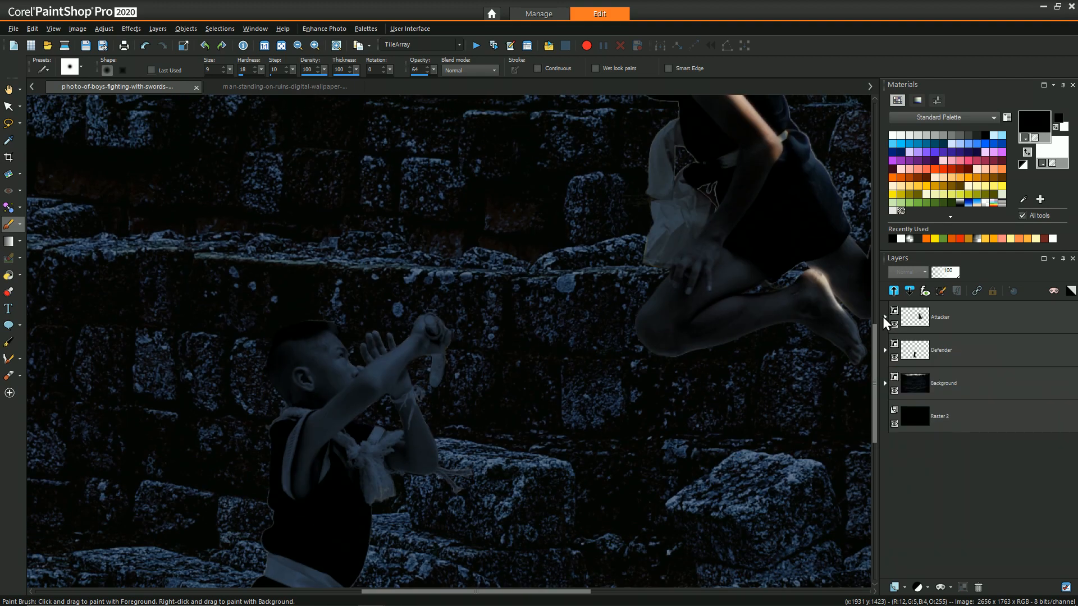
click(885, 349)
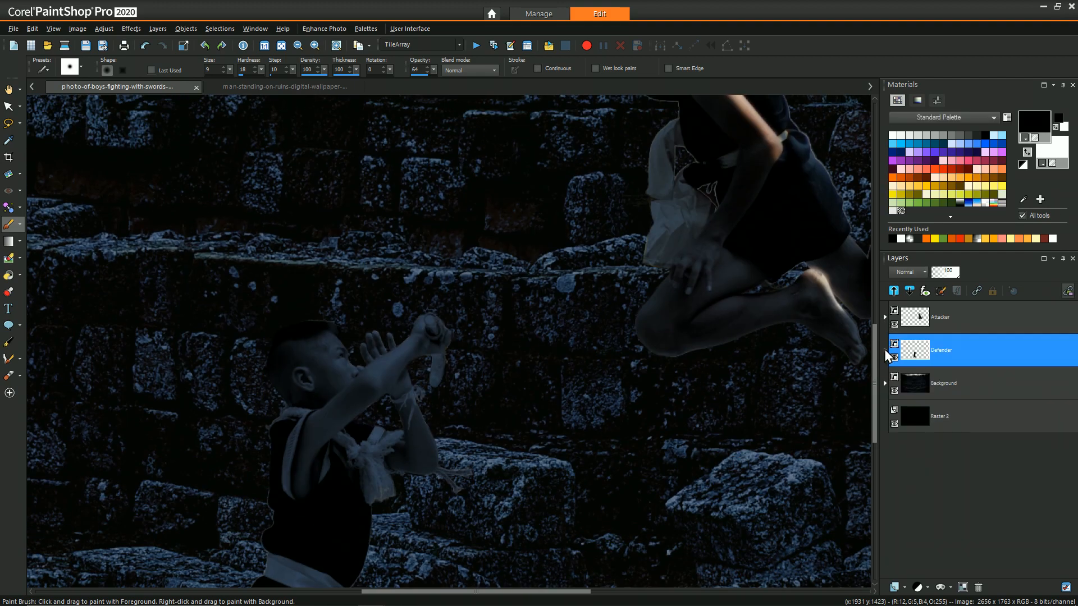
click(884, 350)
click(956, 380)
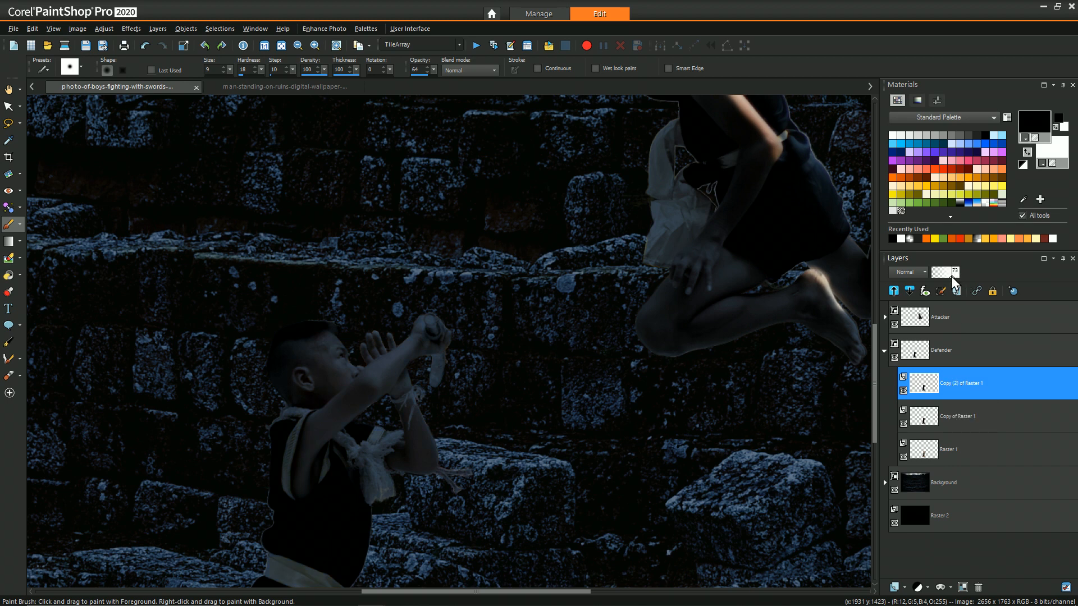
right_click(951, 385)
mouse_move(955, 546)
click(844, 464)
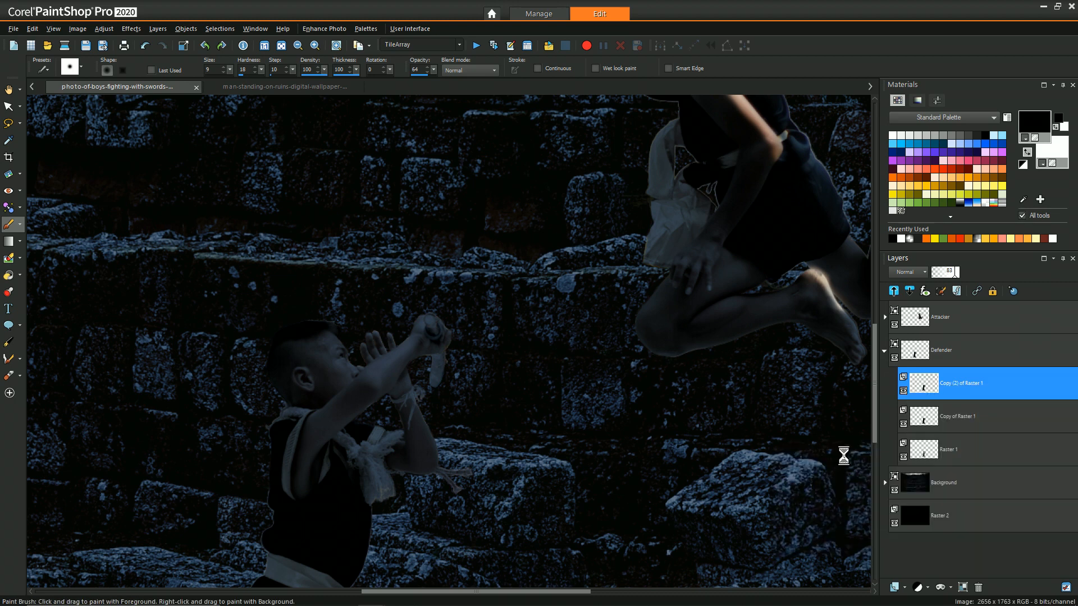
- Add a Show All mask to the defender's Copy of Raster 1 layer and collapse its new layer group
click(950, 587)
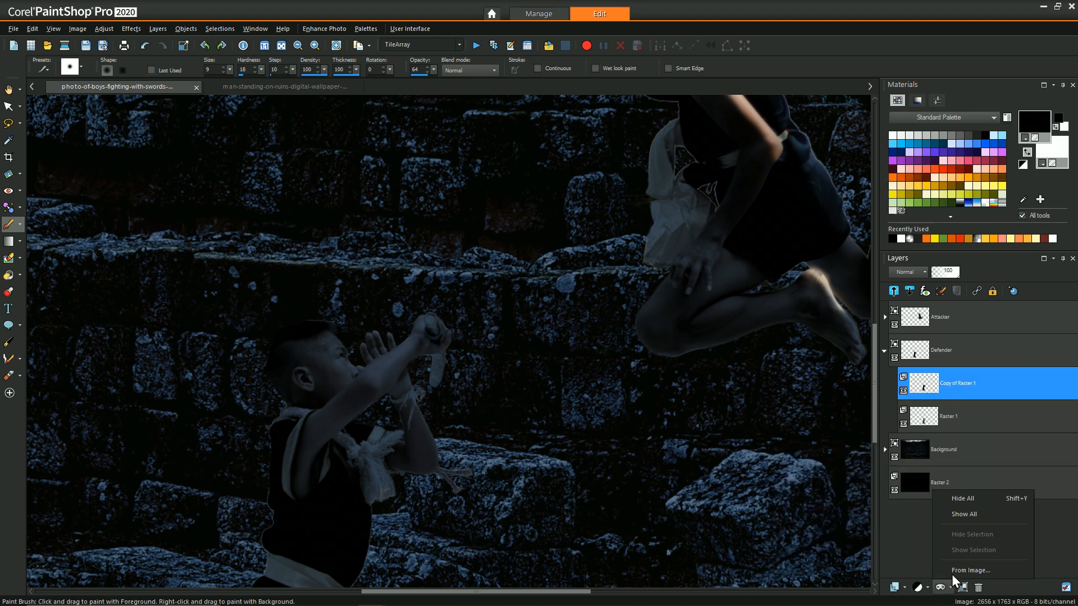
click(966, 513)
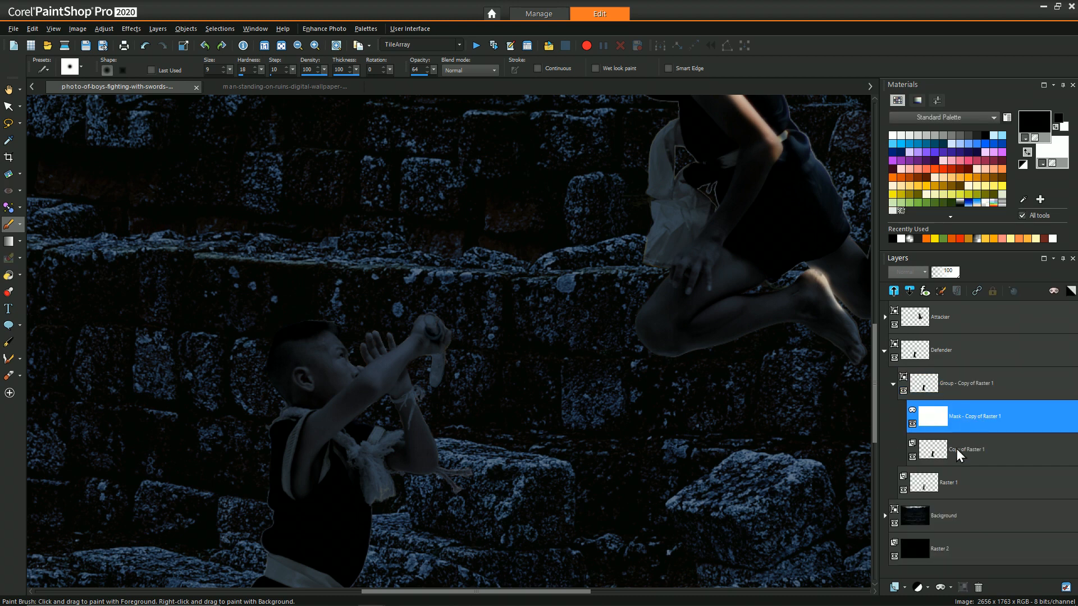
click(892, 384)
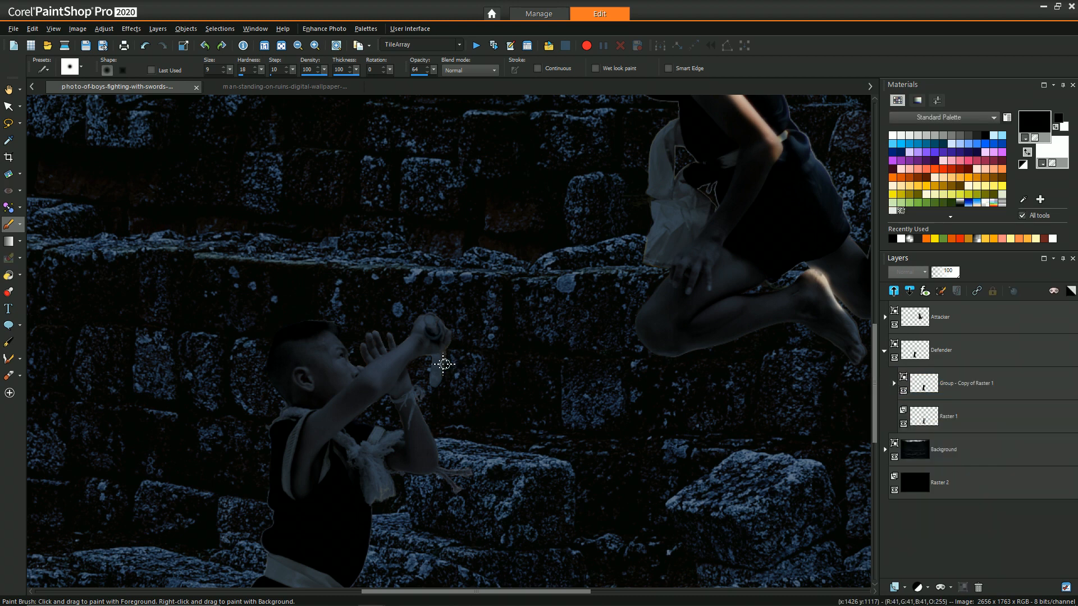
- Reveal the pale piece hanging below the defender's raised fist on the mask with the size 9 brush at opacity 64
mouse_move(437, 364)
mouse_down()
mouse_move(433, 387)
mouse_move(439, 358)
mouse_up()
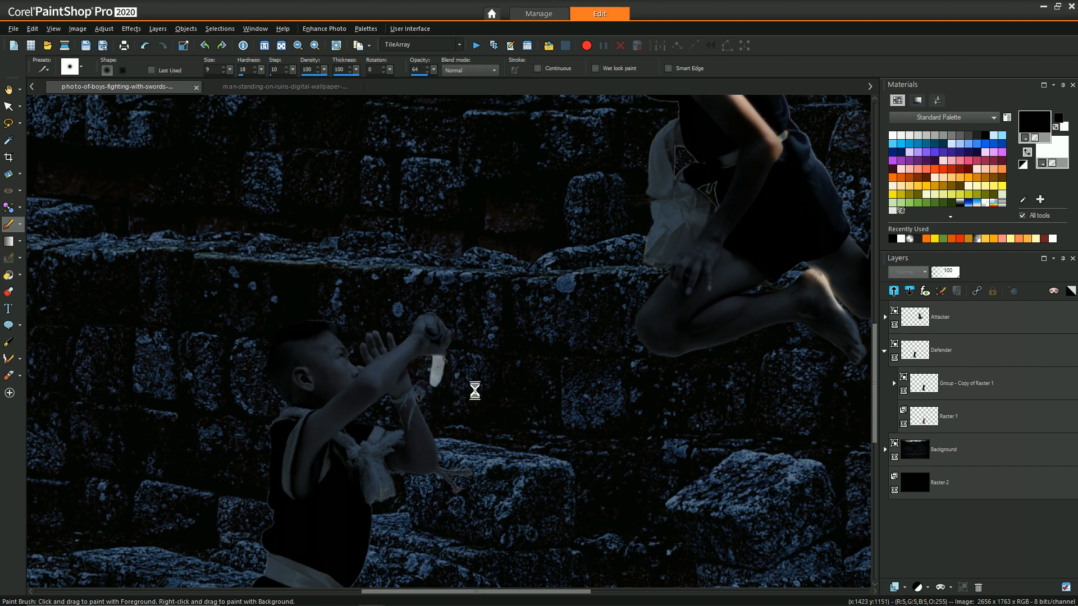
scroll(435, 410, up, 1)
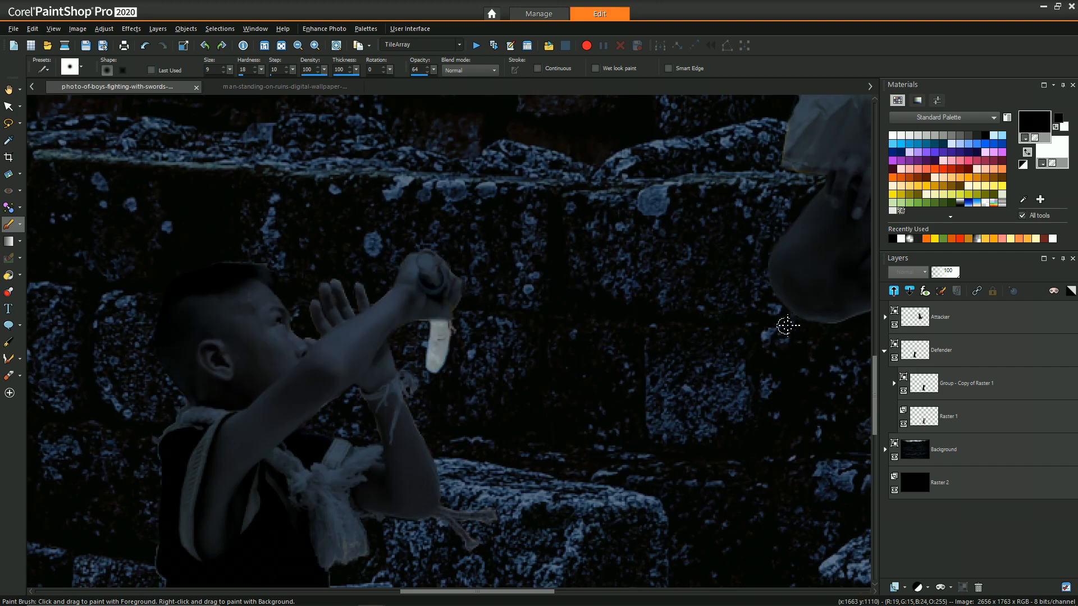
drag(874, 382, 872, 398)
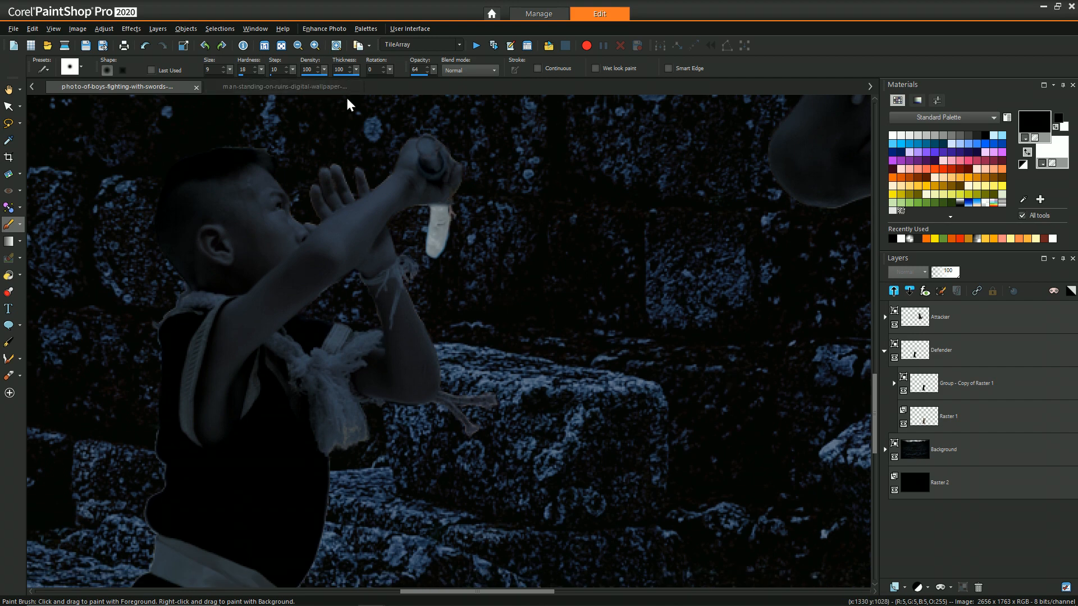
- Reveal the defender's forearm edge, wrist tie, hanging cord and sleeve fringe on the mask with a size 21 brush at opacity 64
mouse_move(399, 241)
mouse_down()
mouse_move(413, 271)
mouse_move(402, 285)
mouse_move(392, 233)
mouse_up()
drag(413, 295, 448, 410)
mouse_move(442, 323)
mouse_down()
mouse_move(416, 291)
mouse_move(445, 358)
mouse_move(450, 428)
mouse_move(453, 404)
mouse_move(437, 421)
mouse_move(476, 449)
mouse_move(480, 400)
mouse_move(512, 408)
mouse_up()
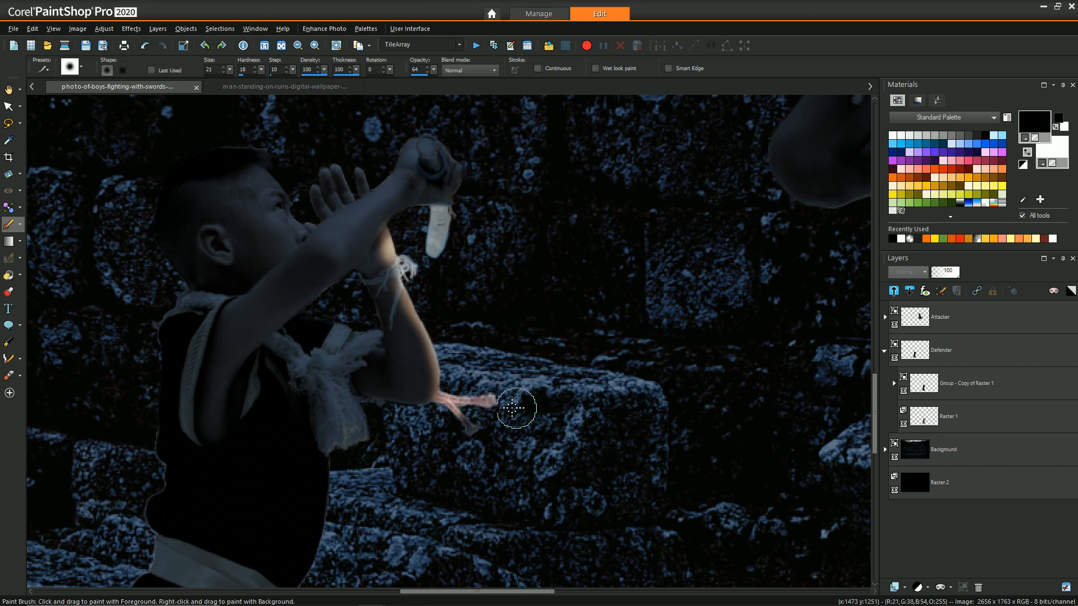
mouse_move(376, 314)
mouse_down()
mouse_move(373, 349)
mouse_move(328, 323)
mouse_move(349, 322)
mouse_move(372, 343)
mouse_up()
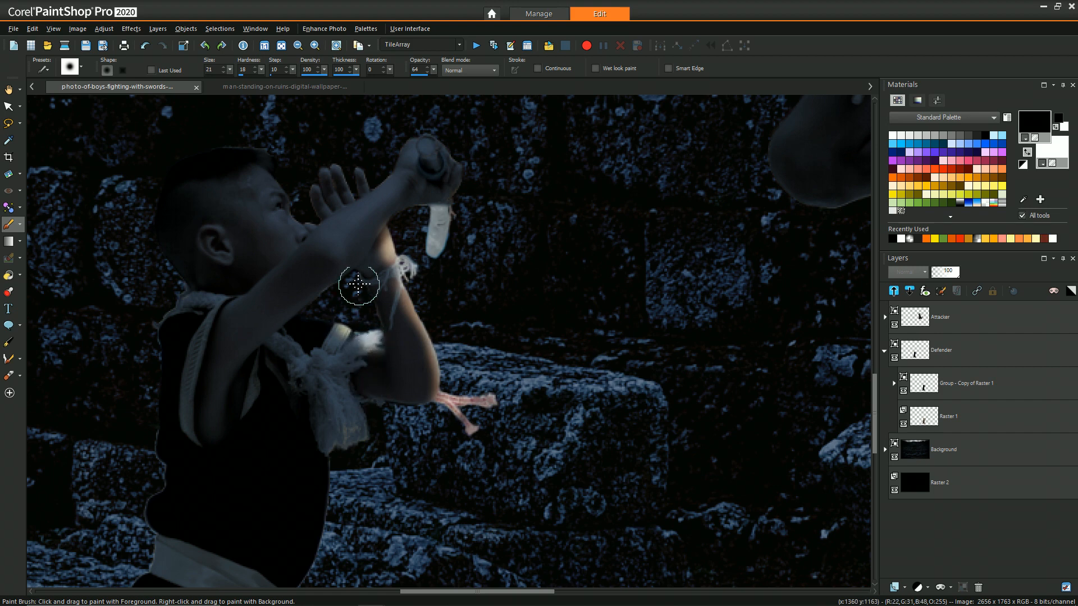
- Brighten the pale piece hanging below the defender's fist at opacity 64 and 100, and reveal the heel of his palm at opacity 75
mouse_move(428, 219)
mouse_down()
mouse_move(400, 225)
mouse_move(432, 222)
mouse_up()
click(431, 235)
mouse_move(440, 228)
mouse_down()
mouse_move(442, 273)
mouse_move(435, 239)
mouse_up()
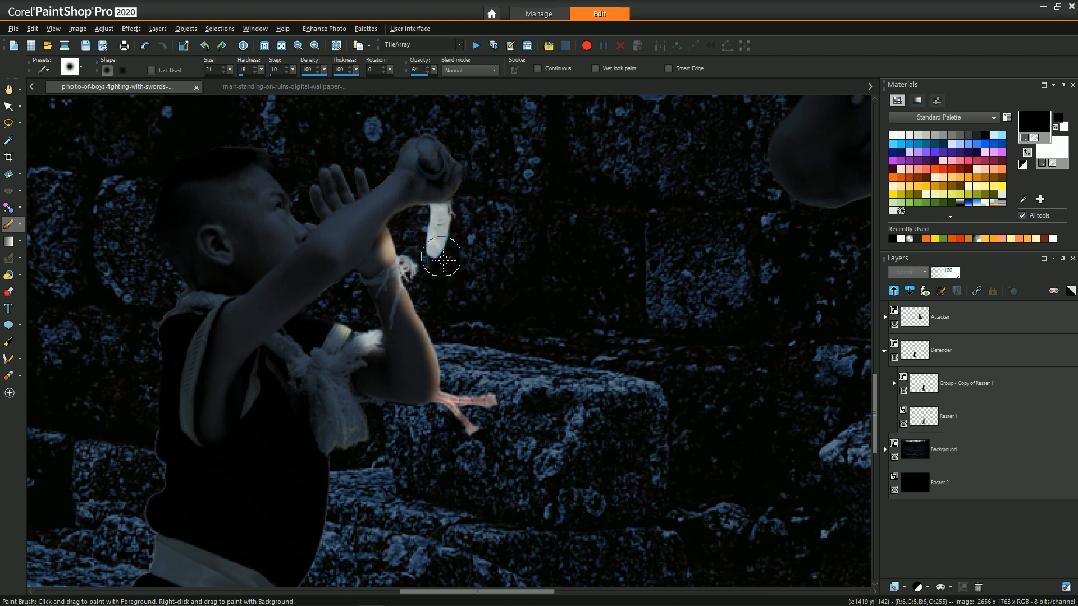
drag(434, 69, 454, 84)
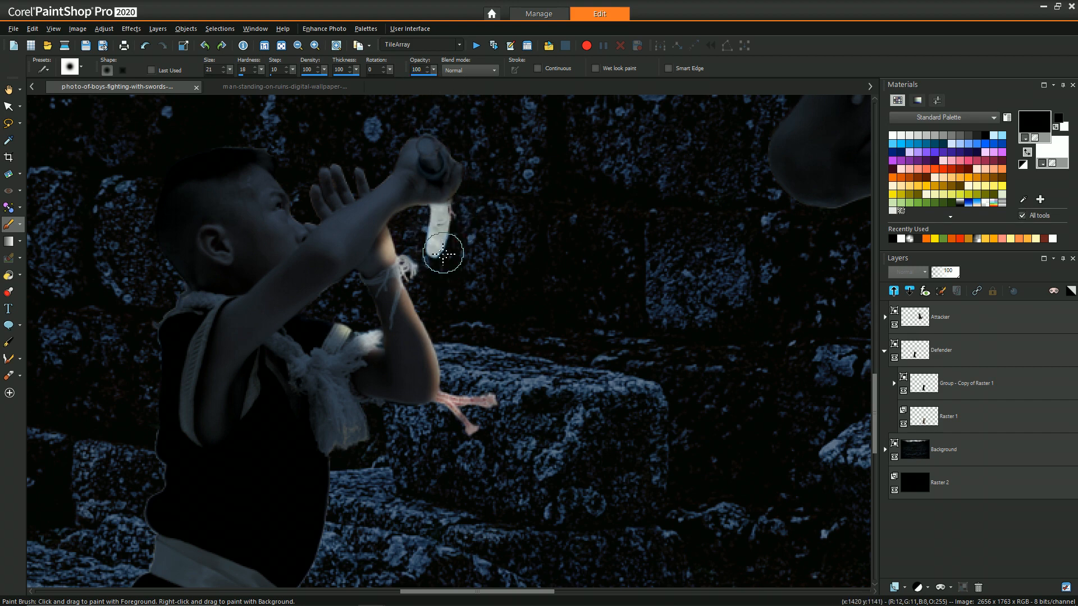
drag(441, 220, 439, 236)
drag(434, 70, 422, 84)
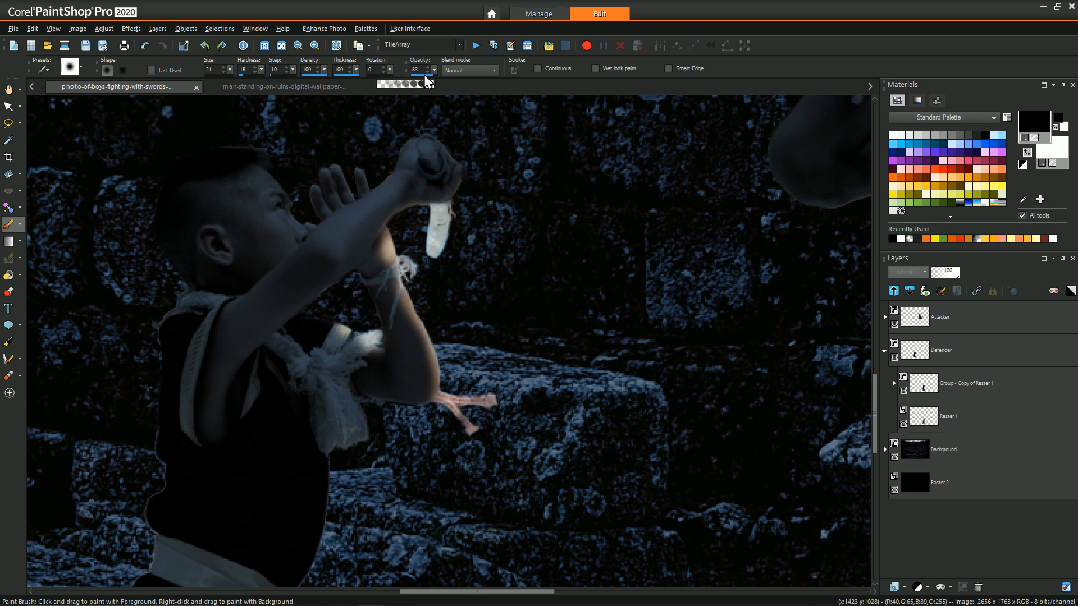
mouse_move(396, 228)
mouse_down()
mouse_move(379, 255)
mouse_move(406, 220)
mouse_move(438, 242)
mouse_up()
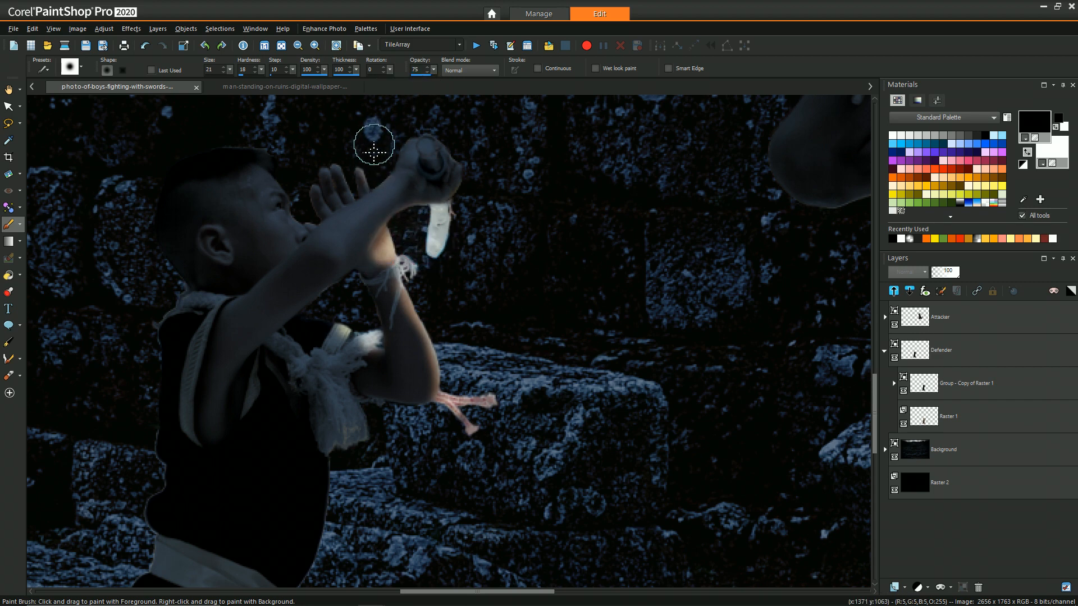
- Reveal the fingers of the defender's open hand on the mask with a size 7 brush at opacity 75
scroll(372, 157, up, 2)
alt+drag(358, 162, 369, 228)
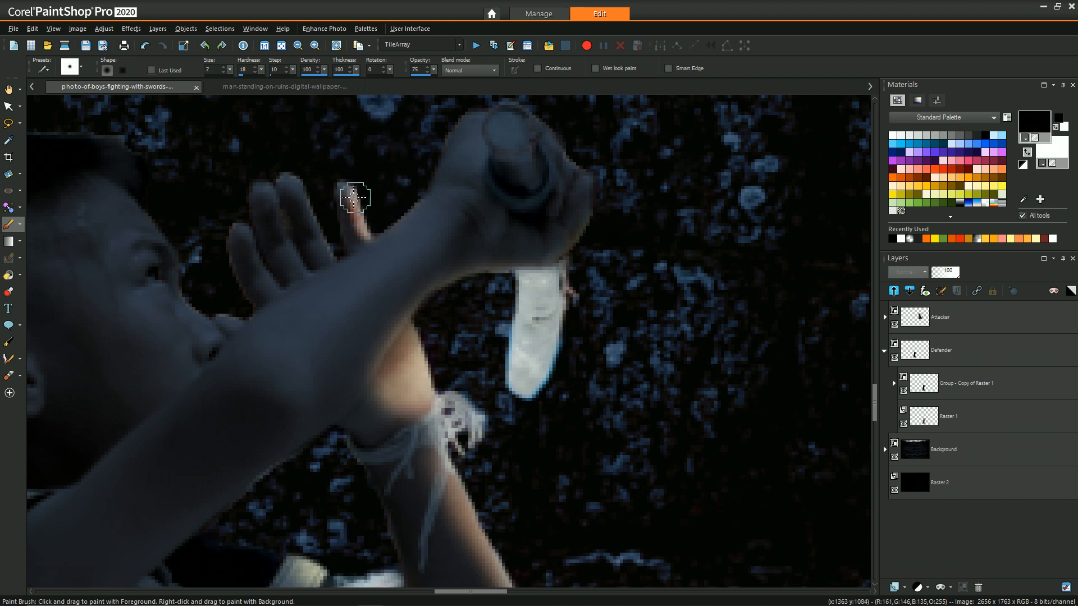
drag(298, 181, 321, 224)
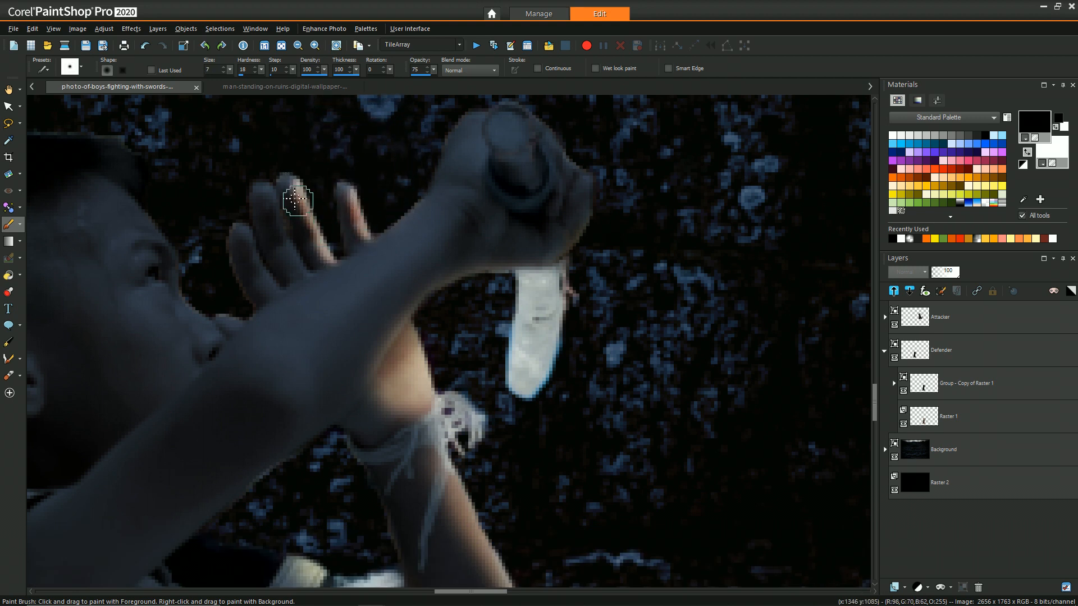
drag(264, 190, 299, 263)
drag(250, 234, 271, 277)
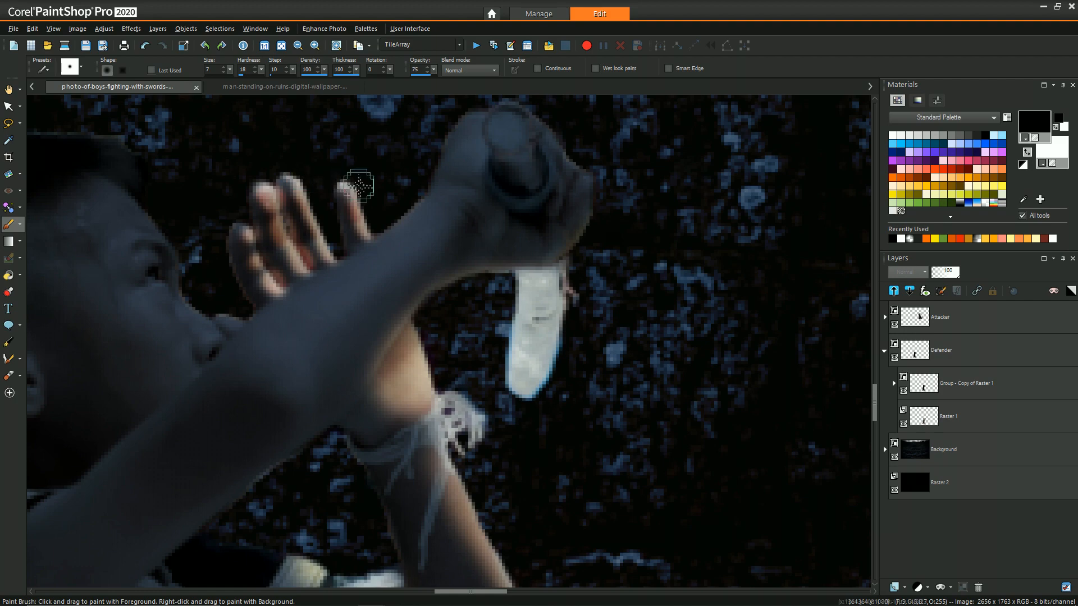
- Reveal the defender's chest tassel, front edge of the vest and yellow waist-sash knot on the mask at opacity 75, undoing an excess stroke
scroll(188, 311, down, 3)
scroll(157, 296, down, 2)
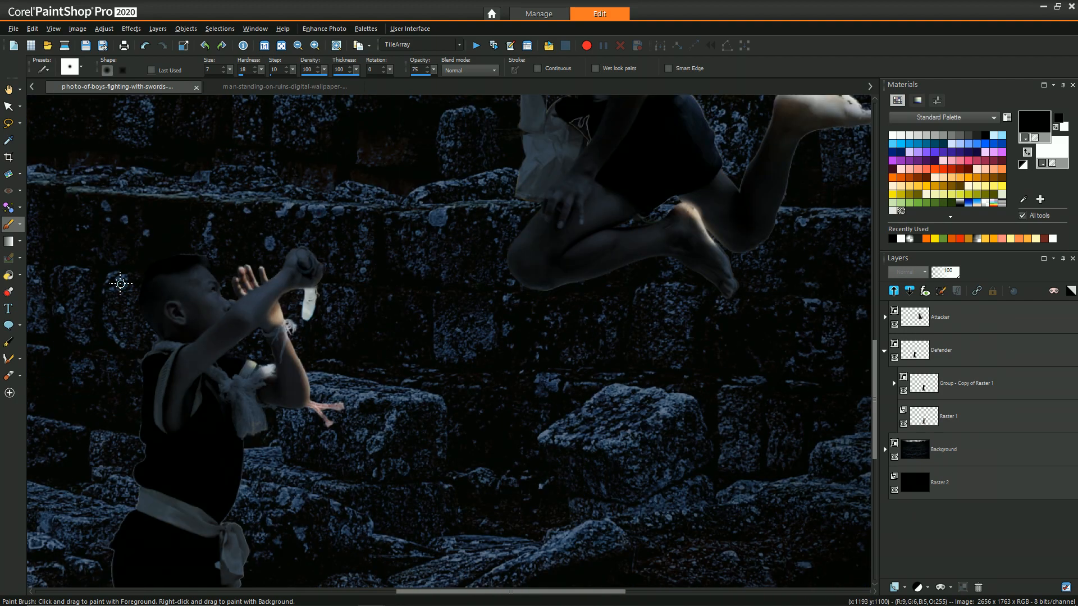
scroll(120, 284, down, 2)
drag(470, 591, 389, 591)
scroll(456, 398, up, 1)
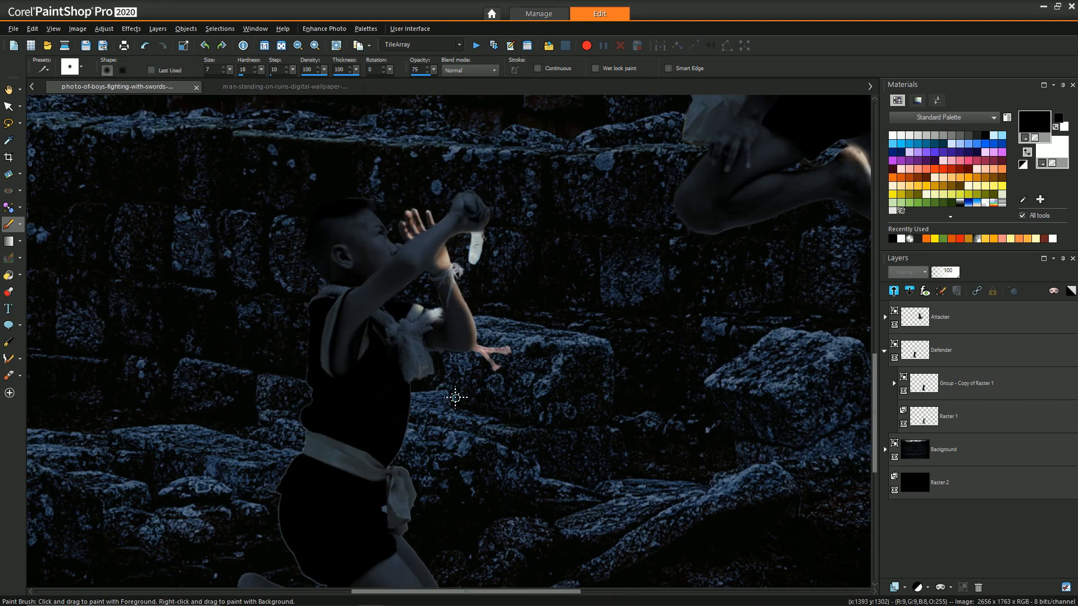
mouse_move(463, 366)
mouse_down()
mouse_move(403, 370)
mouse_move(420, 450)
mouse_move(413, 390)
mouse_up()
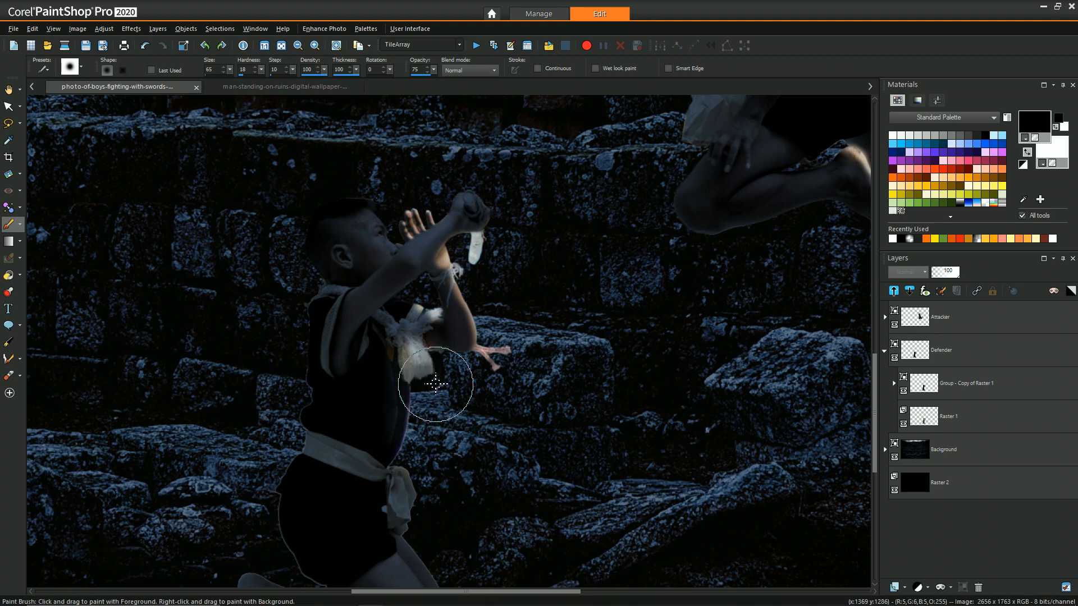
key(ctrl+z)
mouse_move(409, 419)
mouse_down()
mouse_move(406, 463)
mouse_move(400, 397)
mouse_move(437, 429)
mouse_move(421, 464)
mouse_move(435, 502)
mouse_move(417, 449)
mouse_move(379, 418)
mouse_move(367, 435)
mouse_move(364, 389)
mouse_move(425, 274)
mouse_up()
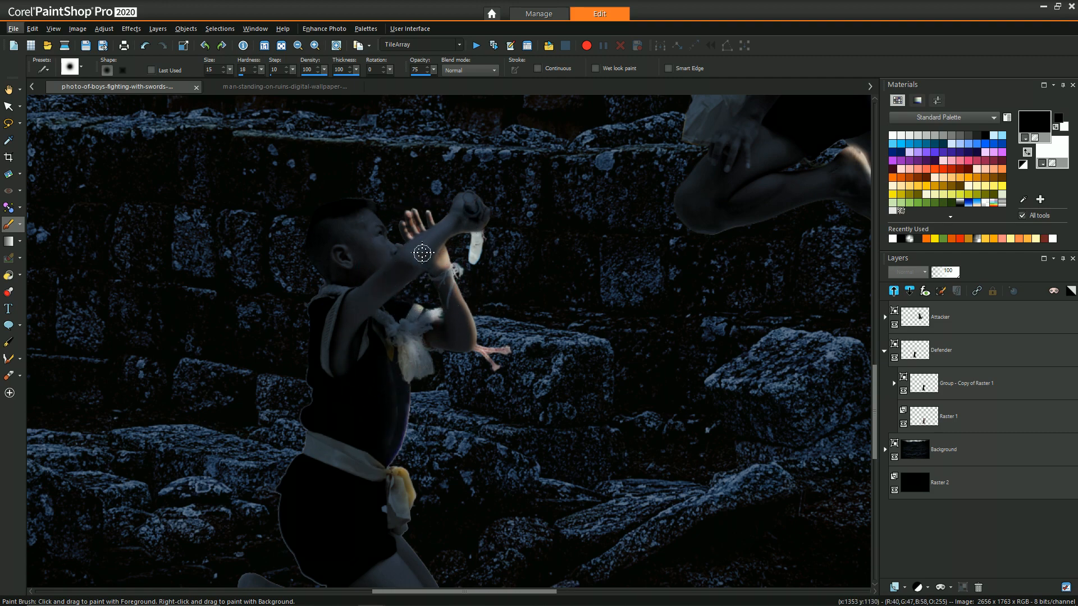
- Reveal a thin lit edge along the underside of the defender's raised arm with a size 15 brush at opacity 75
scroll(422, 250, up, 3)
mouse_move(357, 366)
mouse_down()
mouse_move(296, 385)
mouse_move(390, 298)
mouse_up()
mouse_move(345, 339)
mouse_down()
mouse_move(394, 299)
mouse_move(281, 395)
mouse_move(364, 323)
mouse_move(322, 393)
mouse_move(281, 427)
mouse_move(265, 408)
mouse_move(328, 351)
mouse_up()
mouse_move(268, 407)
mouse_down()
mouse_move(234, 444)
mouse_move(344, 324)
mouse_move(252, 396)
mouse_move(267, 441)
mouse_move(332, 415)
mouse_move(251, 472)
mouse_move(313, 422)
mouse_move(330, 424)
mouse_move(262, 456)
mouse_move(309, 424)
mouse_move(299, 499)
mouse_up()
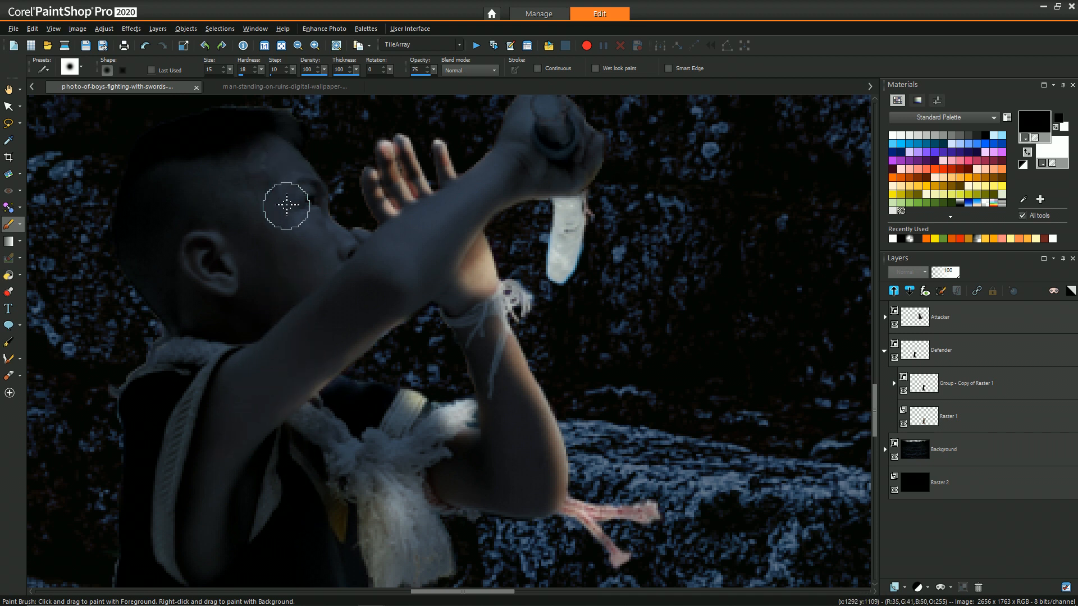
- Reveal the defender's forehead, eye, nose and cheek on the mask with hardness 50 and opacity 75, and undo the stroke over the forearm
mouse_move(282, 194)
alt+mouse_down()
mouse_move(324, 215)
mouse_move(306, 128)
alt+mouse_up()
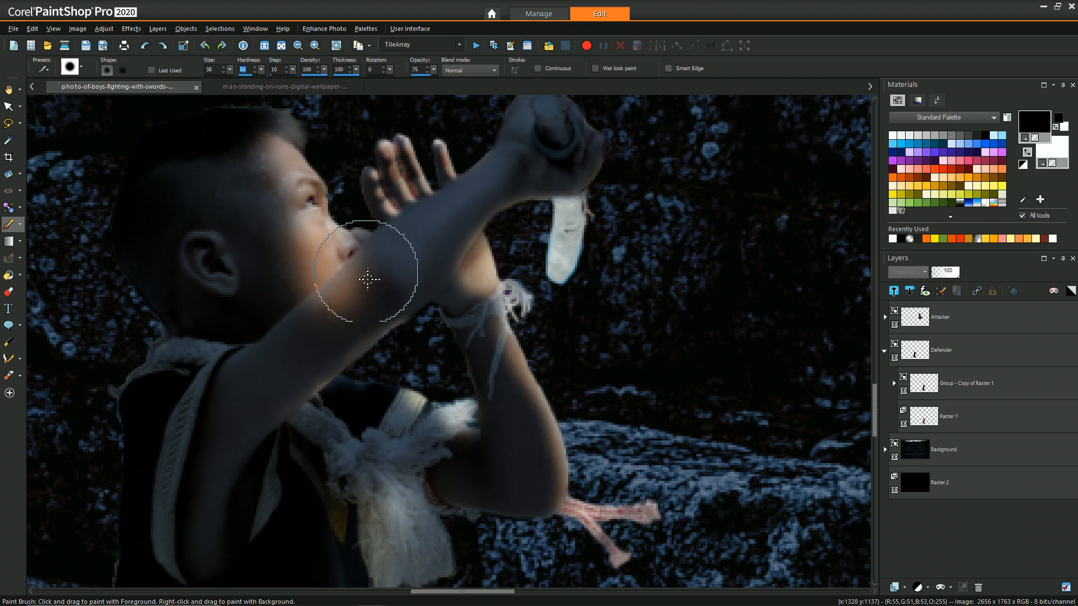
mouse_move(373, 266)
alt+mouse_down()
mouse_move(331, 311)
mouse_move(373, 280)
alt+mouse_up()
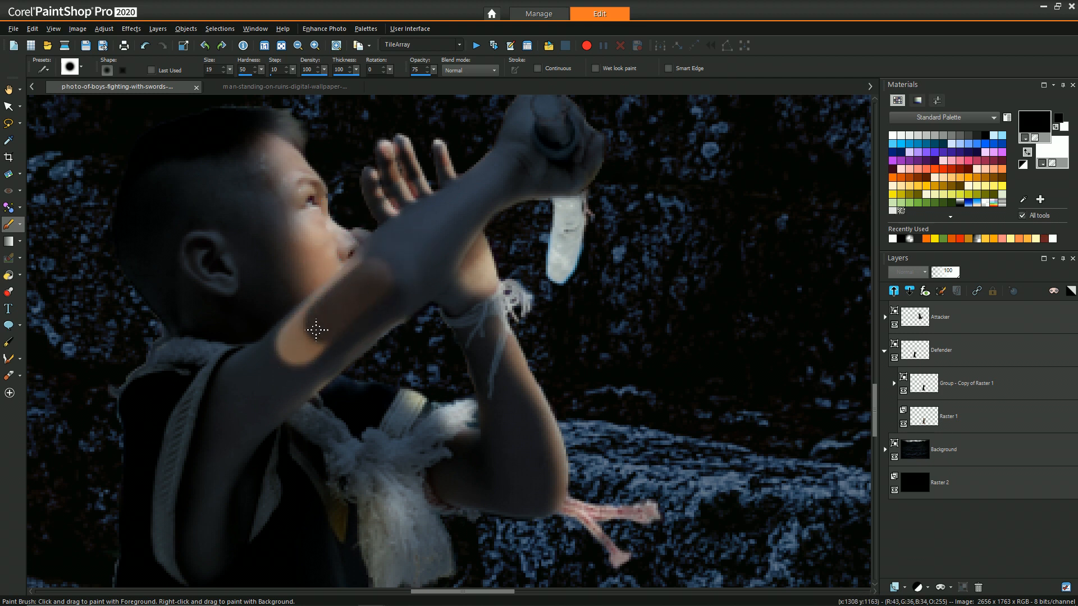
key(ctrl+z)
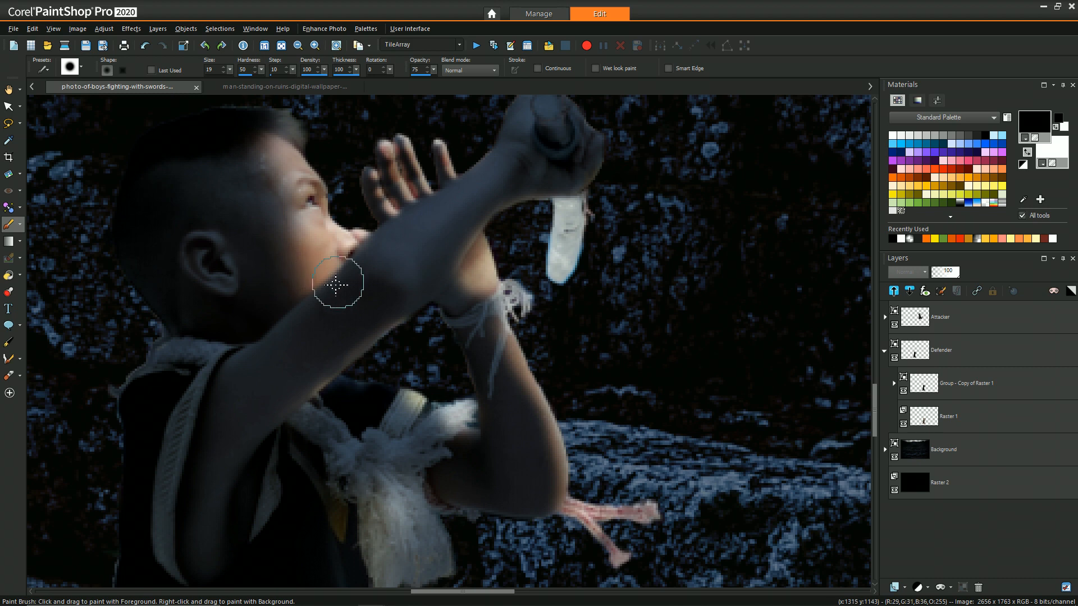
- Faintly reveal the defender's dark shirt front and yellow strap beside the tassel with a size 61 brush at opacity 42
scroll(168, 230, up, 1)
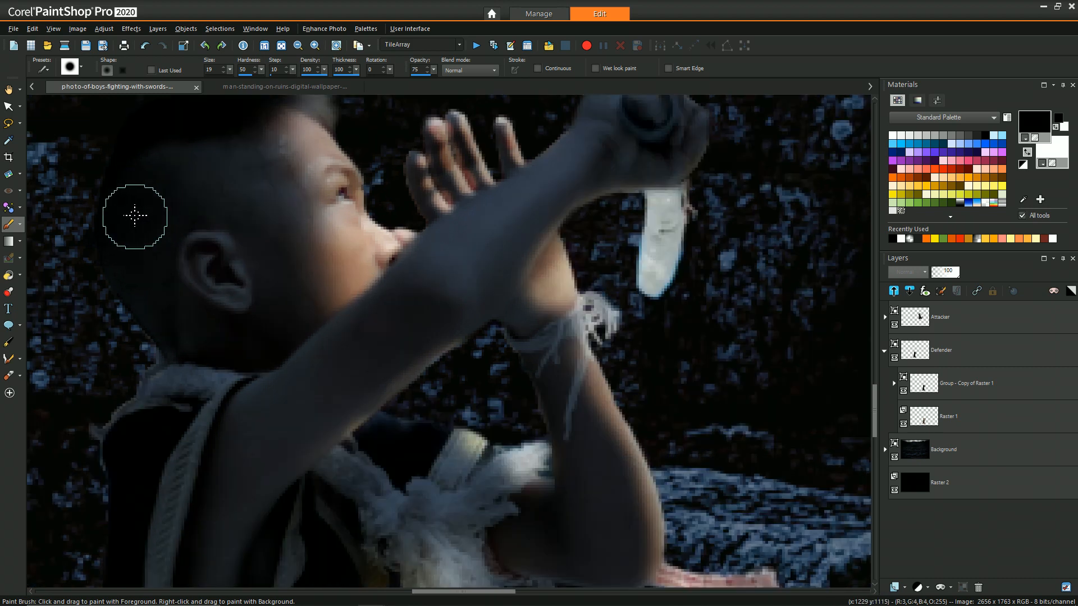
scroll(134, 215, down, 2)
scroll(365, 331, up, 1)
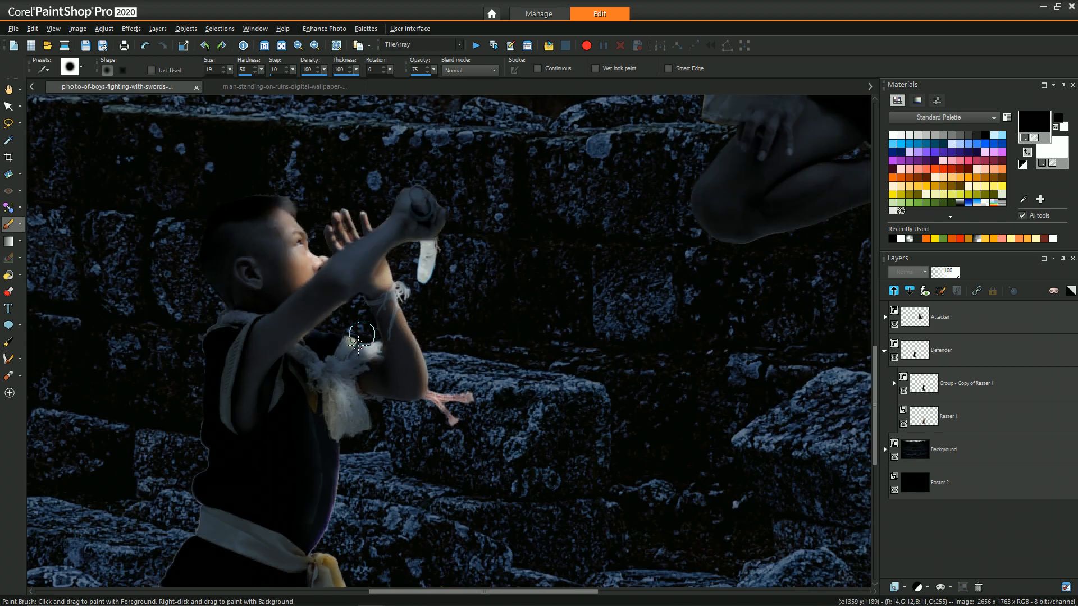
scroll(359, 336, down, 1)
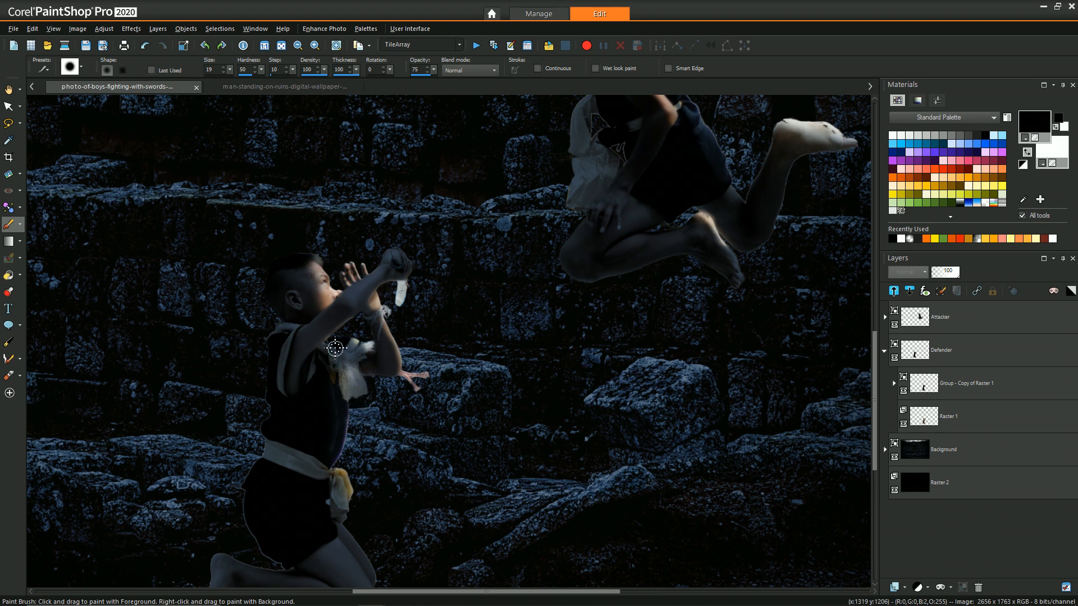
mouse_move(338, 354)
mouse_down()
mouse_move(350, 381)
mouse_move(345, 312)
mouse_up()
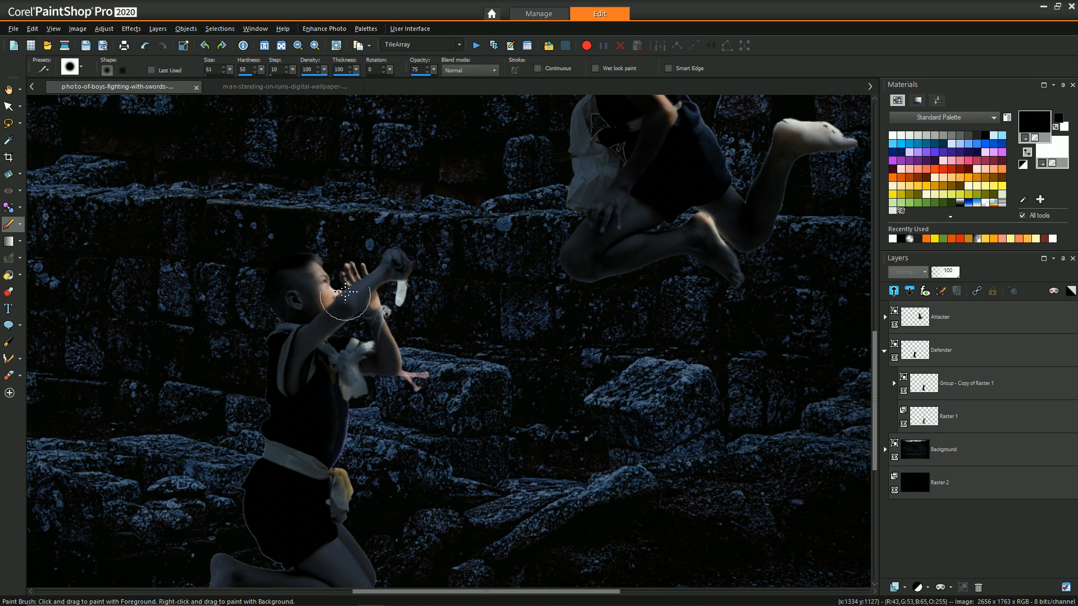
drag(412, 70, 416, 69)
mouse_move(348, 331)
mouse_down()
mouse_move(341, 354)
mouse_move(326, 345)
mouse_move(363, 374)
mouse_move(330, 361)
mouse_up()
scroll(337, 354, up, 3)
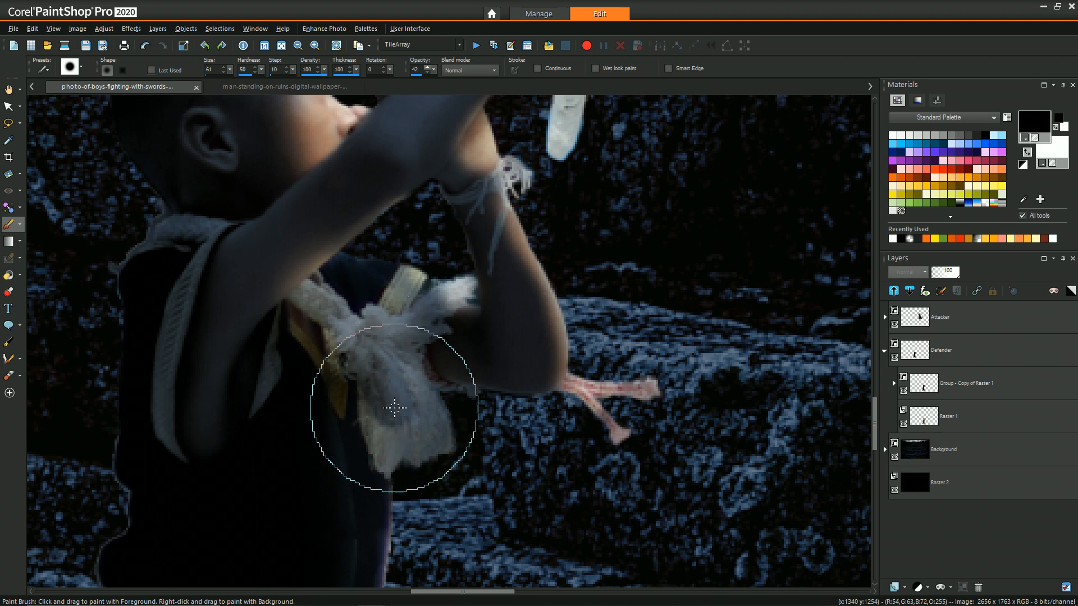
scroll(313, 337, down, 4)
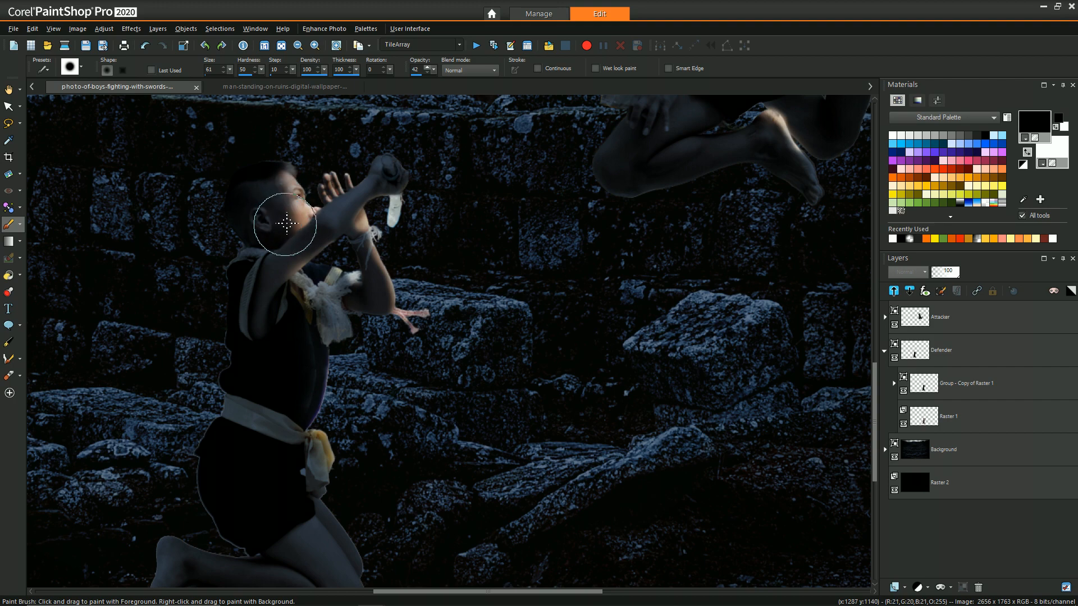
- Reveal the front rim and lobe of the defender's ear on the mask with a size 7 brush at opacity 72
scroll(265, 180, up, 2)
scroll(270, 177, up, 1)
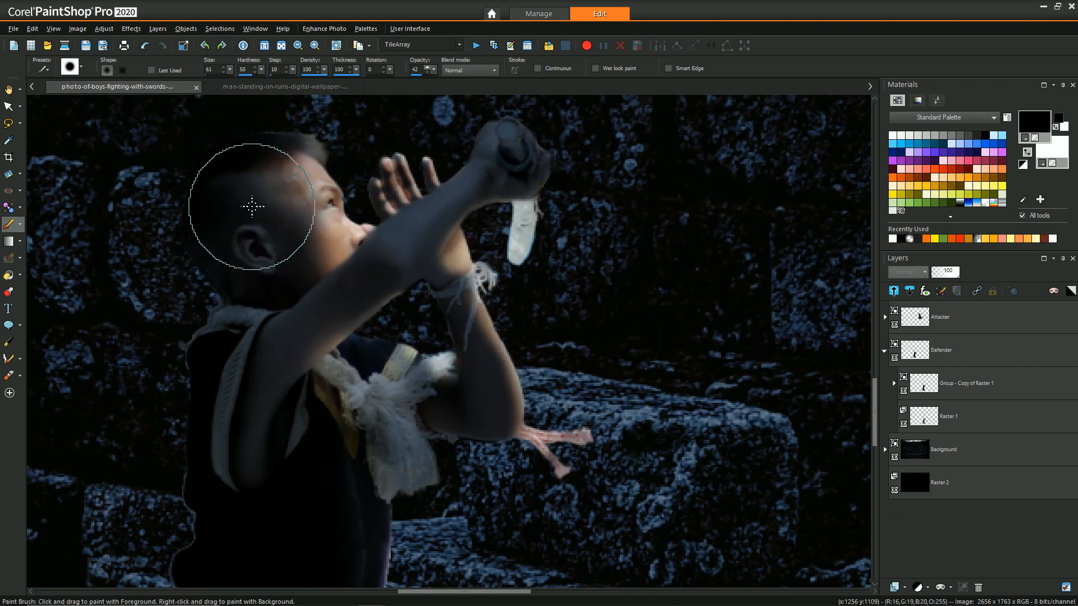
scroll(214, 249, up, 2)
mouse_move(241, 201)
alt+mouse_down()
mouse_move(247, 298)
mouse_move(294, 28)
mouse_move(399, 69)
alt+mouse_up()
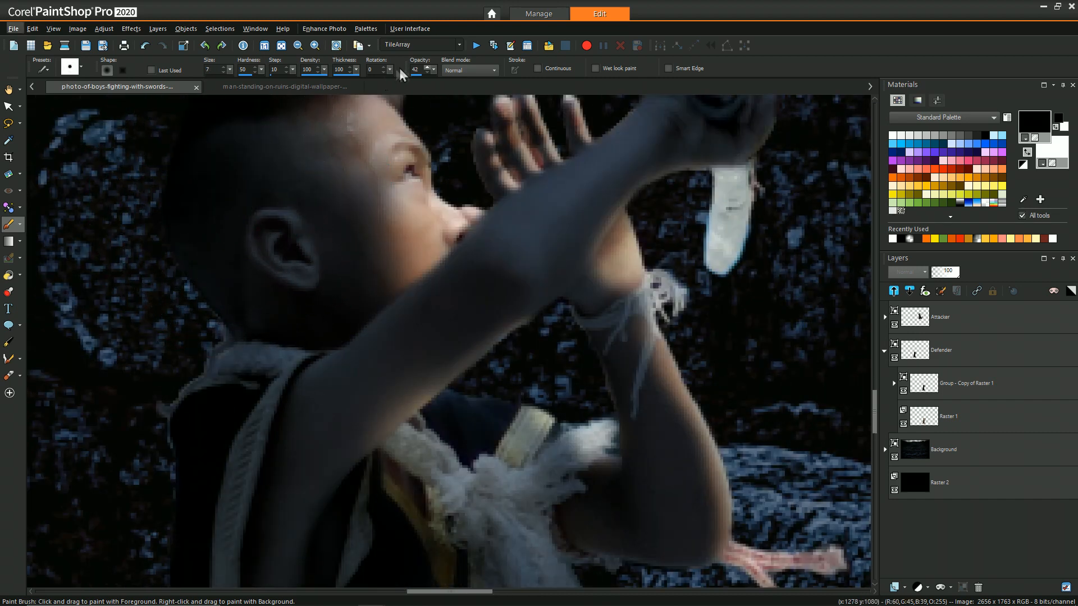
click(434, 69)
mouse_move(287, 215)
mouse_down()
mouse_move(321, 279)
mouse_move(314, 259)
mouse_move(313, 284)
mouse_up()
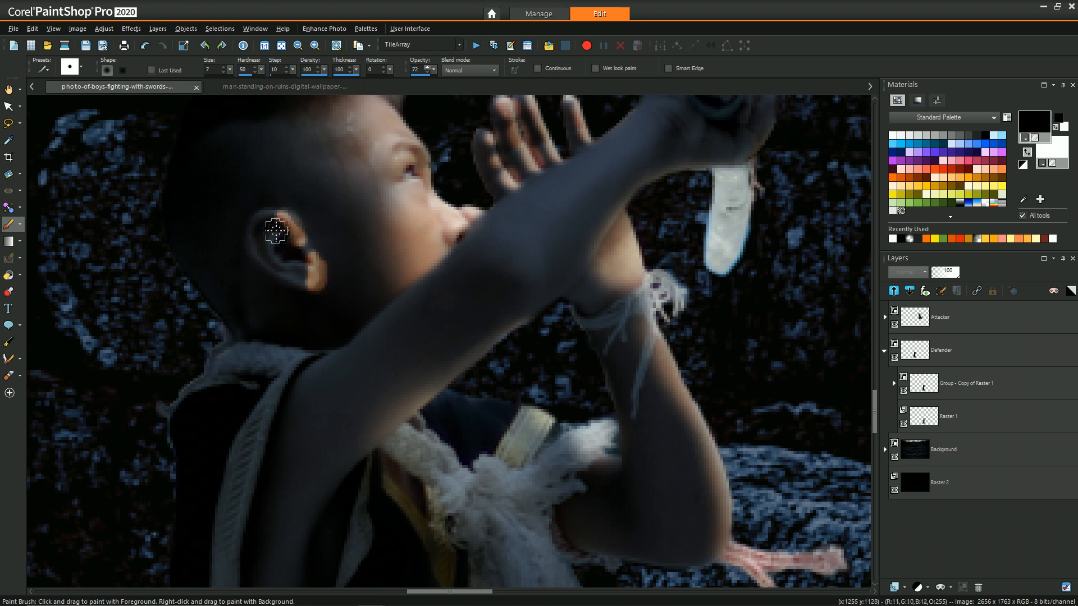
drag(287, 218, 306, 212)
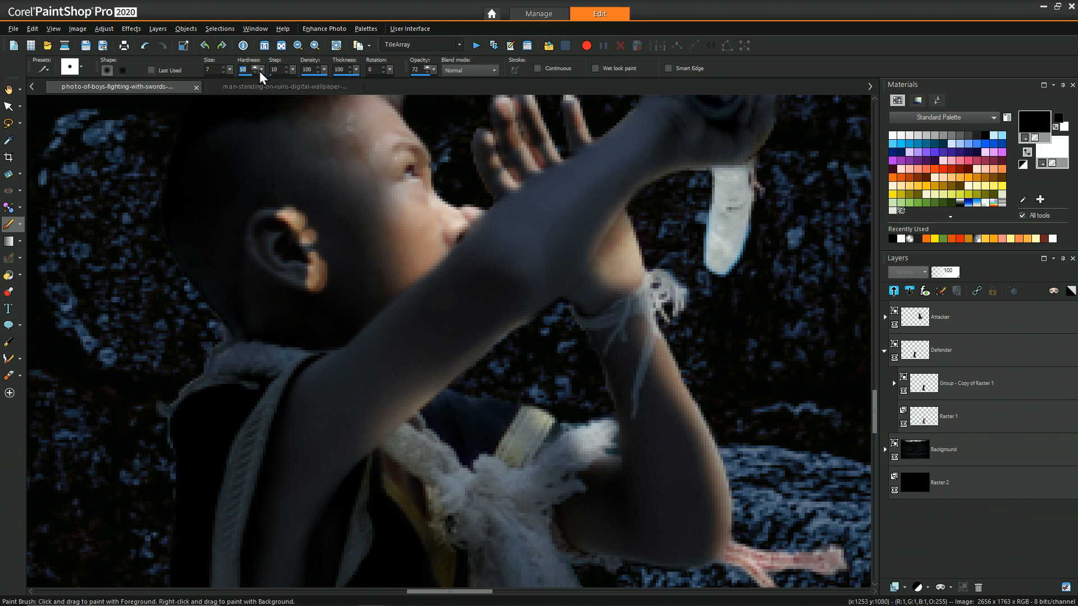
- Tone down the excess ear highlights by painting with the background colour at hardness 13, keeping a thin lit rim
right_click(295, 202)
right_click(280, 235)
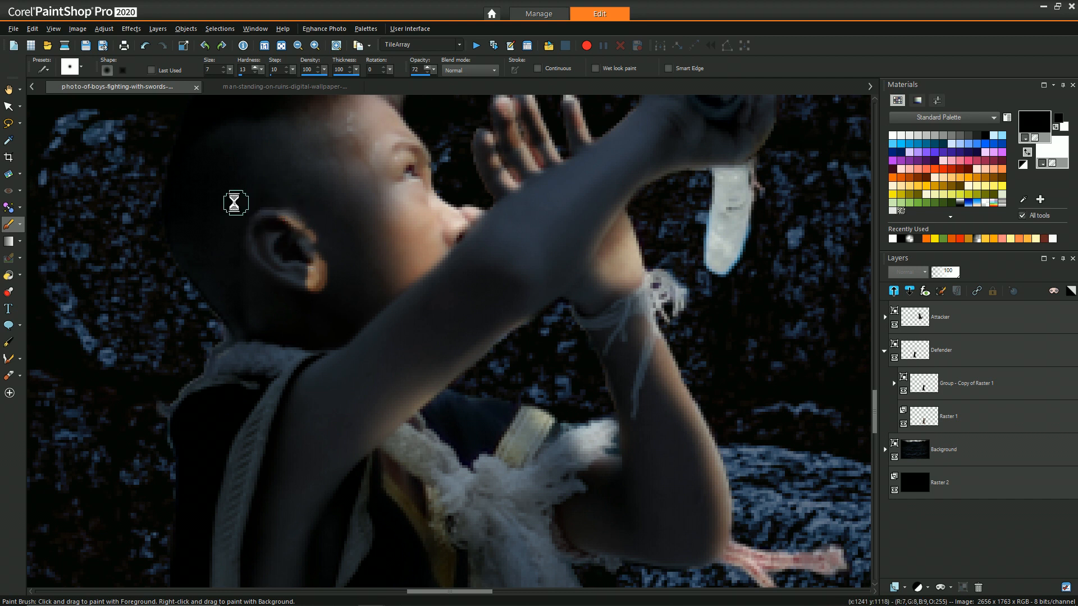
right_click(289, 217)
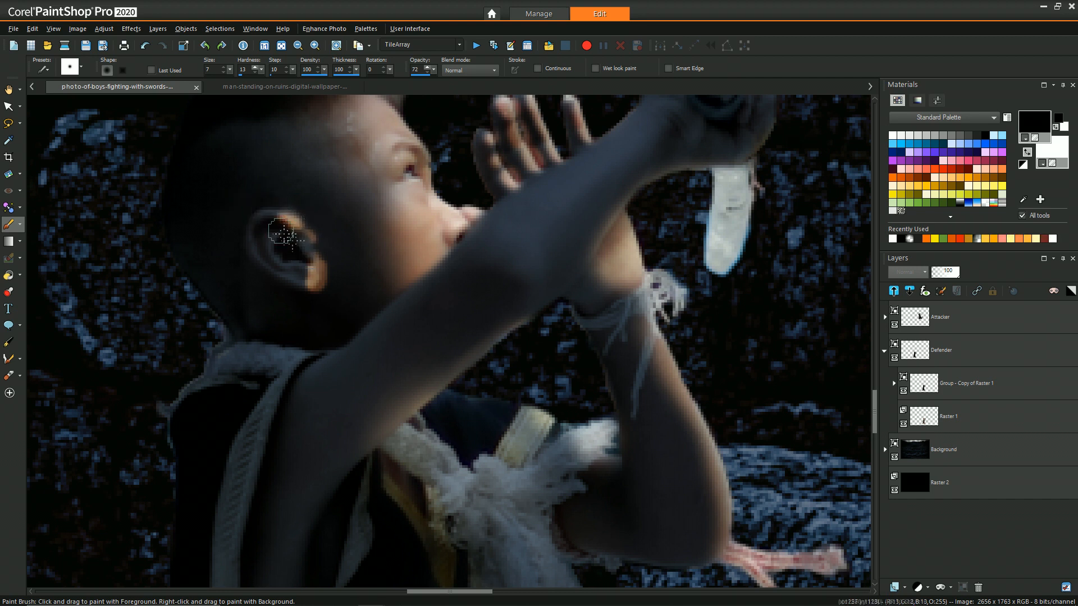
right_click(276, 226)
right_click(298, 256)
right_click(305, 264)
click(330, 277)
right_click(304, 261)
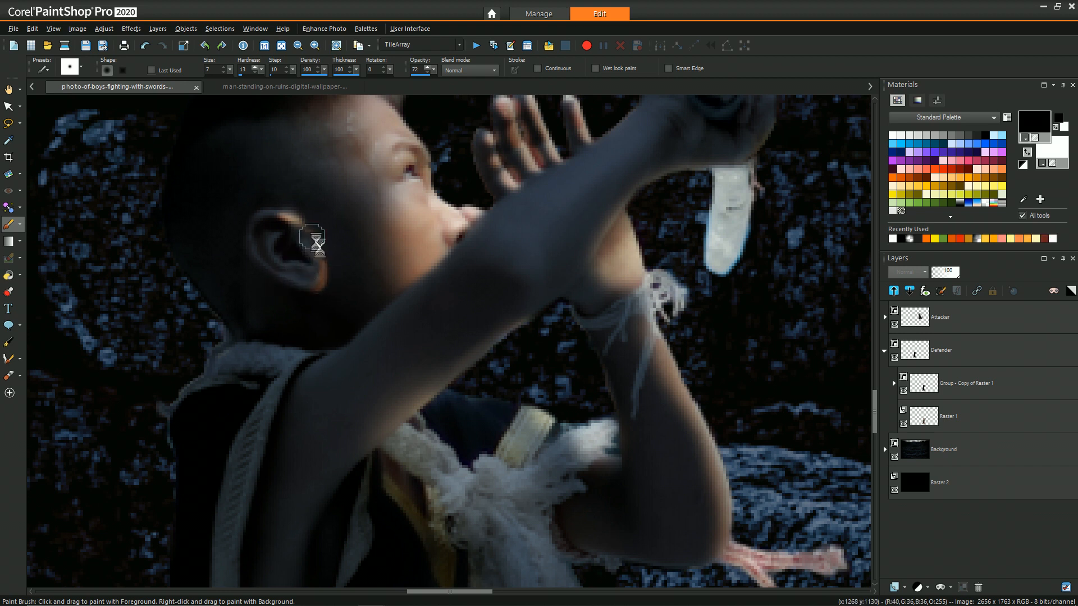
mouse_move(275, 213)
mouse_down()
mouse_move(247, 231)
mouse_move(278, 212)
mouse_move(289, 237)
mouse_move(259, 222)
mouse_move(295, 238)
mouse_move(256, 215)
mouse_move(262, 232)
mouse_move(283, 208)
mouse_move(310, 235)
mouse_move(278, 201)
mouse_move(315, 225)
mouse_move(261, 200)
mouse_move(289, 203)
mouse_move(298, 228)
mouse_move(267, 211)
mouse_move(309, 239)
mouse_move(267, 227)
mouse_move(285, 241)
mouse_move(275, 202)
mouse_up()
right_click(275, 213)
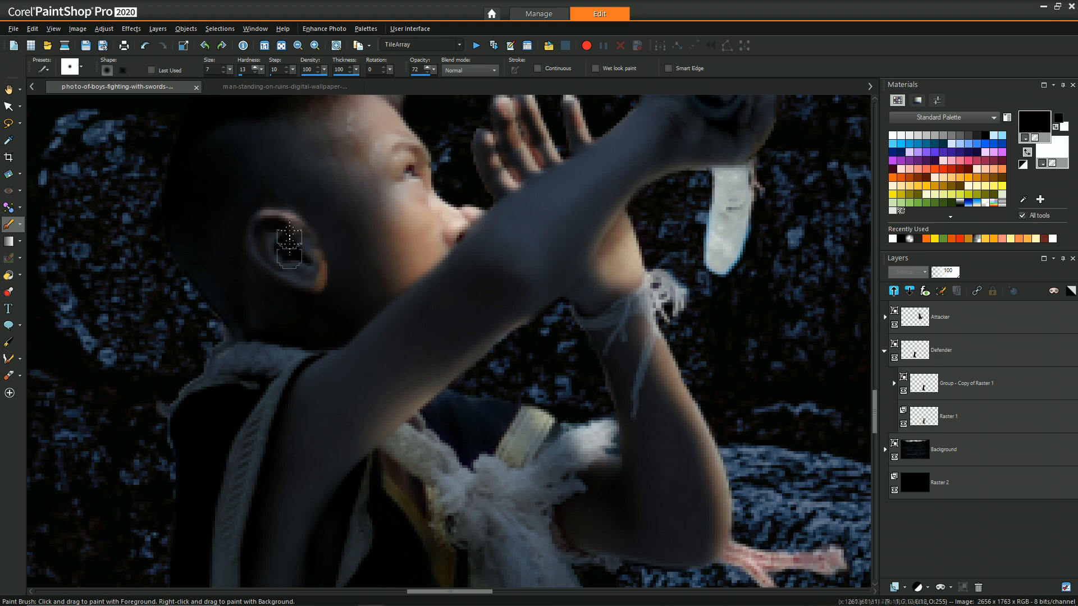
- Reveal the back rim and upper fold of the defender's ear with the size 7 brush at hardness 13 and opacity 72
scroll(180, 212, down, 4)
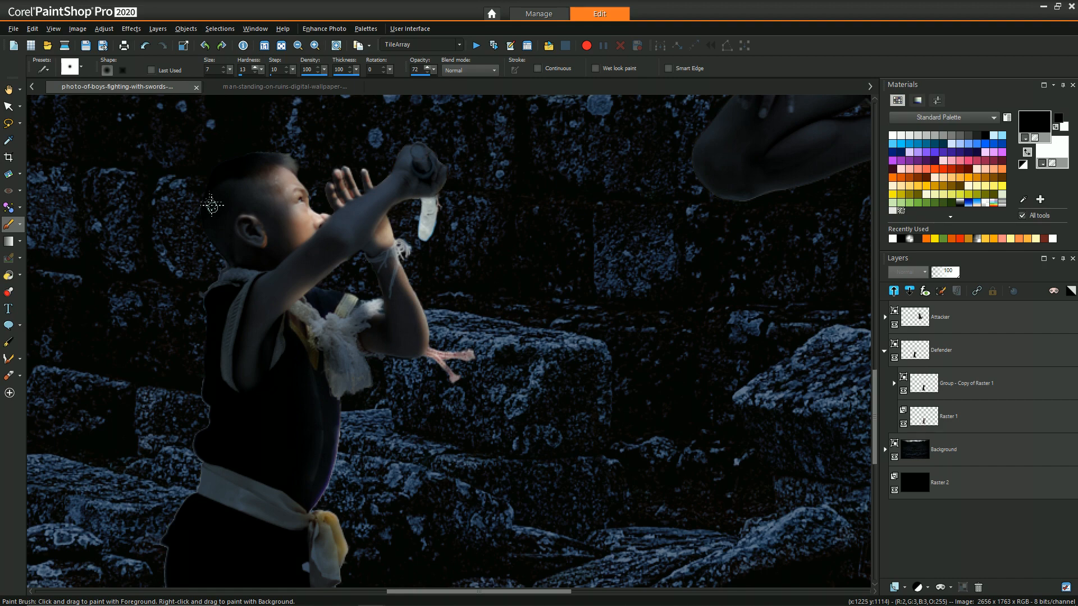
scroll(212, 205, up, 4)
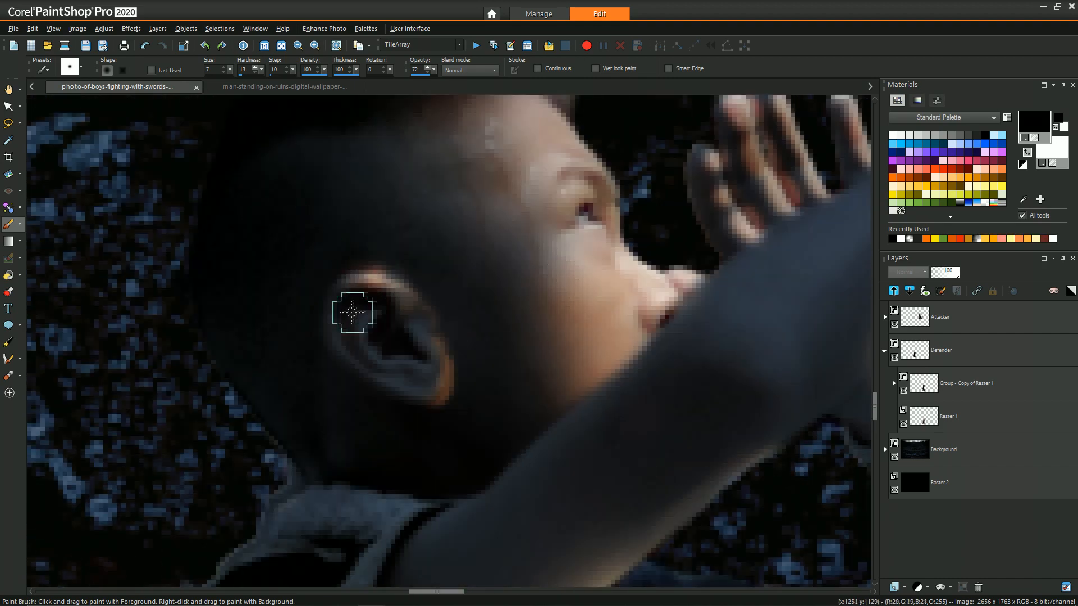
mouse_move(352, 312)
mouse_down()
mouse_move(362, 363)
mouse_move(384, 370)
mouse_move(355, 319)
mouse_move(384, 353)
mouse_move(308, 329)
mouse_move(367, 411)
mouse_up()
drag(320, 303, 347, 406)
drag(312, 338, 386, 403)
drag(337, 374, 393, 392)
mouse_move(335, 352)
mouse_down()
mouse_move(393, 393)
mouse_move(334, 333)
mouse_up()
mouse_move(407, 292)
mouse_down()
mouse_move(386, 306)
mouse_move(402, 317)
mouse_move(373, 307)
mouse_move(395, 308)
mouse_move(402, 338)
mouse_move(343, 291)
mouse_move(392, 356)
mouse_move(421, 331)
mouse_move(423, 349)
mouse_move(383, 410)
mouse_move(421, 388)
mouse_move(351, 316)
mouse_move(377, 338)
mouse_move(378, 295)
mouse_up()
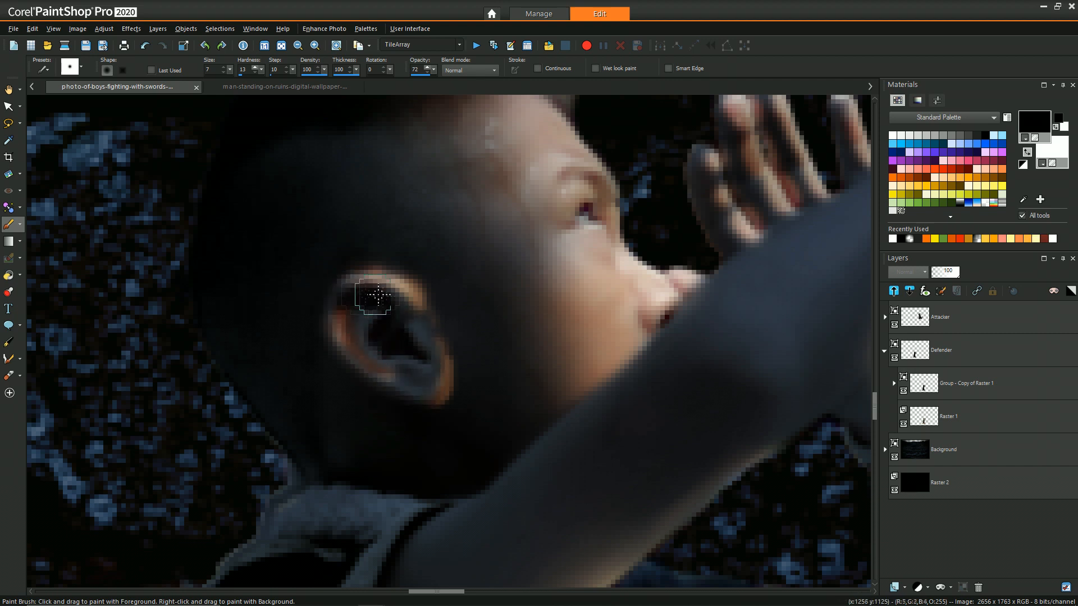
scroll(252, 300, down, 5)
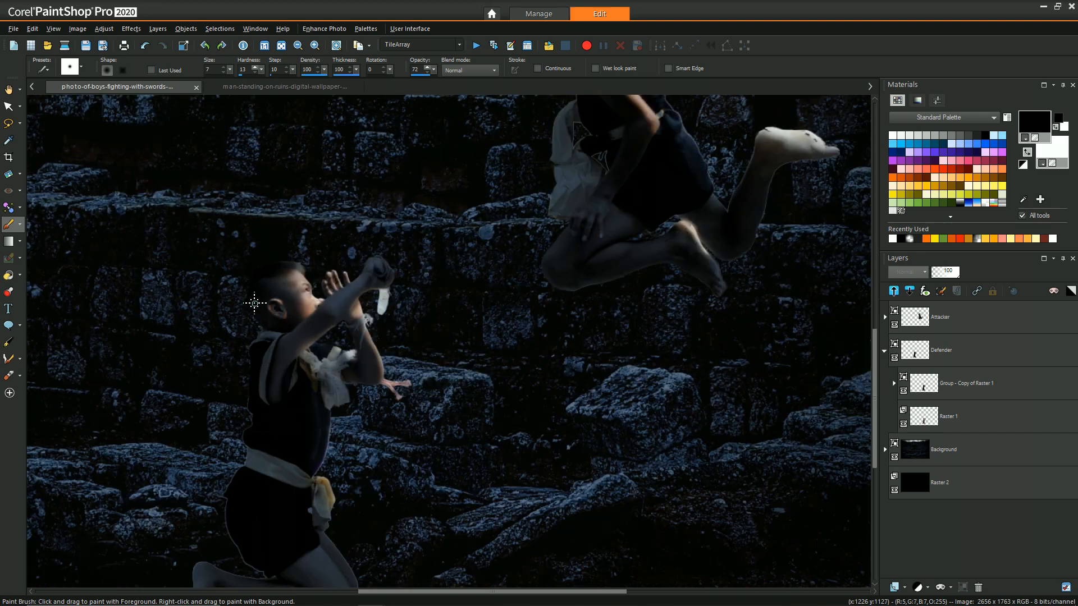
scroll(224, 296, up, 5)
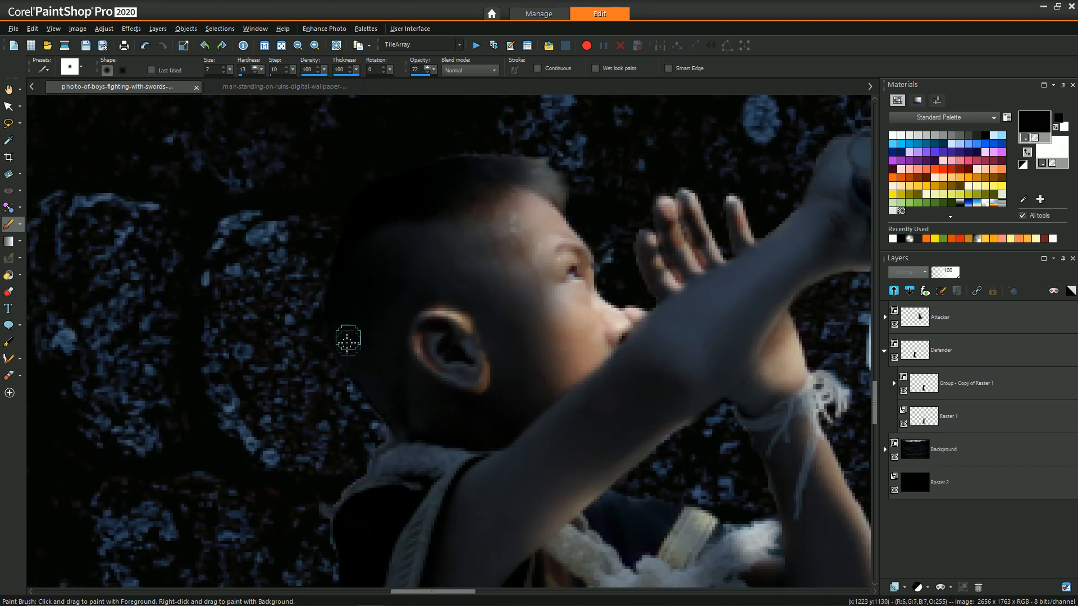
scroll(347, 344, down, 1)
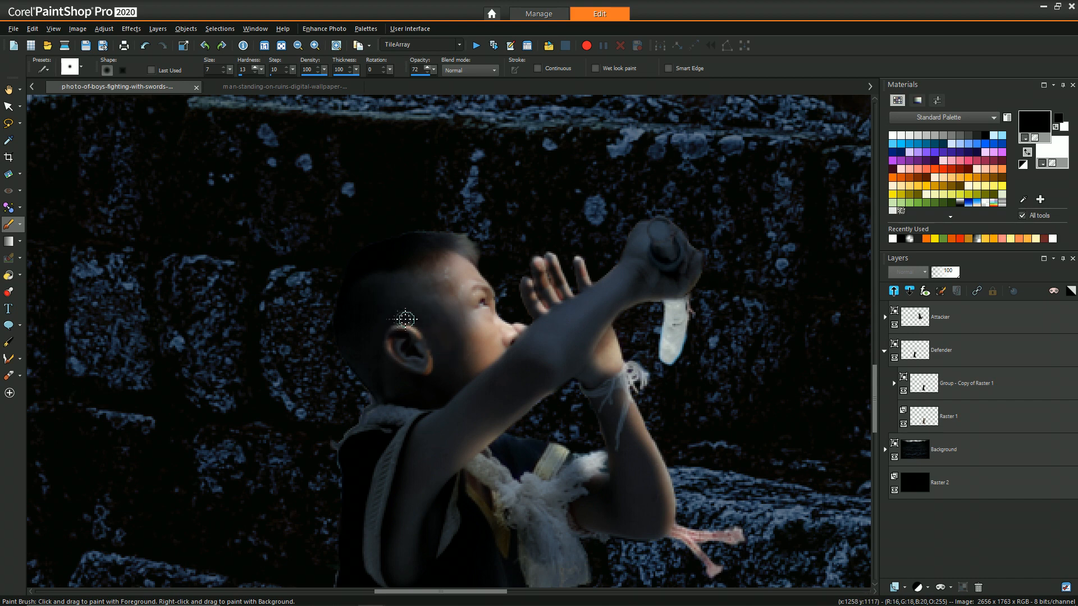
- Reveal the lit edge of the defender's collar below the ear on the mask with a size 7 brush at hardness 13 and opacity 72
scroll(371, 362, down, 1)
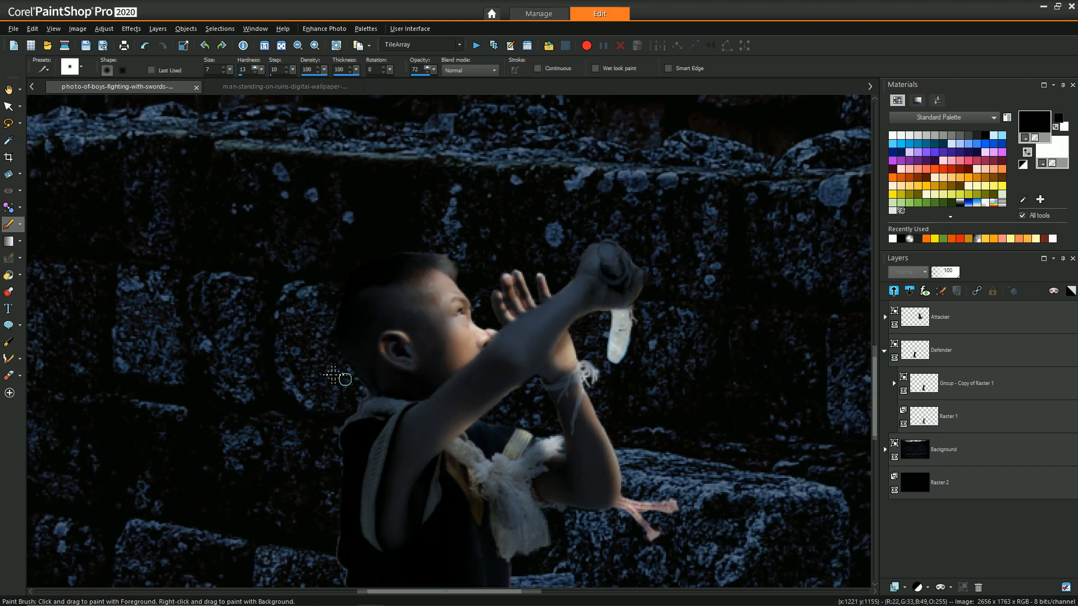
scroll(309, 374, down, 2)
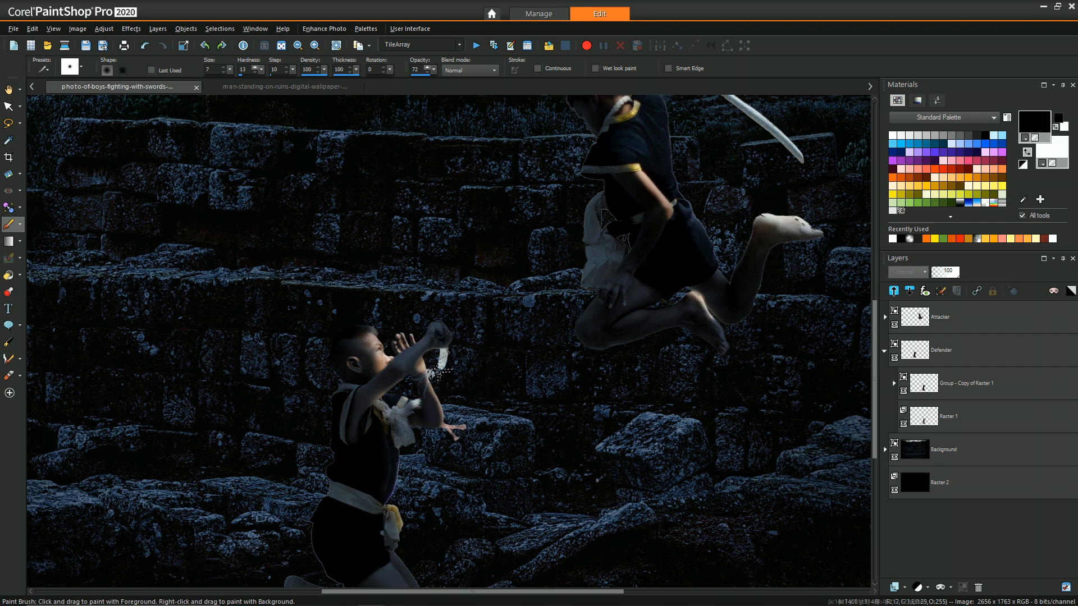
scroll(440, 371, up, 8)
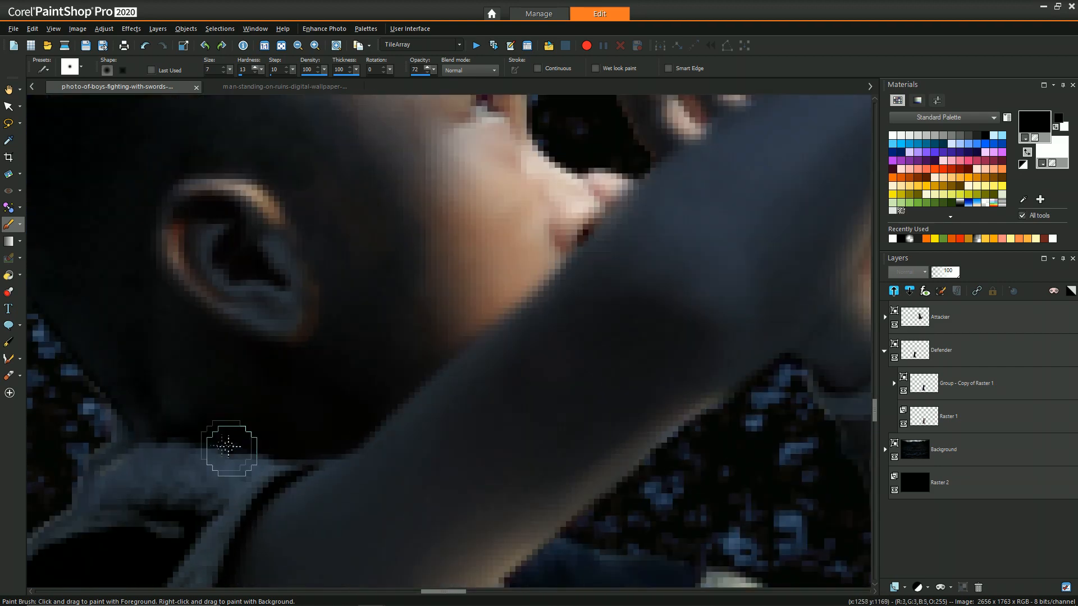
scroll(428, 142, down, 3)
scroll(241, 433, up, 3)
mouse_move(230, 461)
mouse_down()
mouse_move(327, 462)
mouse_move(176, 440)
mouse_move(317, 434)
mouse_up()
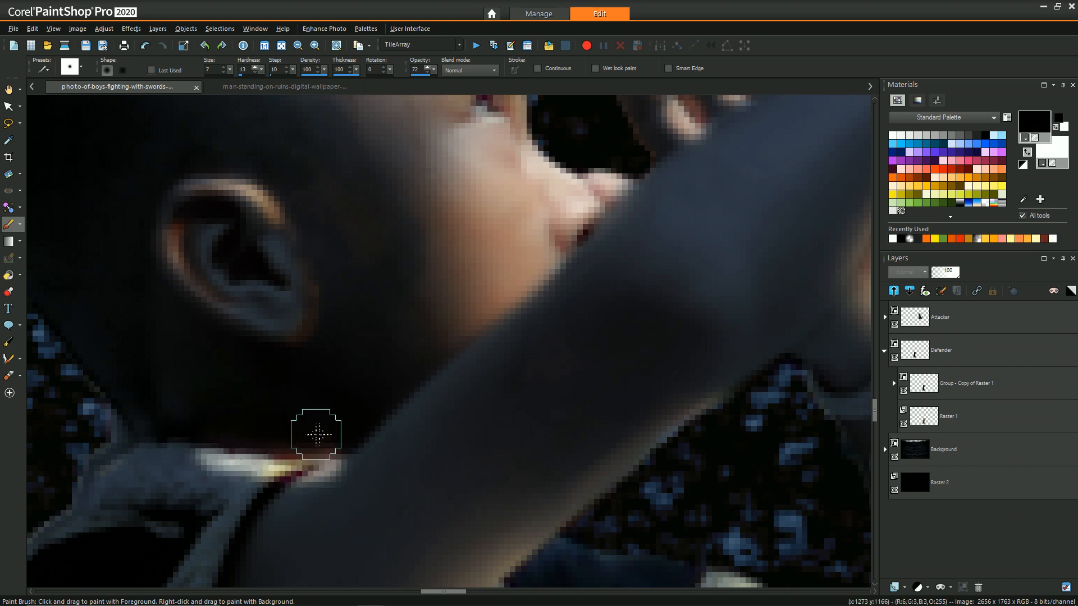
click(331, 486)
- Reveal a thin lit rim along the upper edge of the defender's raised arm, from the collar to below the chin
mouse_move(347, 460)
mouse_down()
mouse_move(481, 353)
mouse_move(516, 337)
mouse_up()
mouse_move(342, 496)
mouse_down()
mouse_move(529, 358)
mouse_move(462, 429)
mouse_move(447, 332)
mouse_move(355, 423)
mouse_move(434, 343)
mouse_up()
mouse_move(395, 445)
mouse_down()
mouse_move(549, 329)
mouse_move(505, 345)
mouse_up()
mouse_move(446, 423)
mouse_down()
mouse_move(542, 313)
mouse_move(361, 481)
mouse_move(510, 344)
mouse_move(316, 508)
mouse_up()
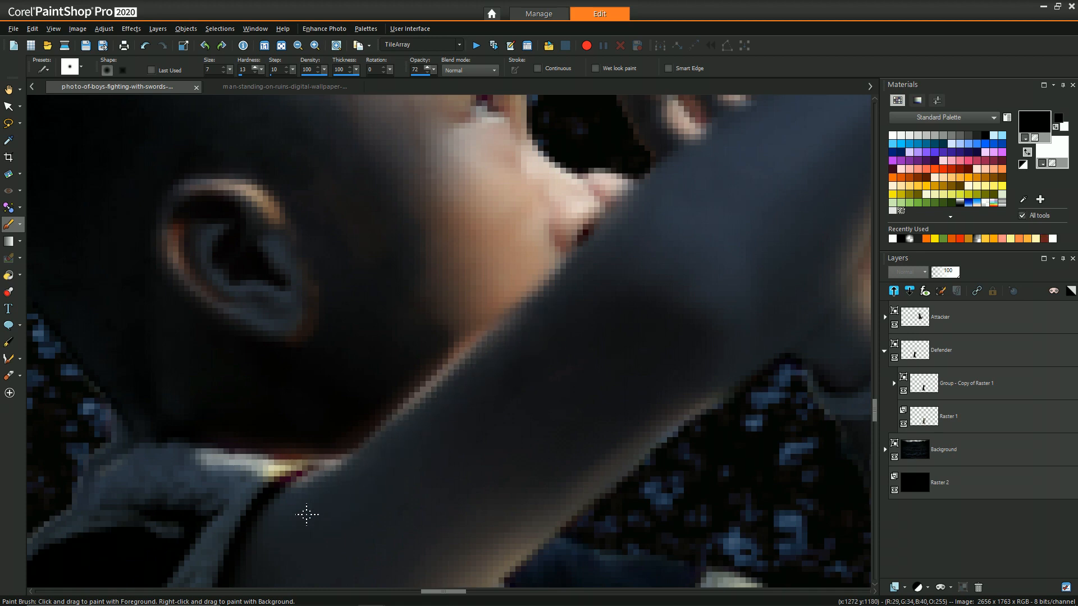
- Examine the whole night composite to check how the lighting on both fighters and the sword reads together
scroll(251, 455, down, 3)
scroll(251, 456, down, 3)
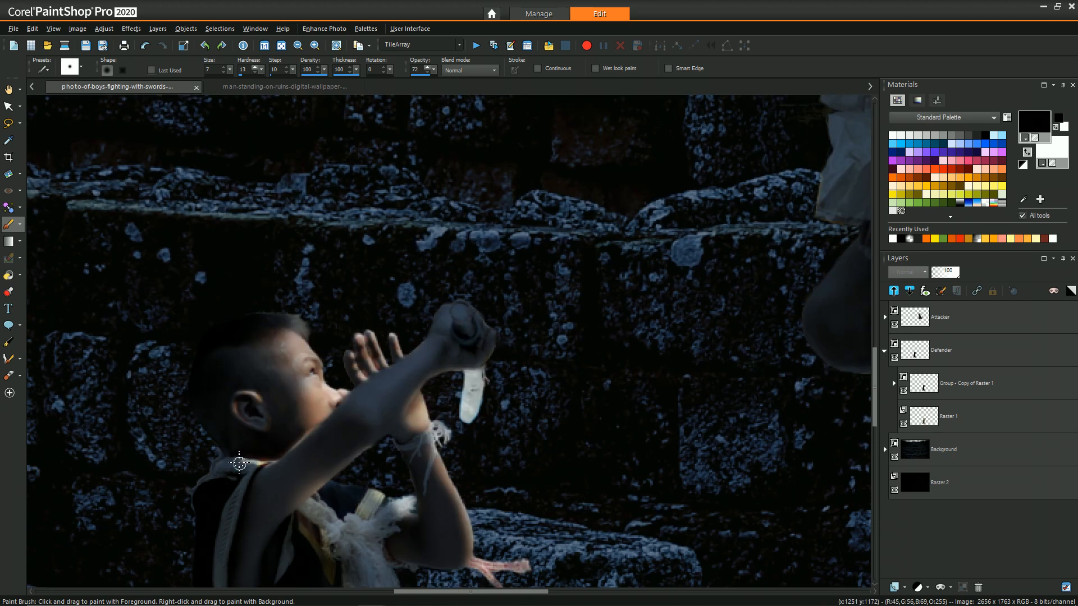
scroll(188, 469, down, 2)
scroll(177, 486, down, 1)
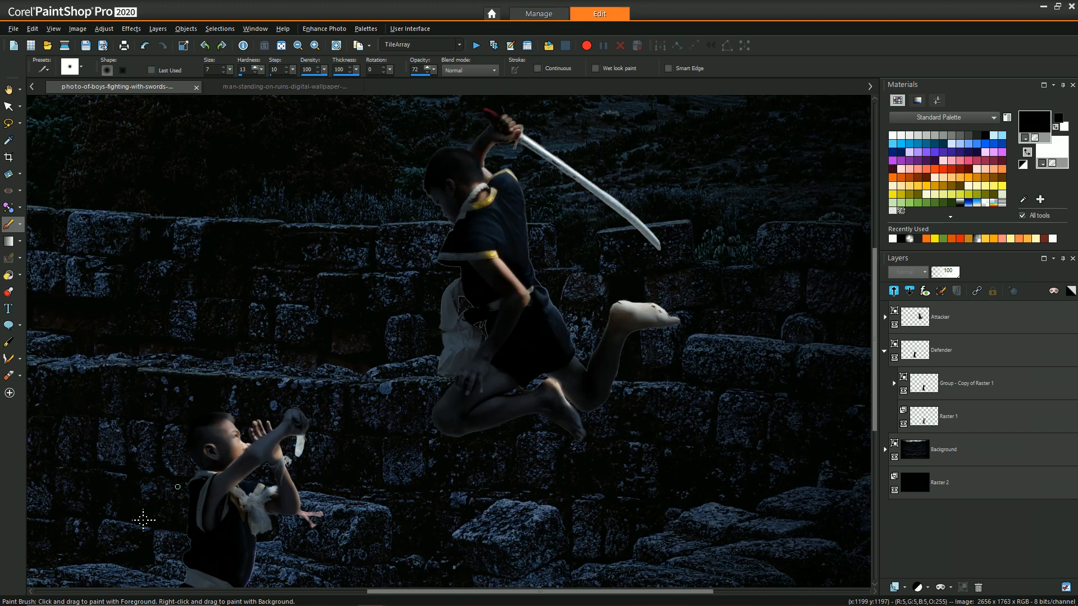
scroll(145, 515, down, 1)
scroll(129, 520, down, 1)
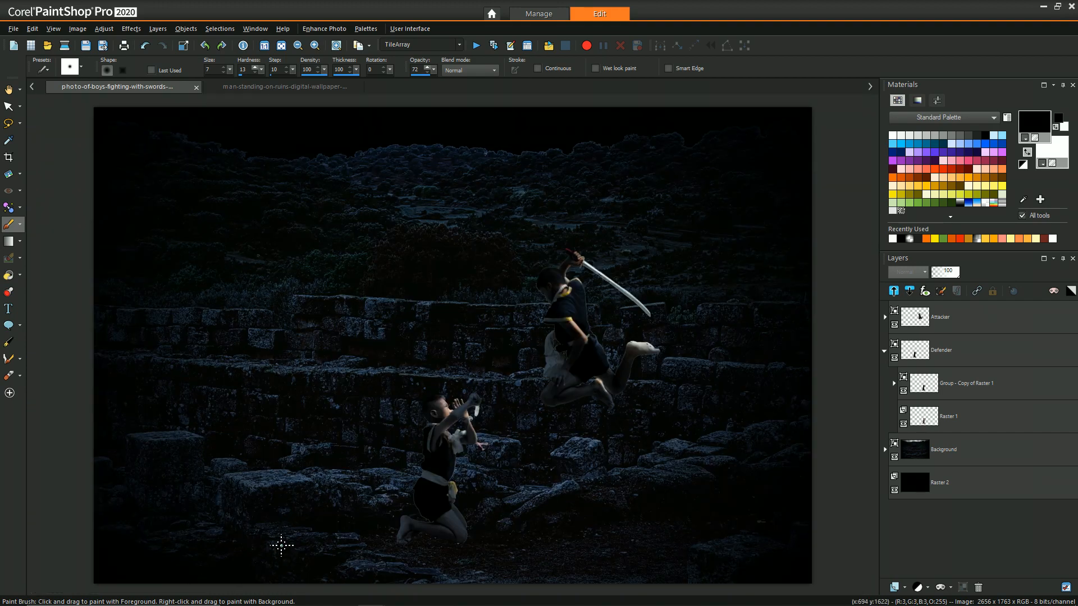
scroll(423, 565, up, 1)
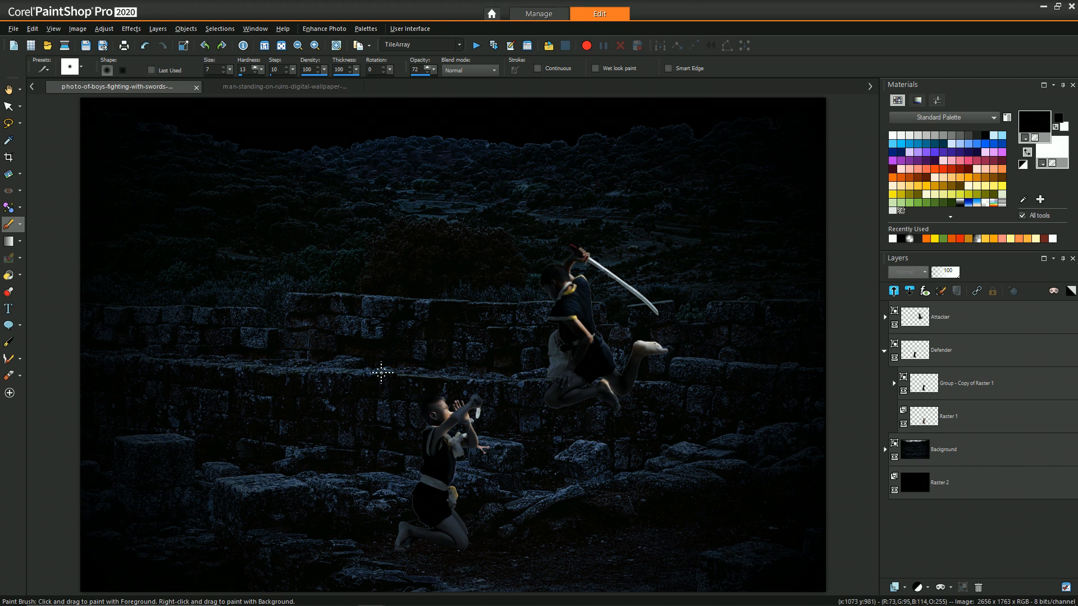
scroll(382, 373, down, 1)
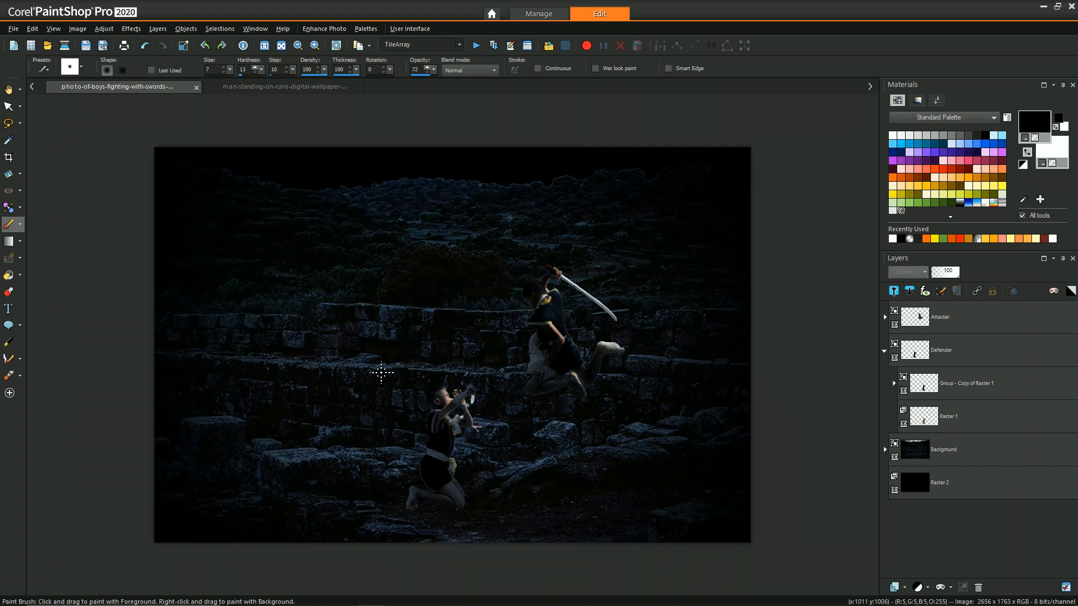